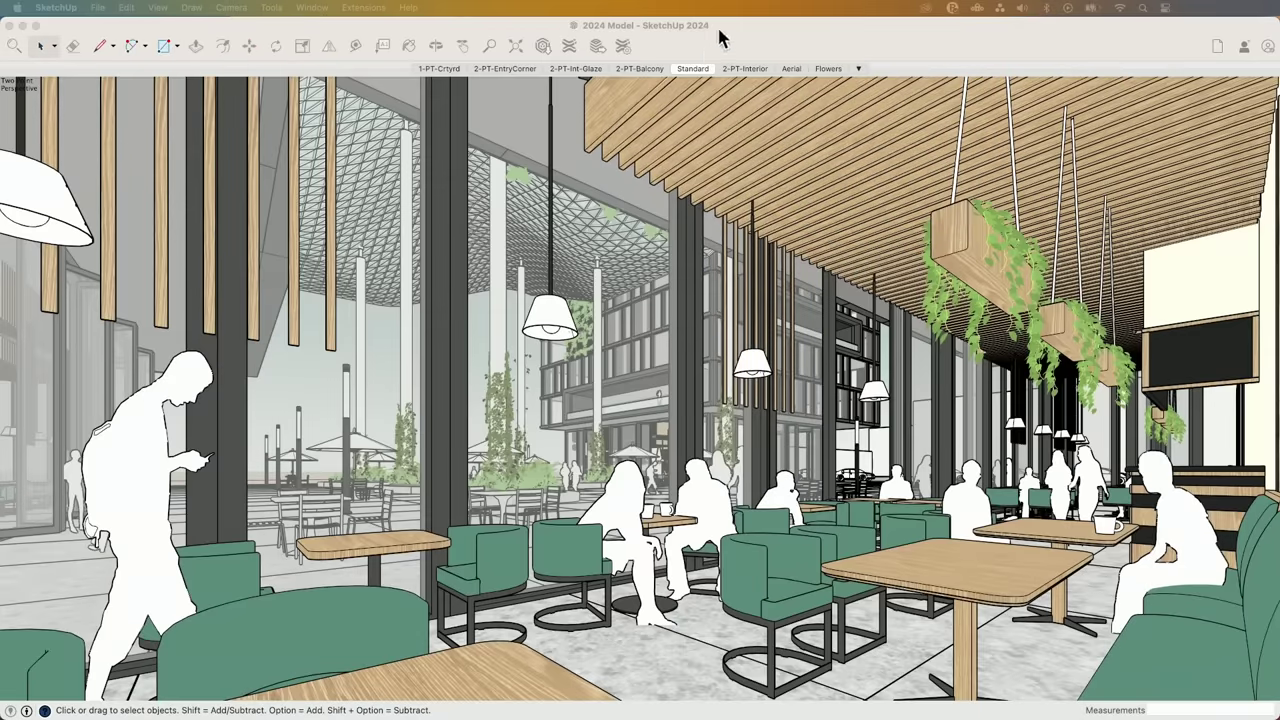
Activate the SketchUp window showing the cafe model and the Default Style's watermark settings.
{"action": "left_click", "coordinate": [720, 36]}
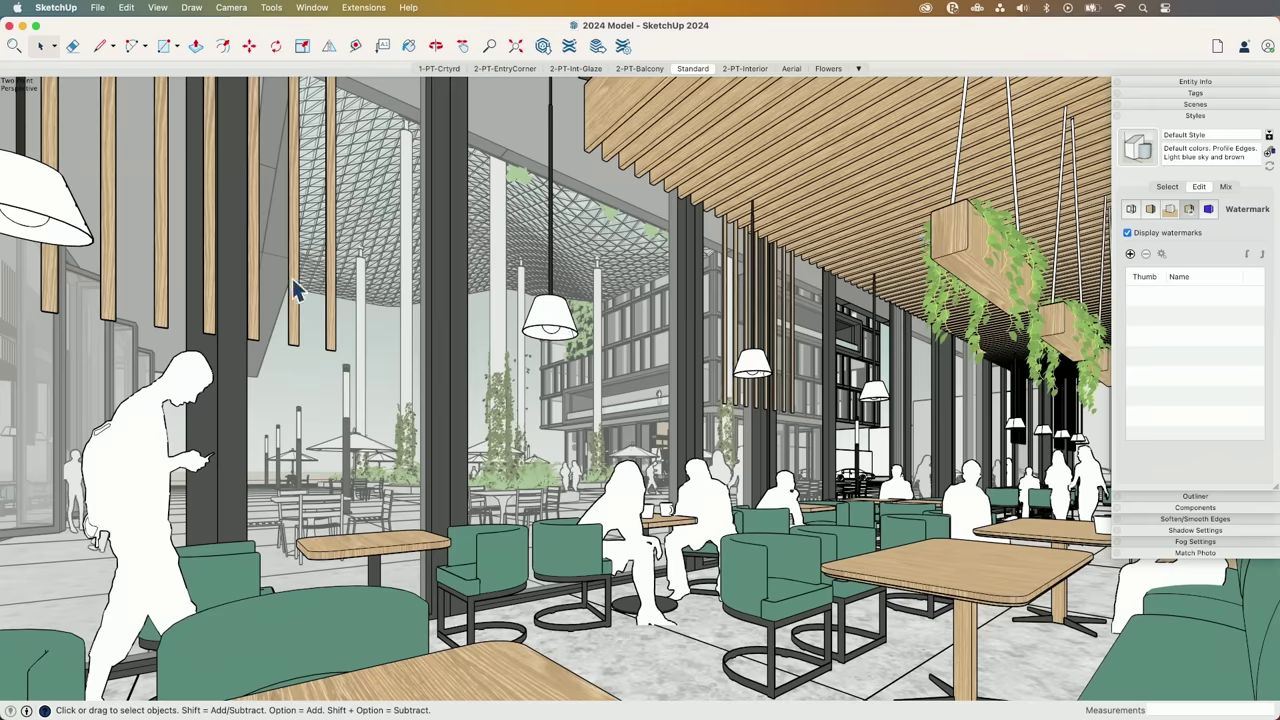
Compare the 2-PT-Interior and Standard scene styles, ending on 2-PT-Interior with style A0-WM1.
{"action": "left_click", "coordinate": [744, 70]}
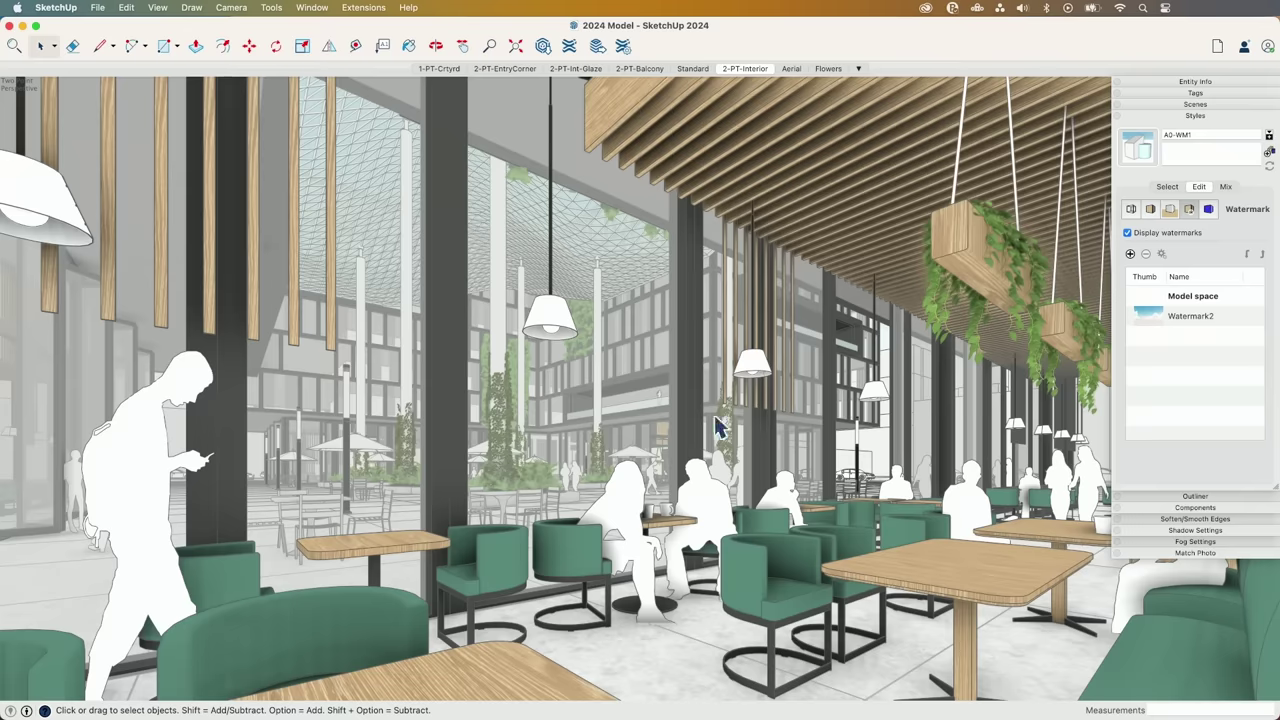
{"action": "left_click", "coordinate": [691, 68]}
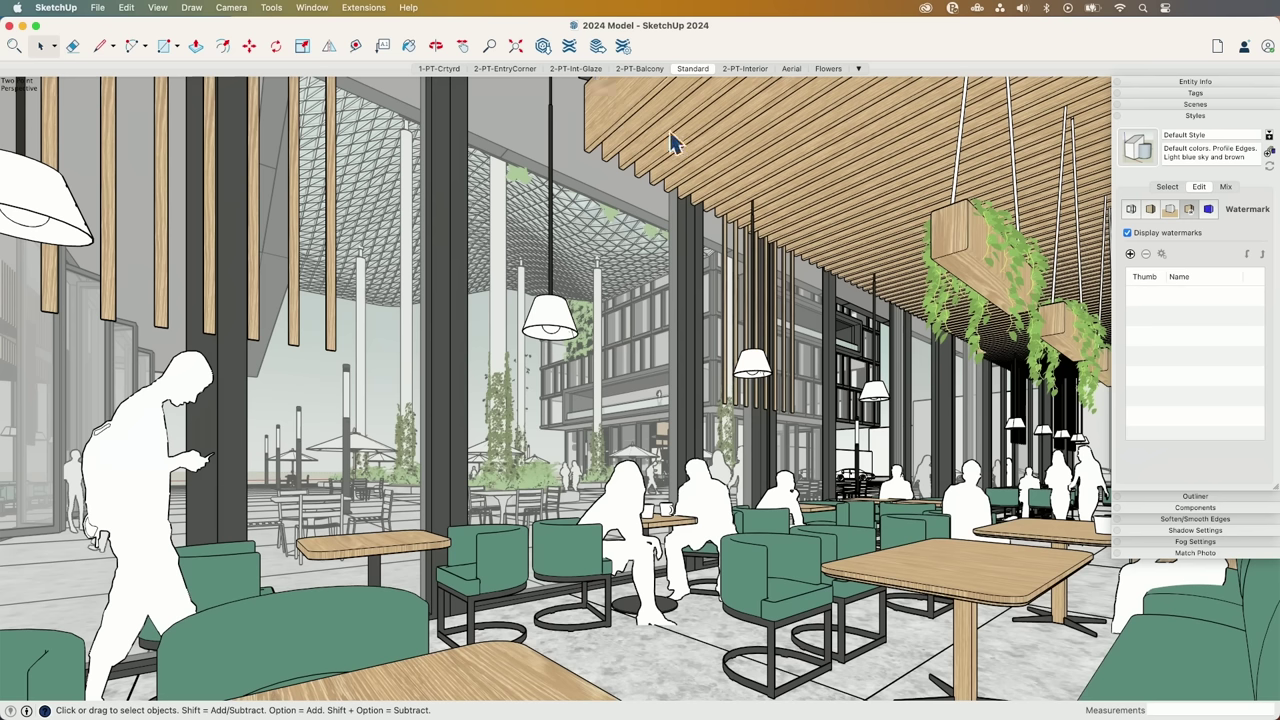
{"action": "left_click", "coordinate": [741, 70]}
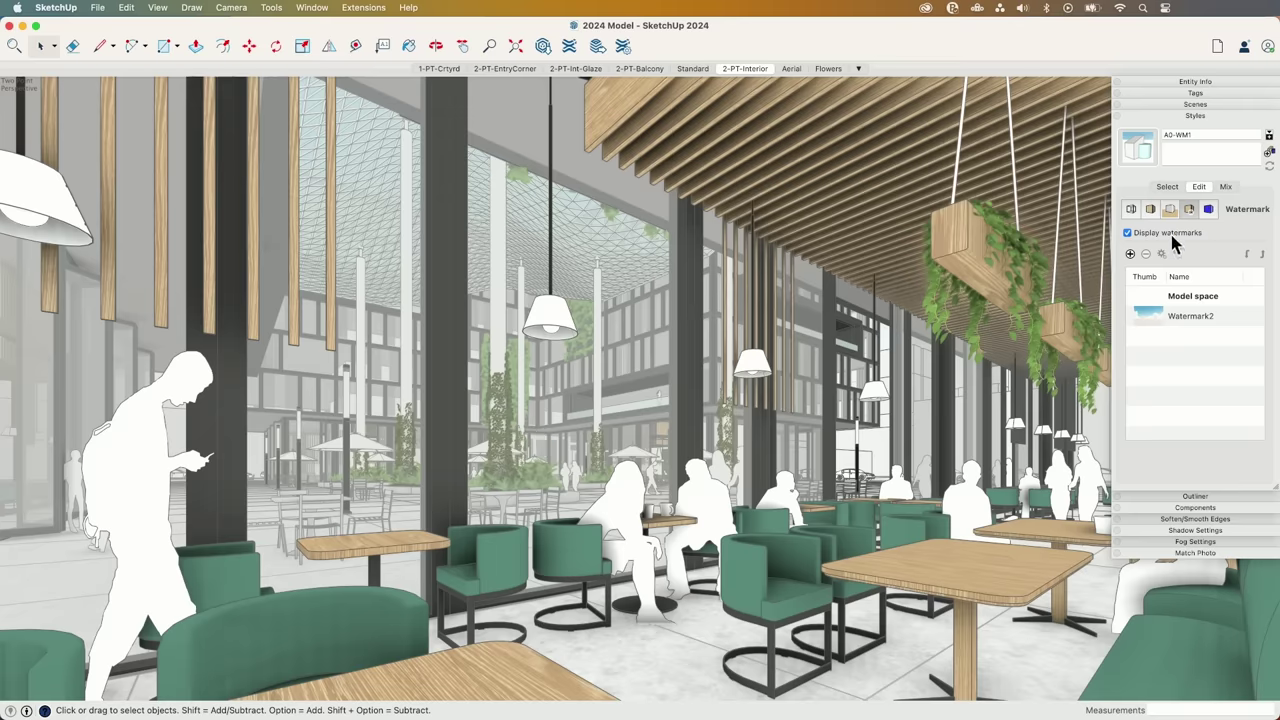
Browse the Ambient Occlusion style collection in the Styles panel.
{"action": "left_click", "coordinate": [1166, 187]}
{"action": "left_click", "coordinate": [1202, 206]}
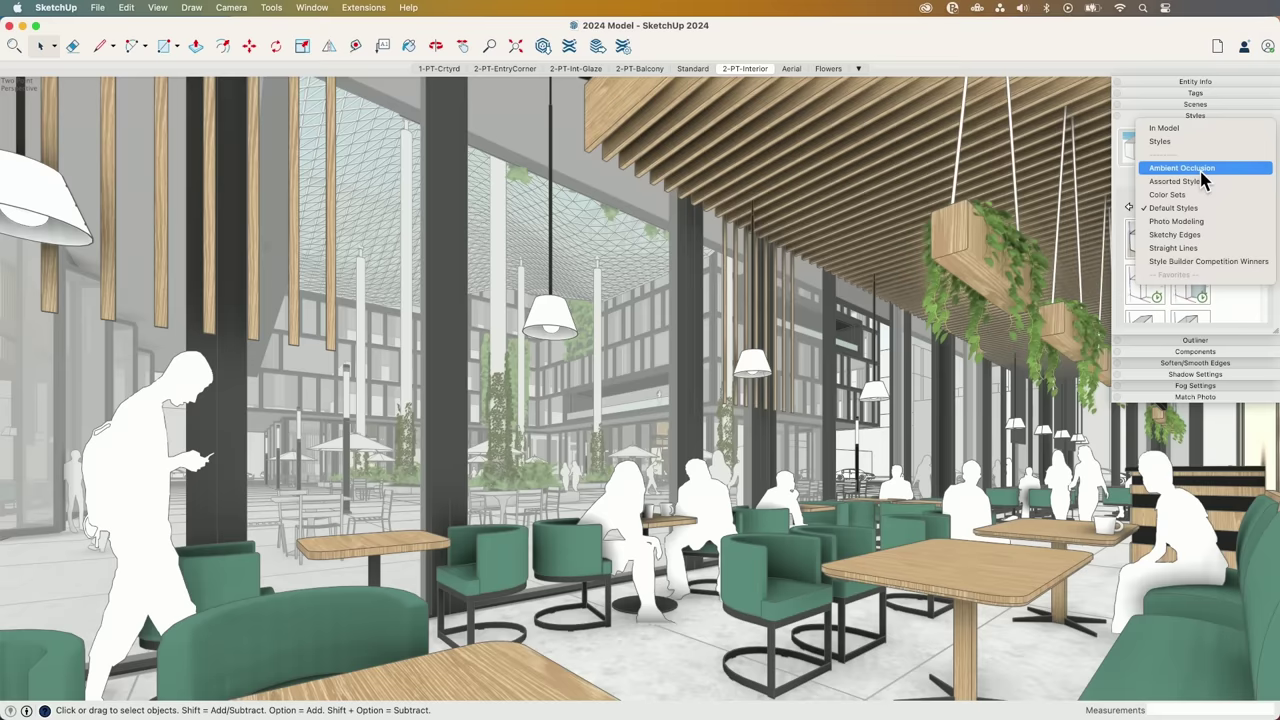
{"action": "left_click", "coordinate": [1200, 170]}
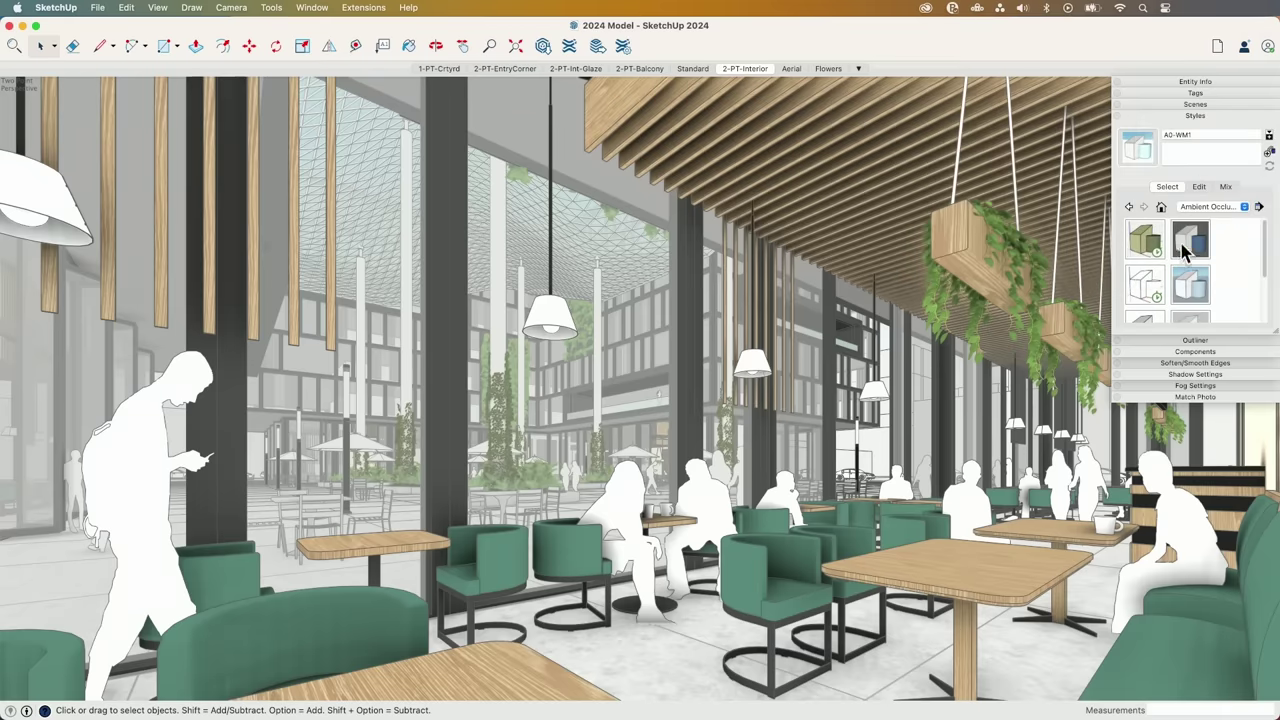
{"action": "scroll", "coordinate": [1183, 250], "scroll_direction": "down", "scroll_amount": 3}
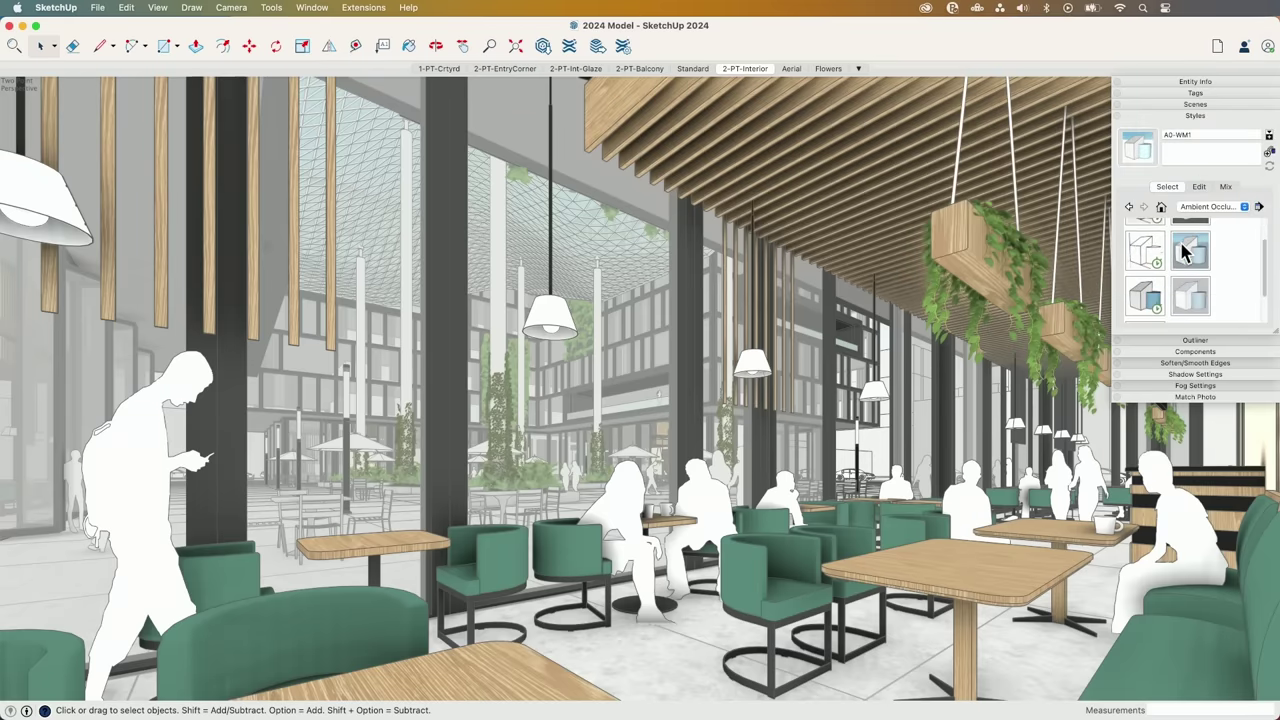
Review the interior style's Face settings, then switch to the Standard scene.
{"action": "left_click", "coordinate": [1201, 190]}
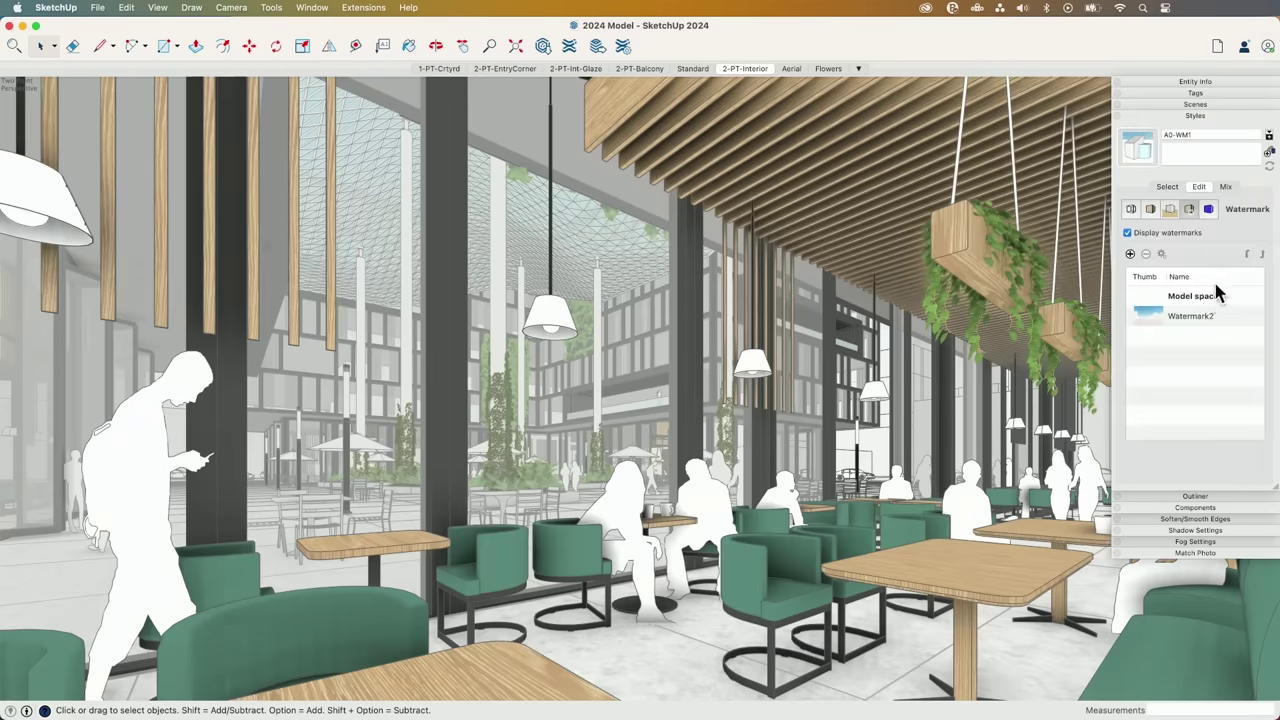
{"action": "left_click", "coordinate": [1151, 209]}
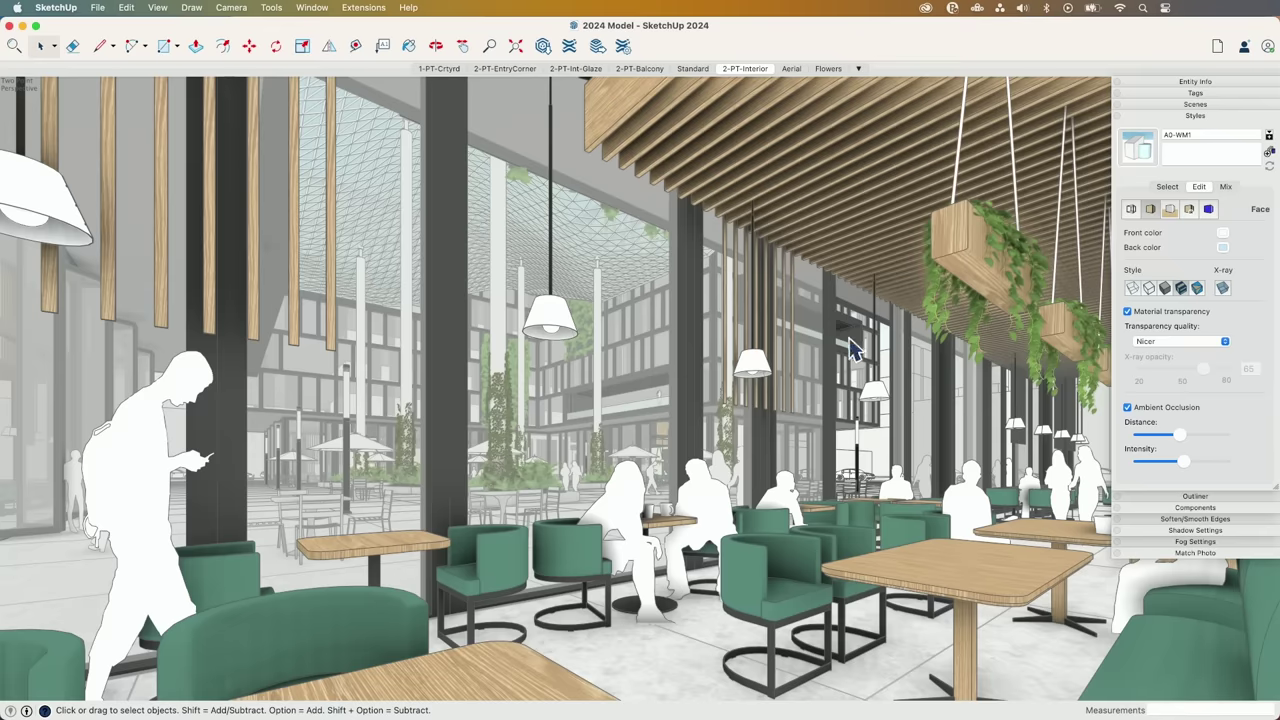
{"action": "left_click", "coordinate": [692, 68]}
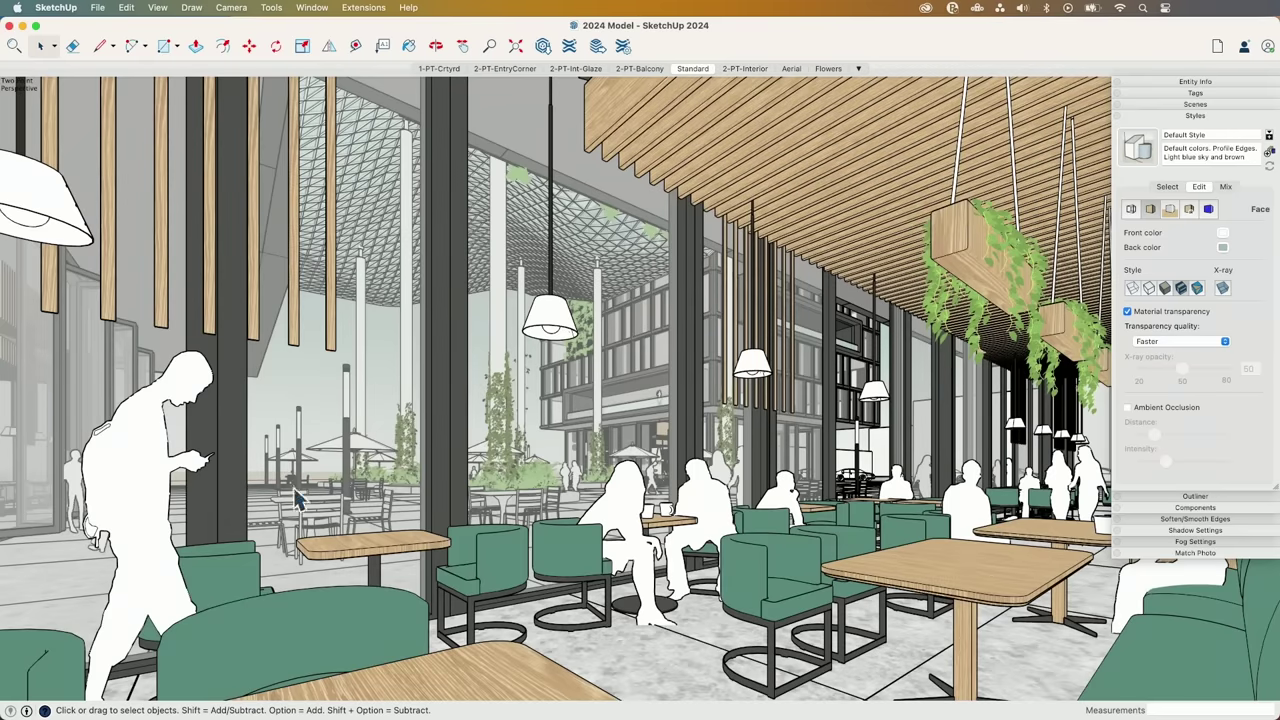
Return to the 2-PT-Interior scene and orbit to view the cafe interior from a new angle.
{"action": "left_click", "coordinate": [735, 70]}
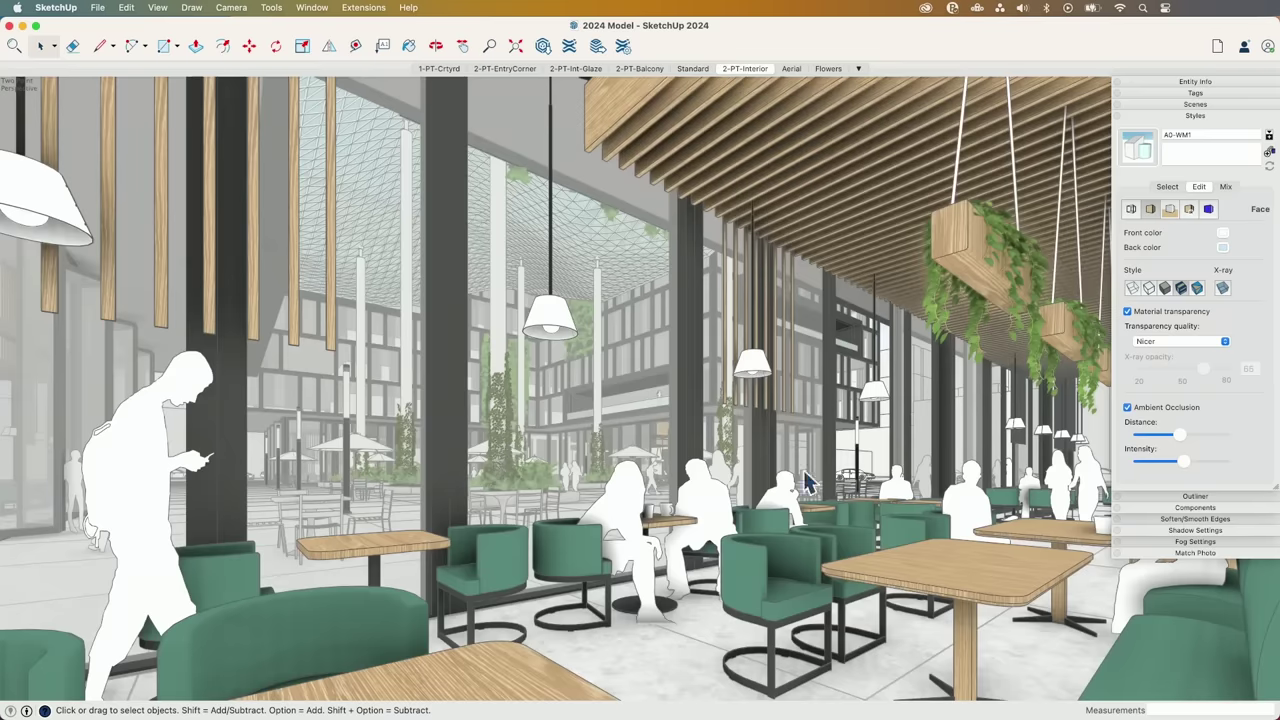
{"action": "middle_click_drag", "start_coordinate": [808, 484], "coordinate": [876, 482]}
{"action": "key", "text": "space"}
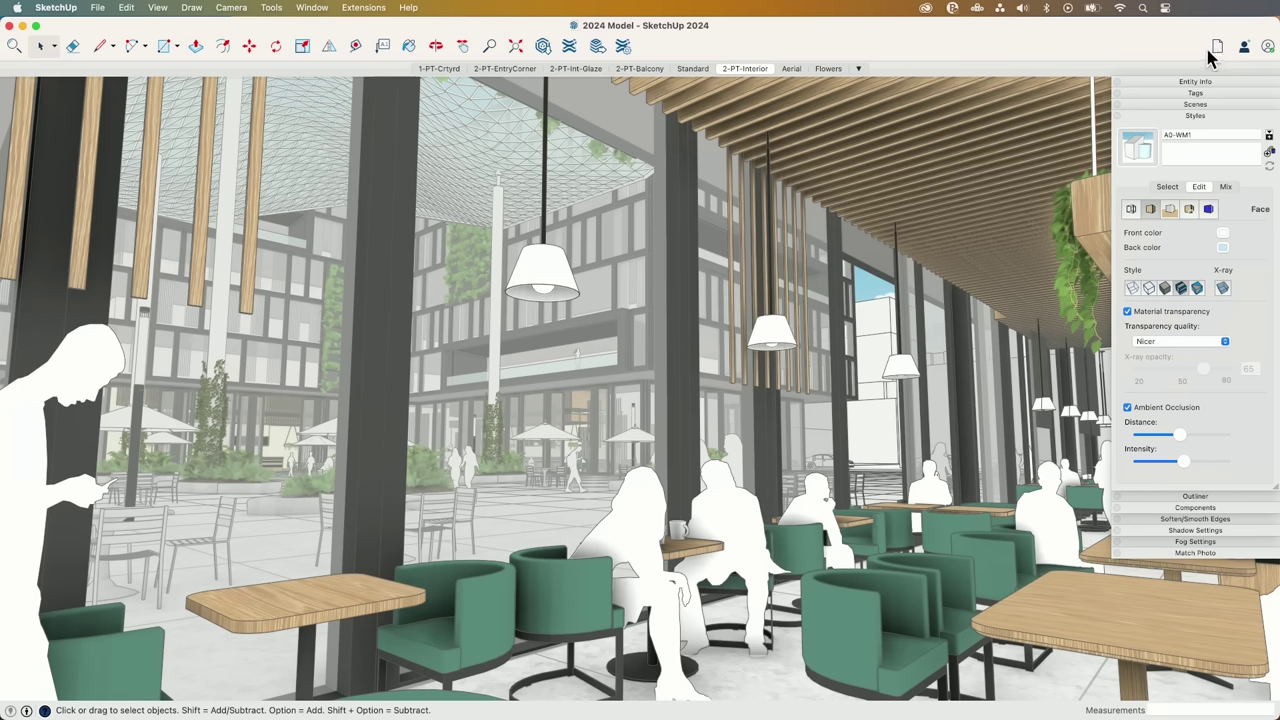
{"action": "mouse_move", "coordinate": [1219, 55]}
Save the cafe model to Trimble Connect as 2024 Model.skp in the My SketchUp Models project.
{"action": "left_click", "coordinate": [99, 10]}
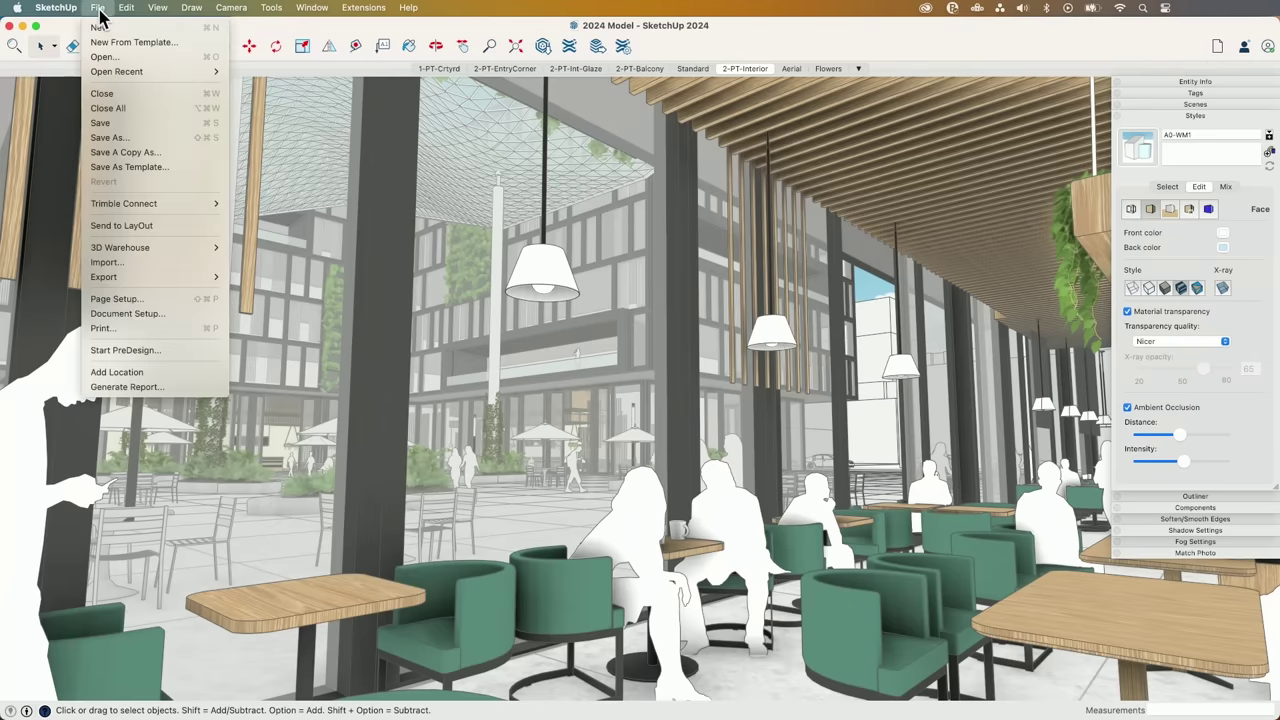
{"action": "mouse_move", "coordinate": [97, 206]}
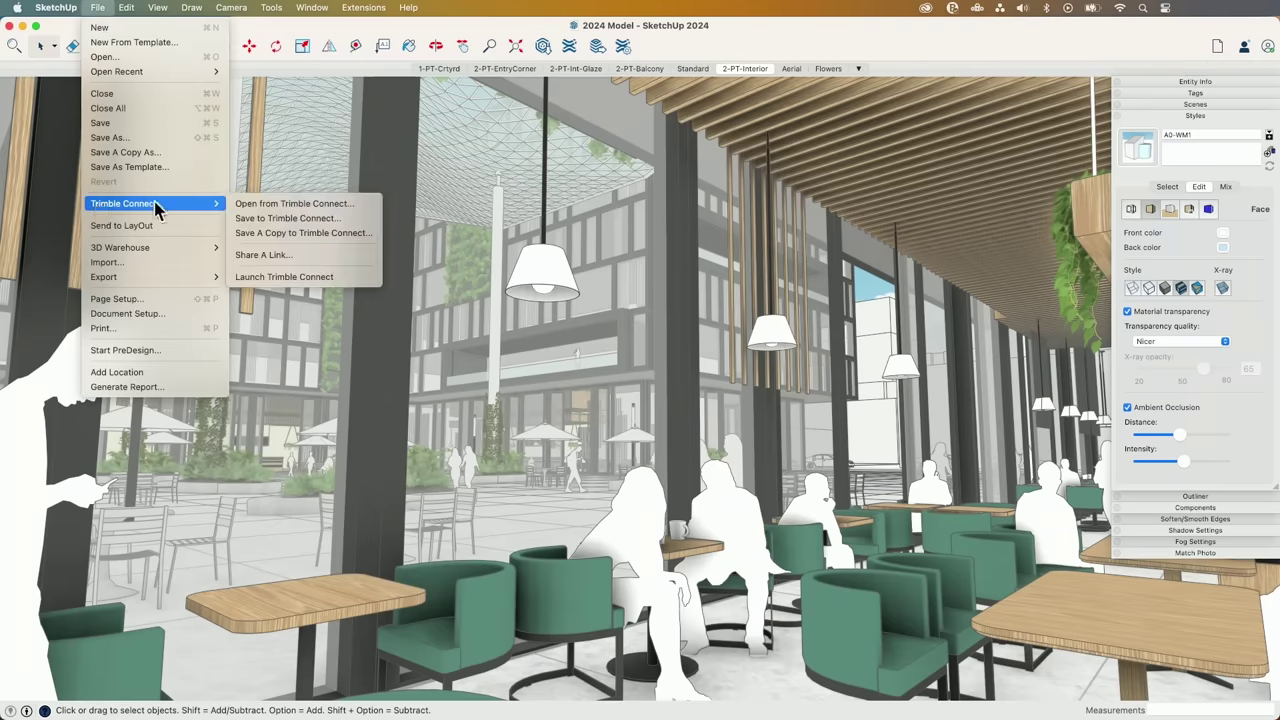
{"action": "left_click", "coordinate": [340, 220]}
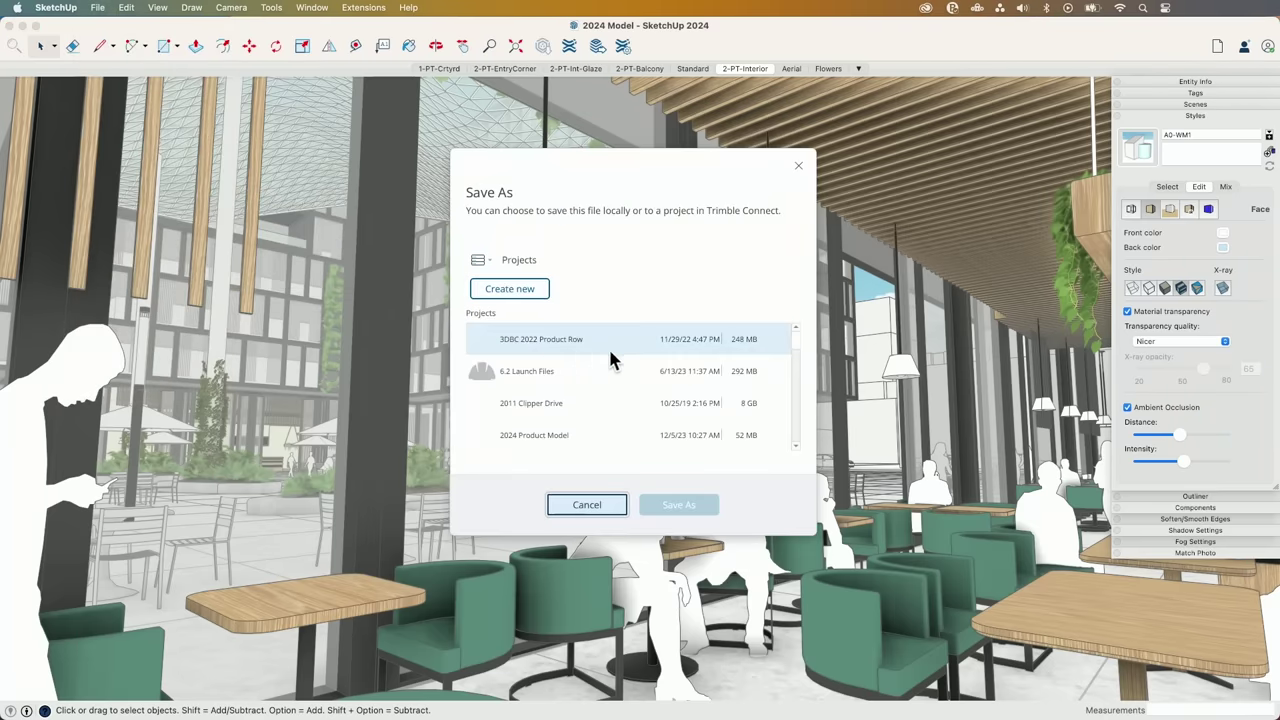
{"action": "scroll", "coordinate": [573, 352], "scroll_direction": "down", "scroll_amount": 10}
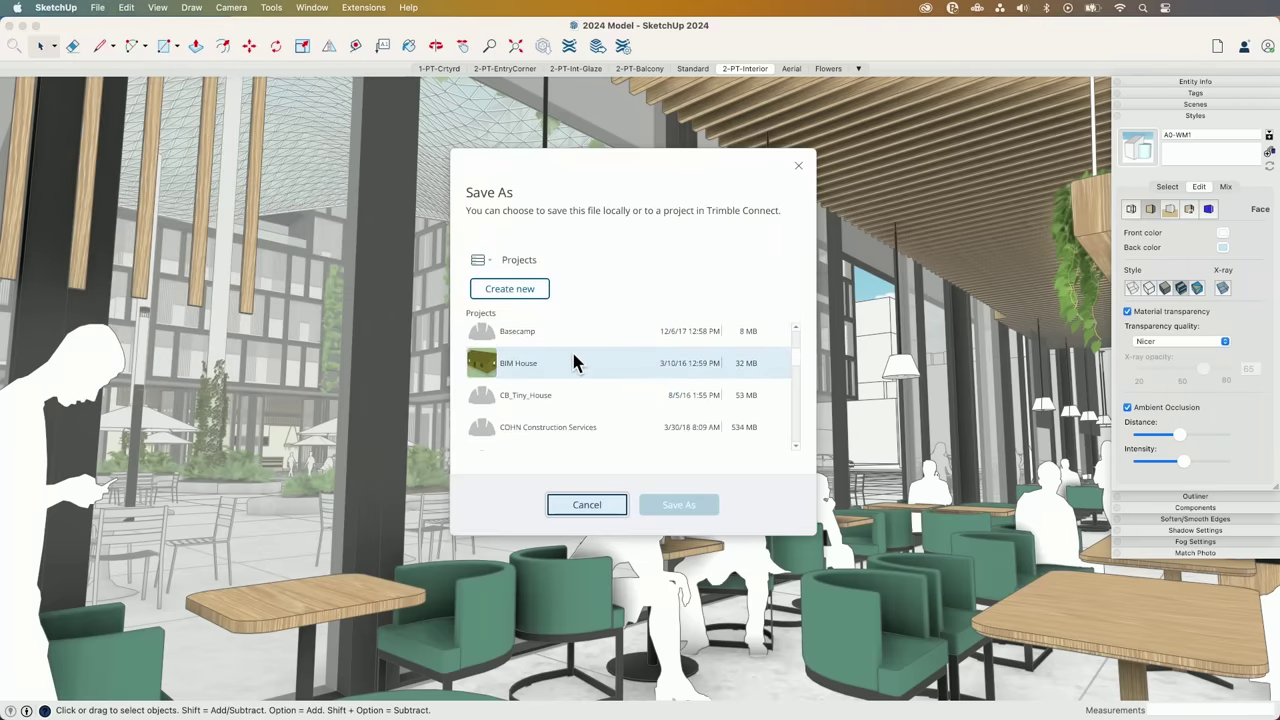
{"action": "scroll", "coordinate": [573, 360], "scroll_direction": "down", "scroll_amount": 5}
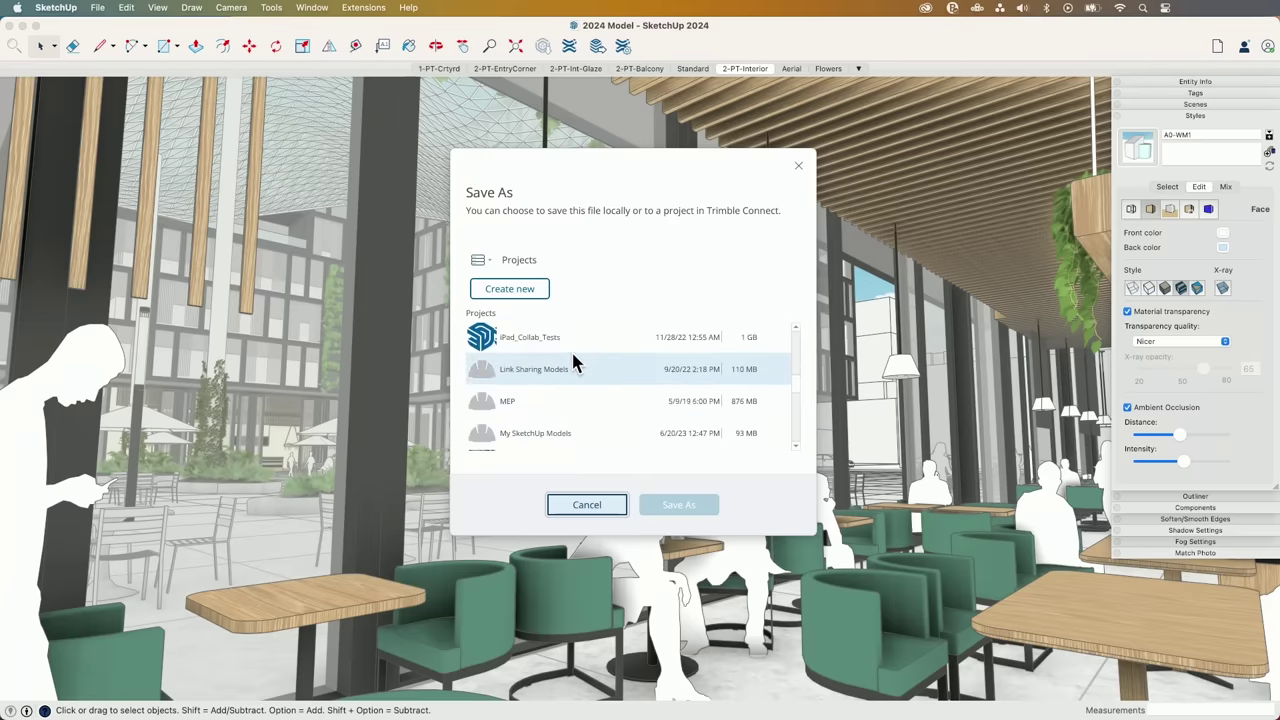
{"action": "scroll", "coordinate": [573, 360], "scroll_direction": "down", "scroll_amount": 3}
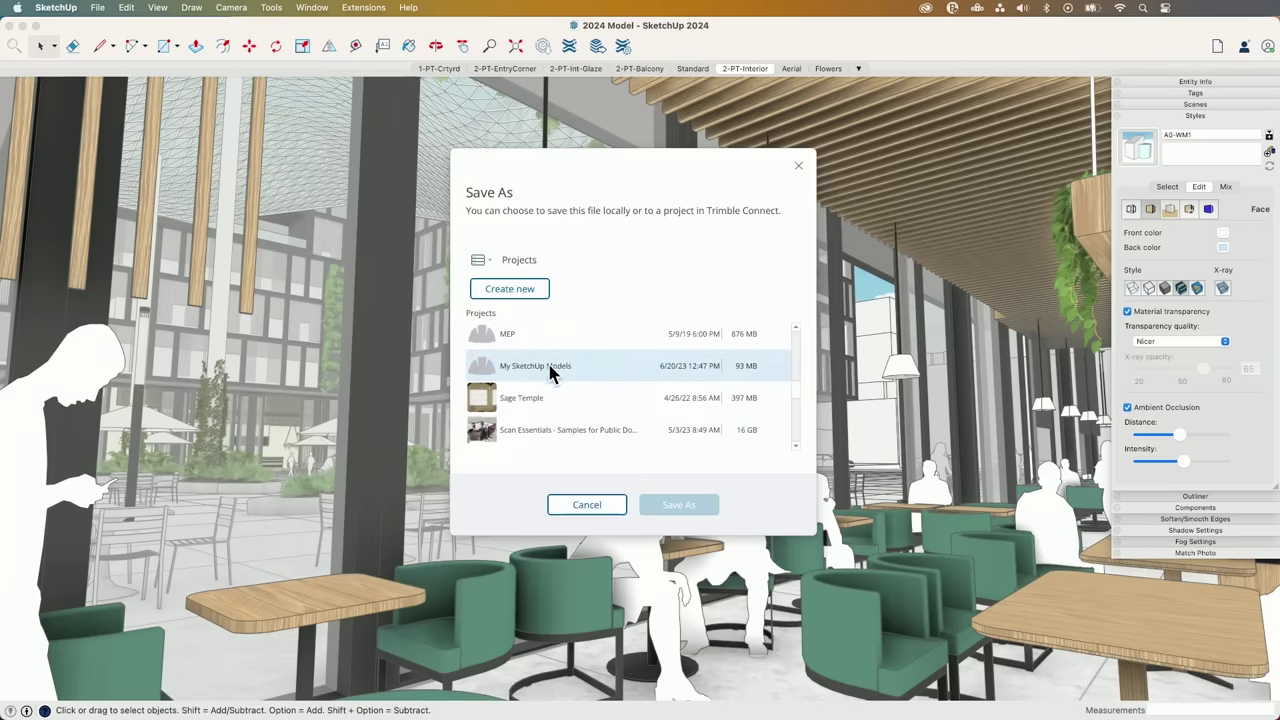
{"action": "left_click", "coordinate": [550, 366]}
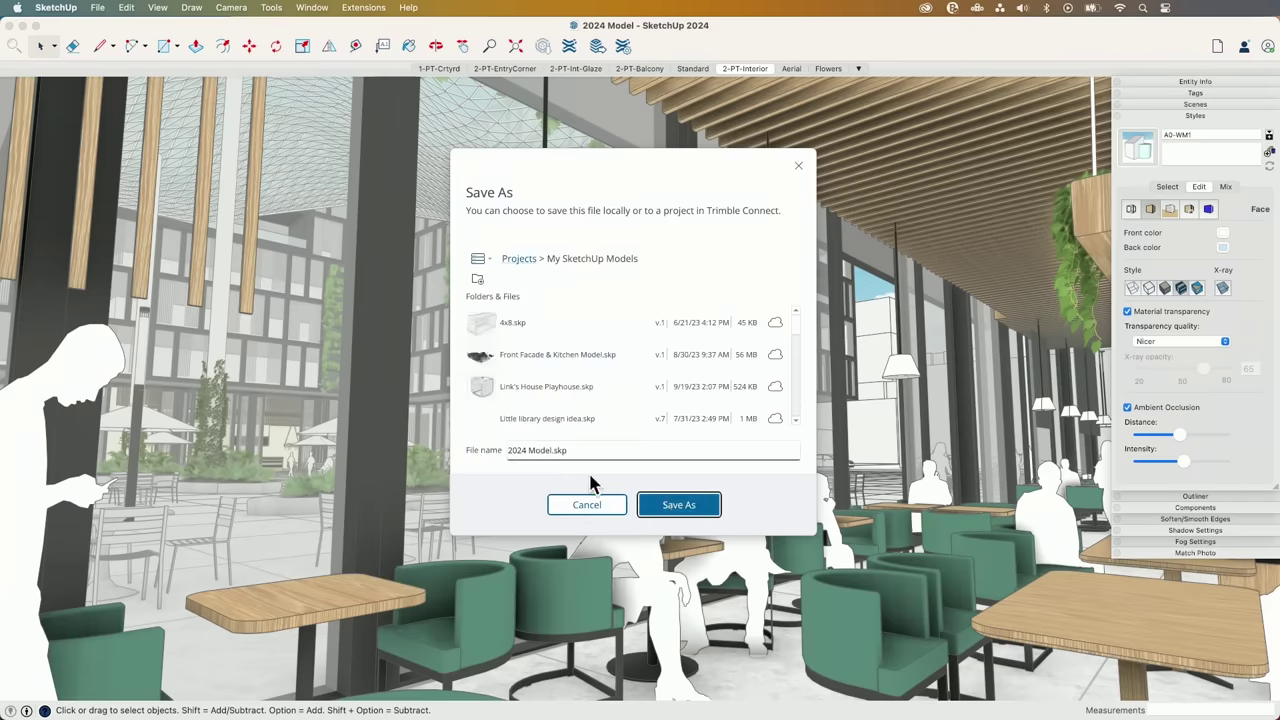
{"action": "left_click", "coordinate": [689, 512]}
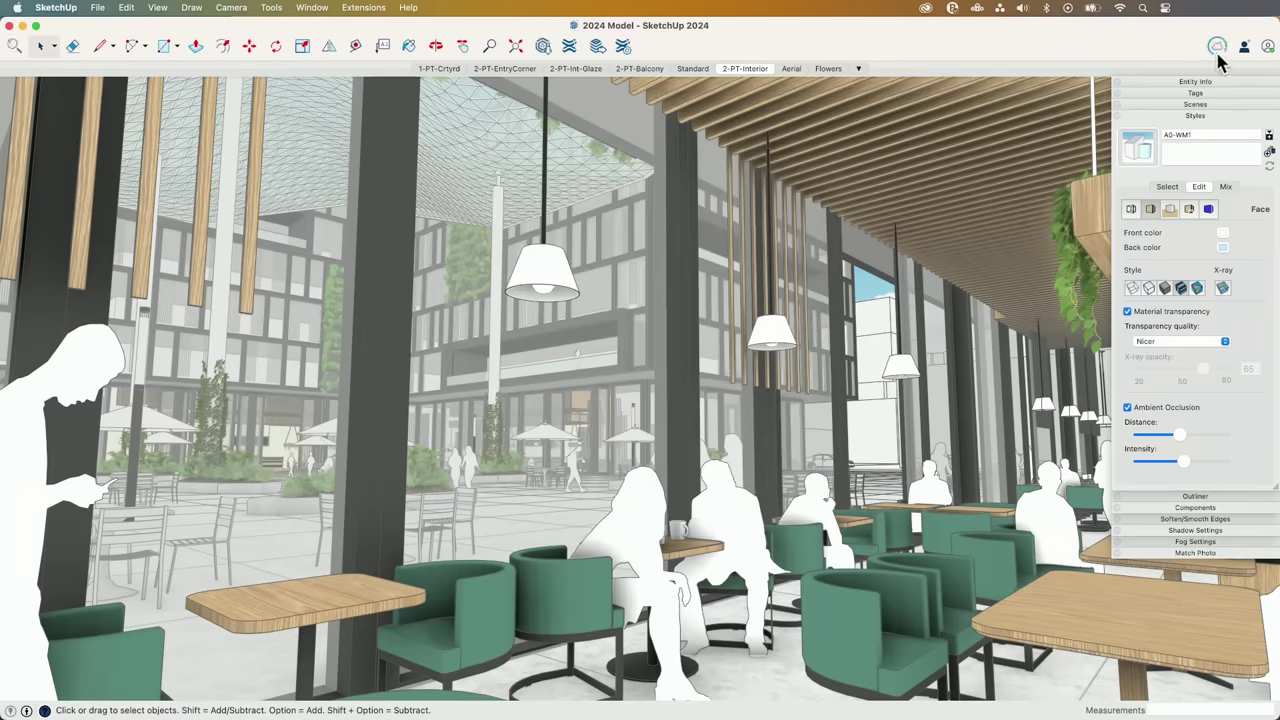
Turn on a sharable link for 2024 Model.skp and copy its URL.
{"action": "mouse_move", "coordinate": [1215, 55]}
{"action": "mouse_move", "coordinate": [1220, 55]}
{"action": "left_click", "coordinate": [1245, 48]}
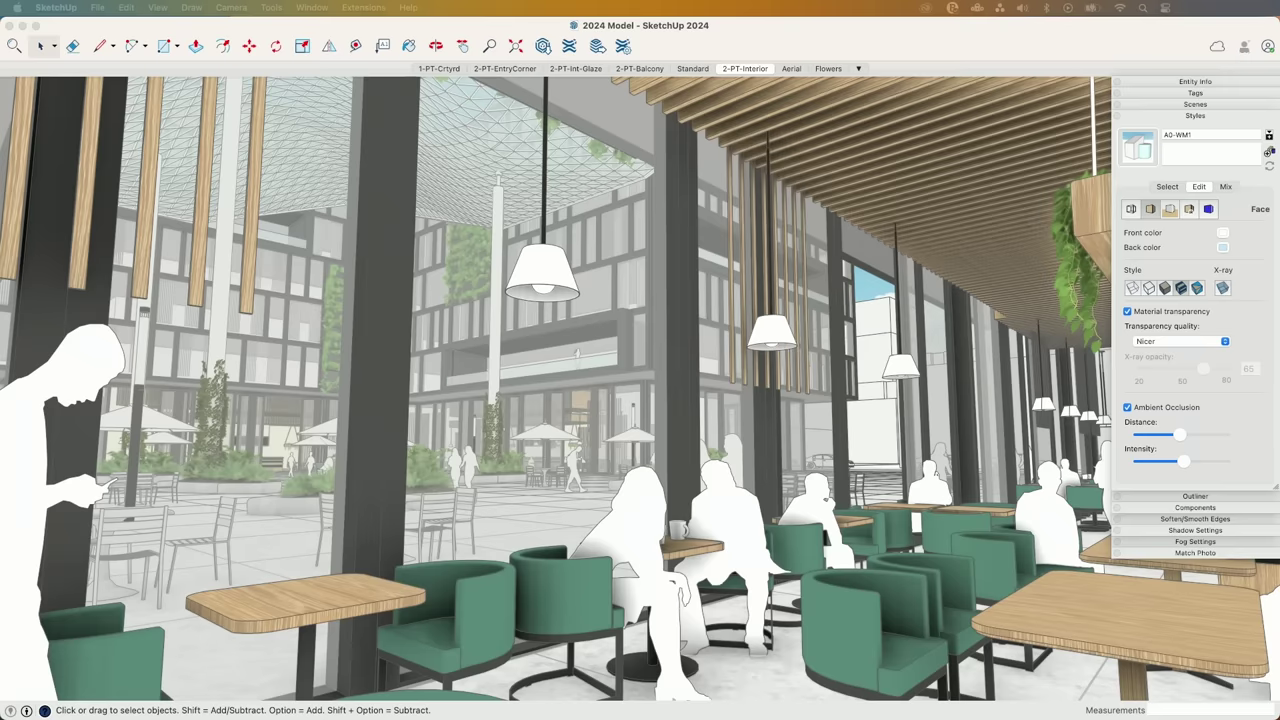
{"action": "left_click_drag", "start_coordinate": [822, 156], "coordinate": [806, 156]}
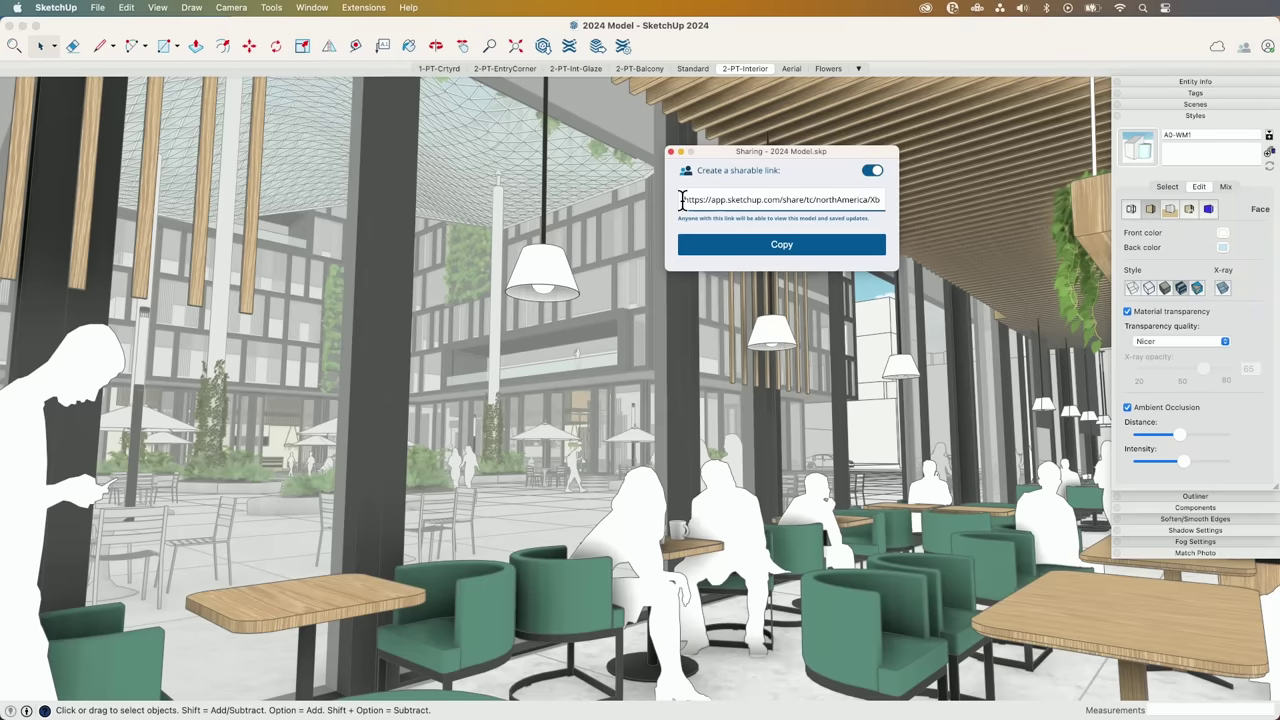
{"action": "left_click", "coordinate": [773, 197]}
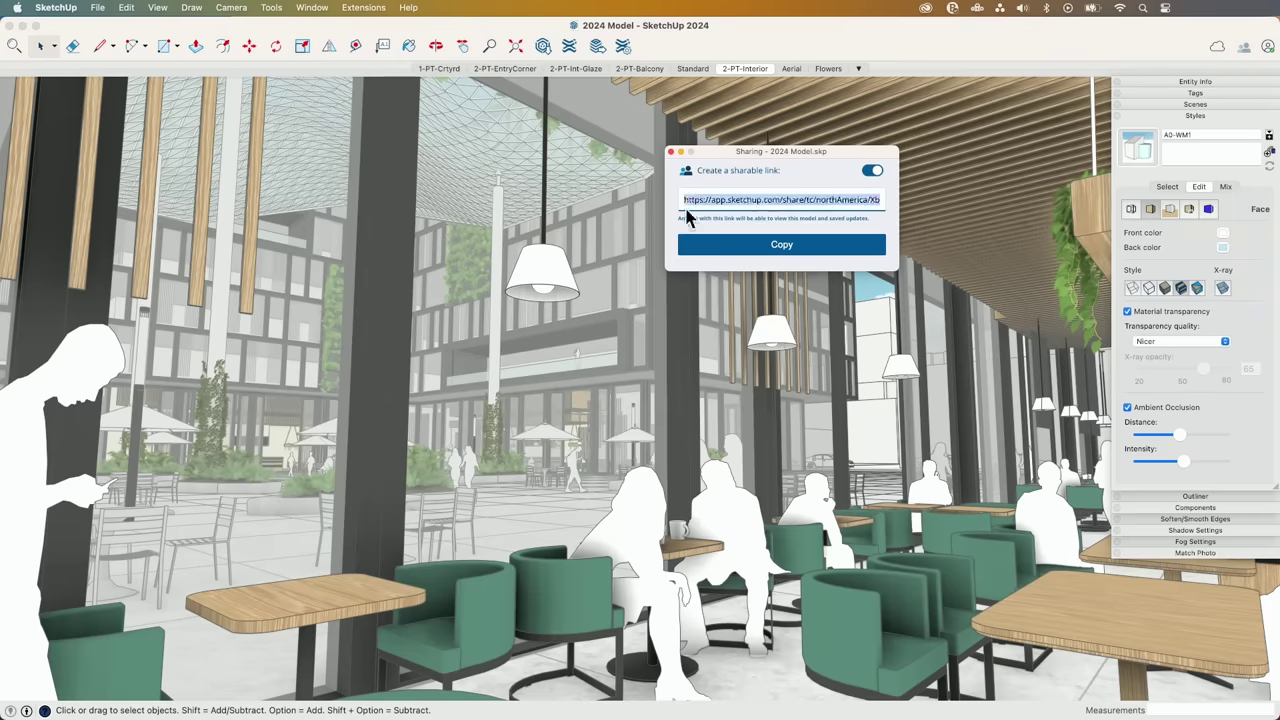
{"action": "left_click", "coordinate": [848, 200]}
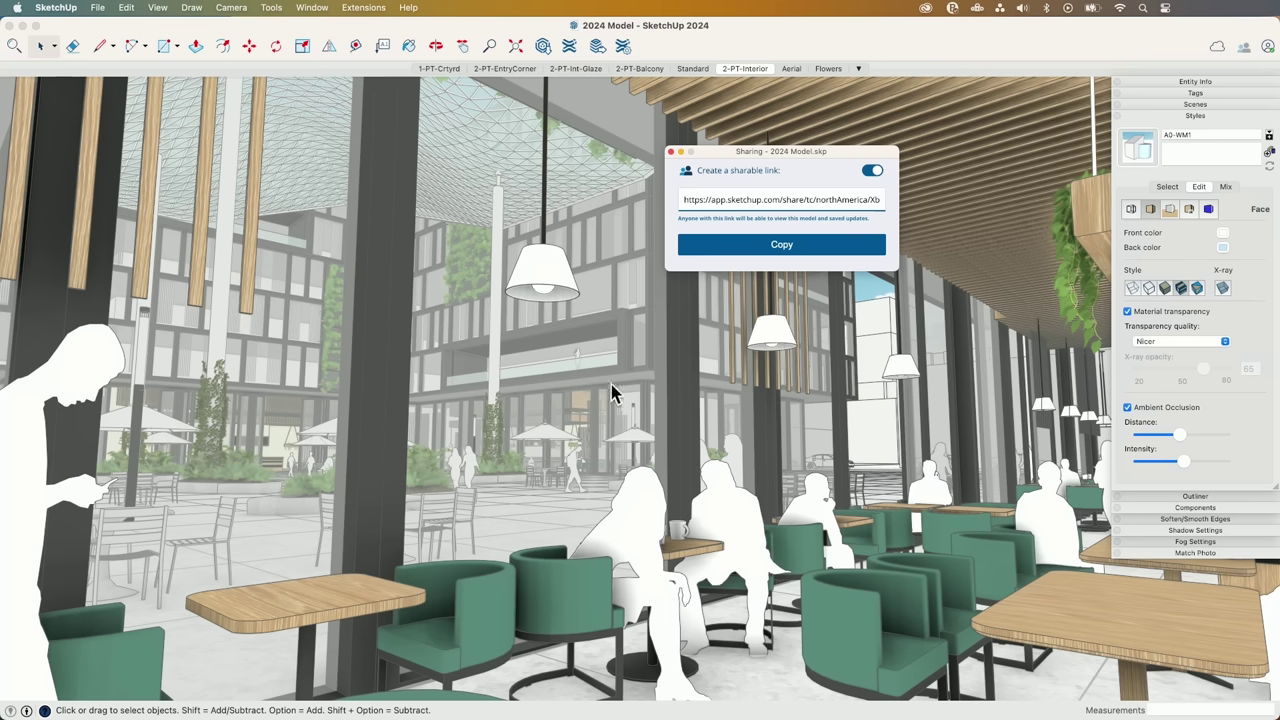
{"action": "left_click", "coordinate": [749, 257]}
Close the sharing window and switch to the Untitled model window.
{"action": "left_click", "coordinate": [671, 153]}
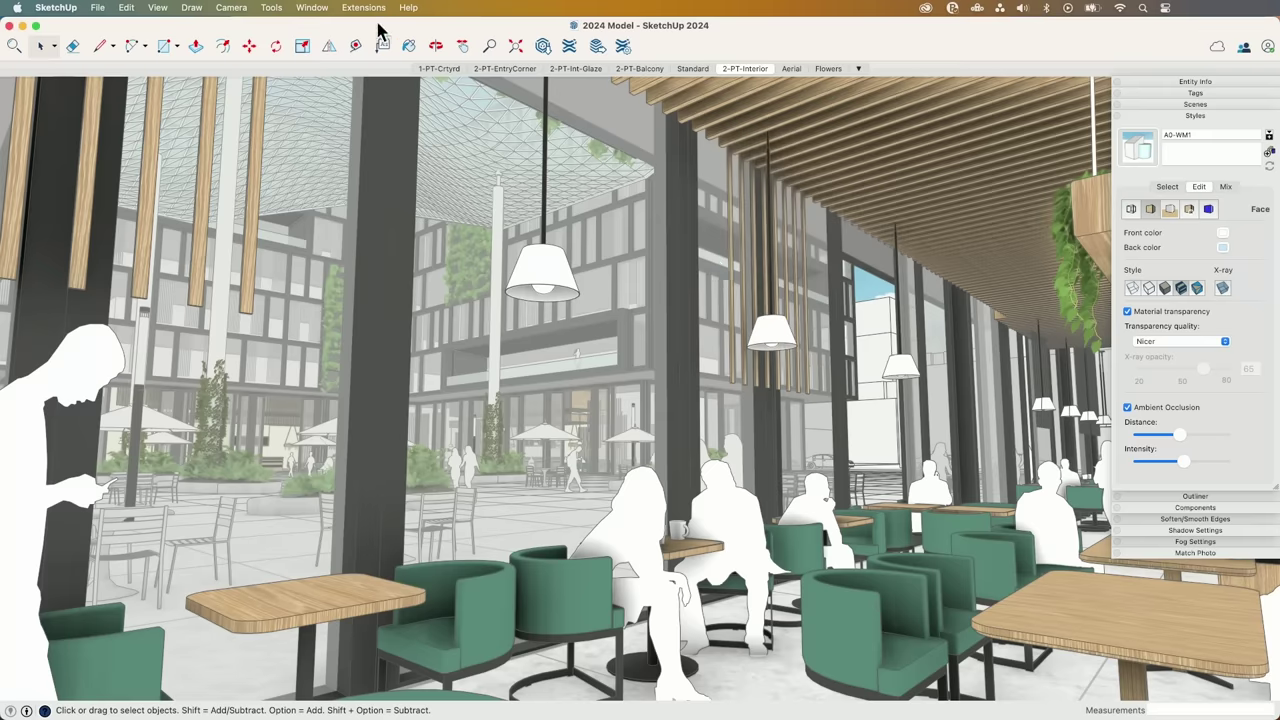
{"action": "left_click", "coordinate": [312, 8]}
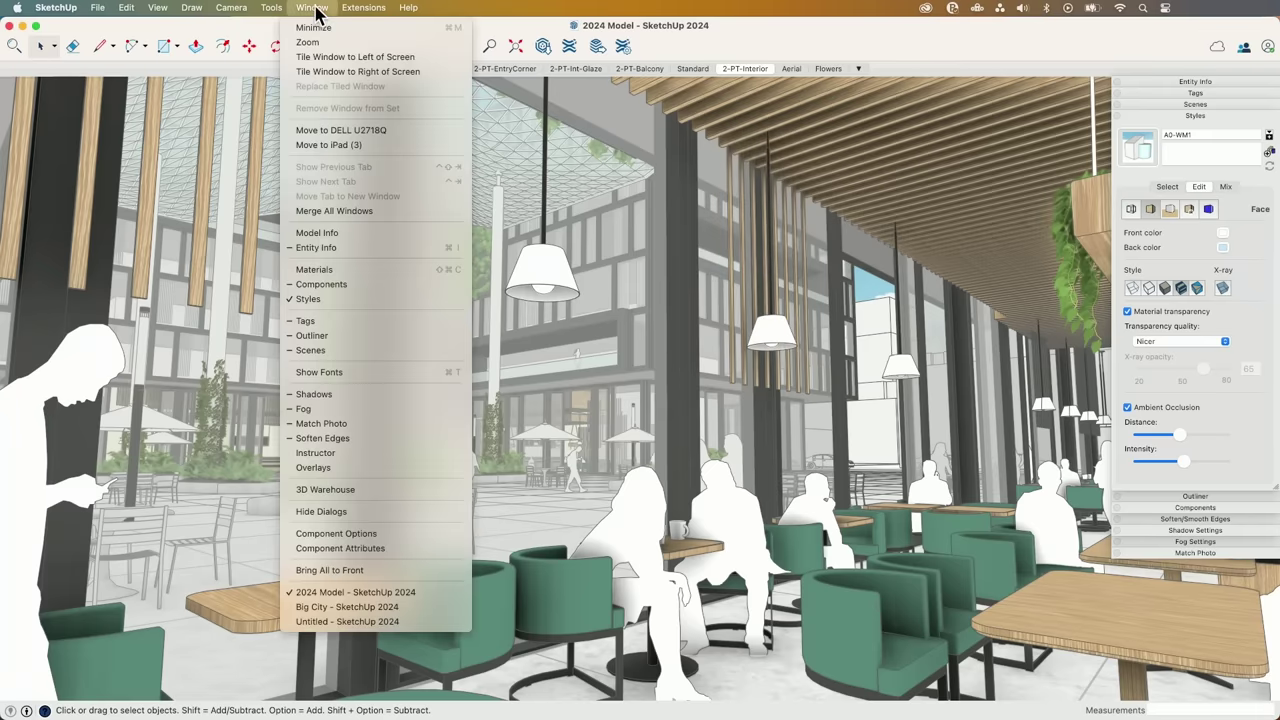
{"action": "left_click", "coordinate": [373, 628]}
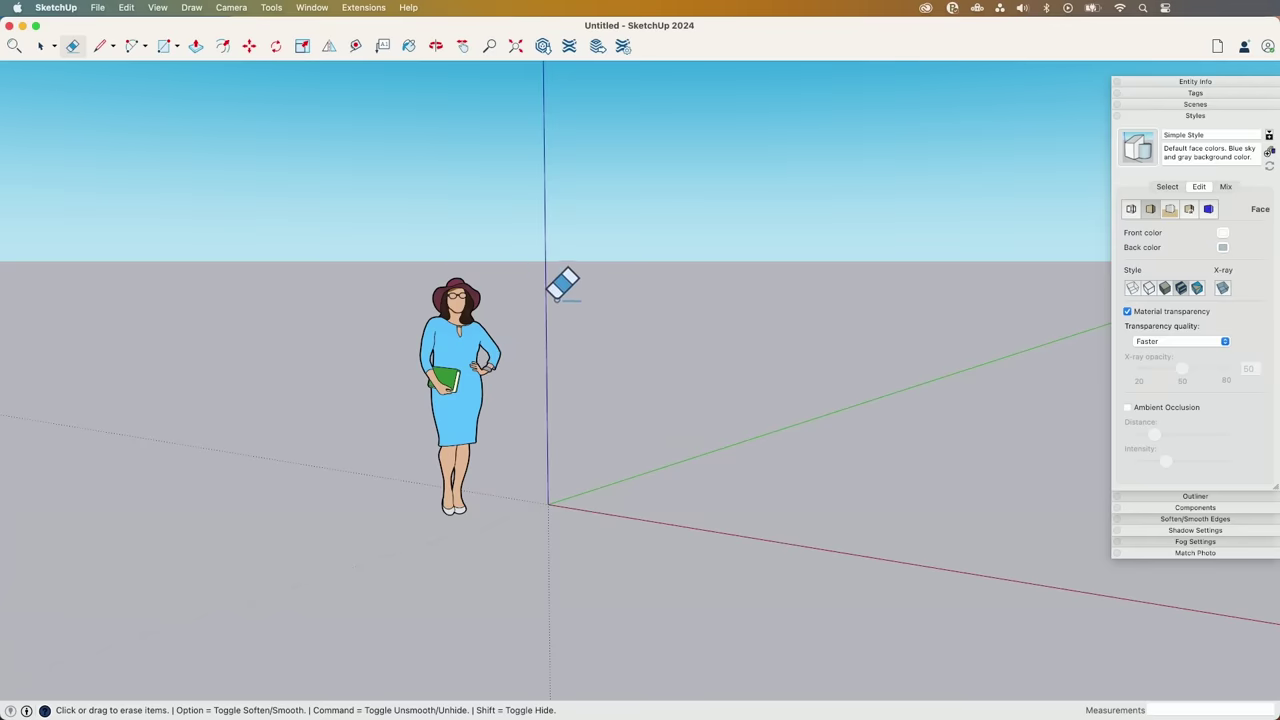
Erase the default standing figure and tilt the view down toward the ground.
{"action": "left_click", "coordinate": [470, 328]}
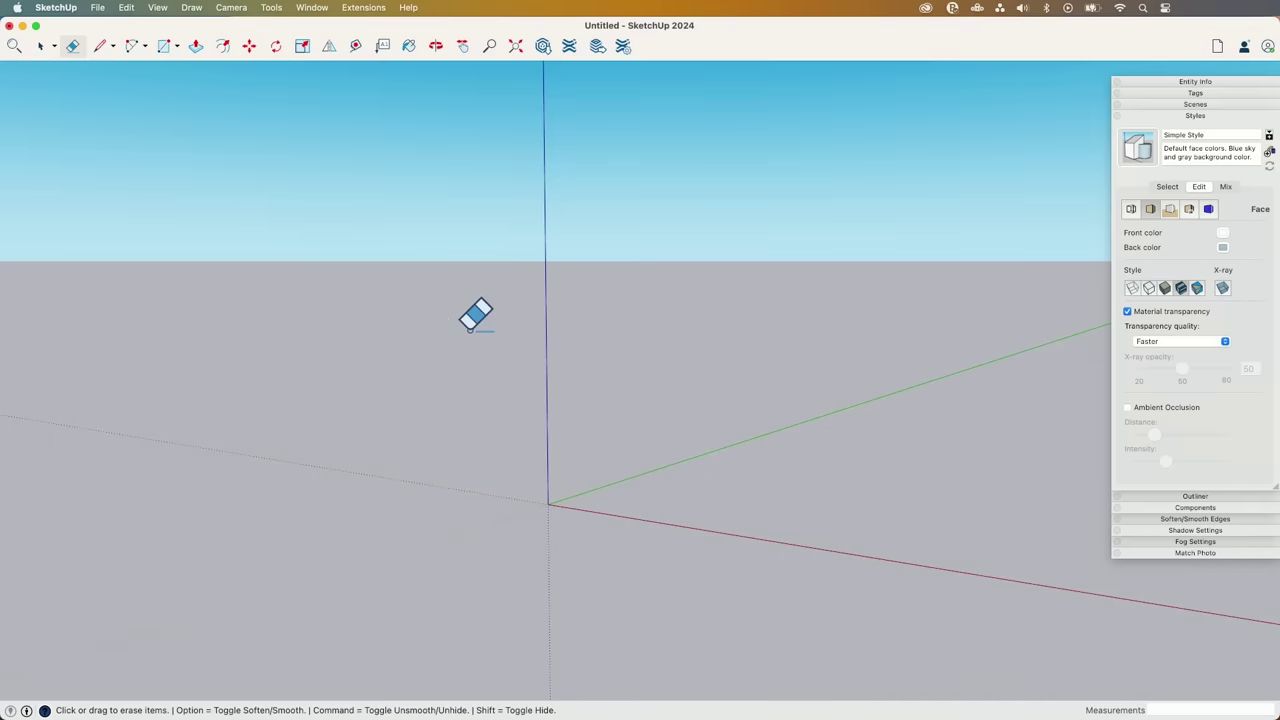
{"action": "scroll", "coordinate": [304, 442], "scroll_direction": "down", "scroll_amount": 1}
{"action": "scroll", "coordinate": [304, 442], "scroll_direction": "down", "scroll_amount": 3}
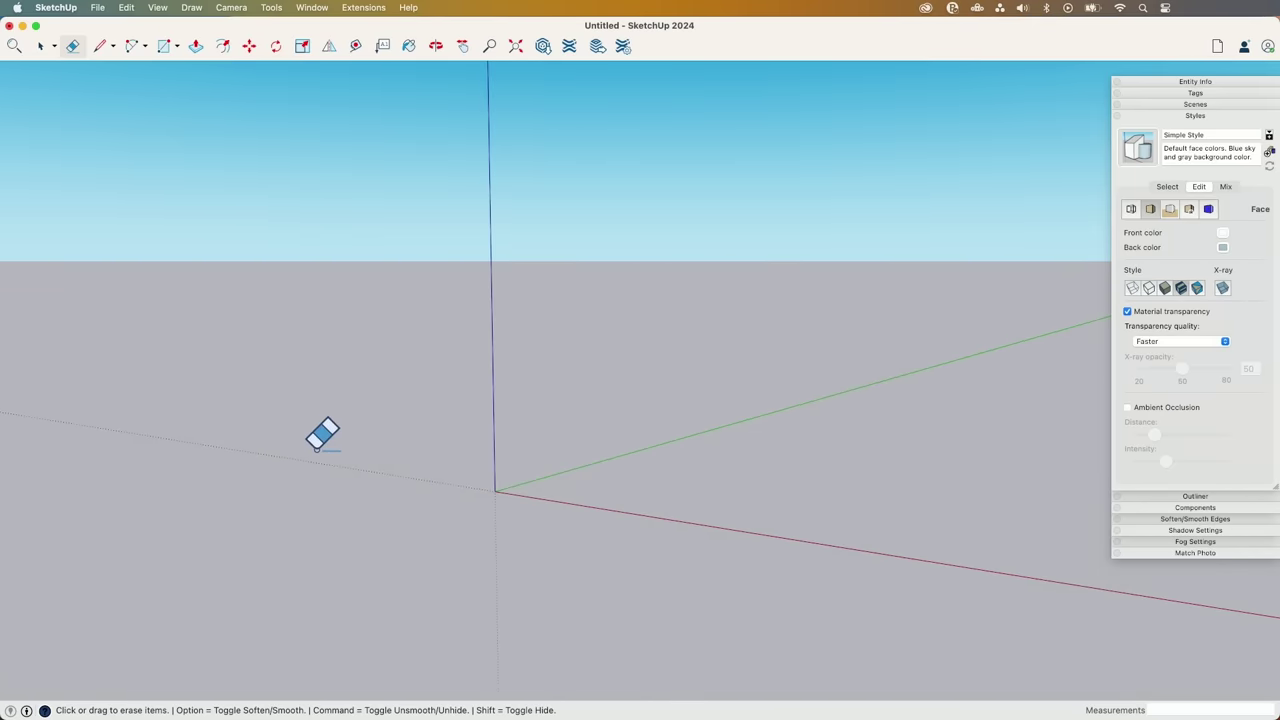
{"action": "mouse_move", "coordinate": [323, 434]}
{"action": "middle_mouse_down"}
{"action": "mouse_move", "coordinate": [330, 498]}
{"action": "mouse_move", "coordinate": [346, 483]}
{"action": "mouse_move", "coordinate": [337, 517]}
{"action": "middle_mouse_up"}
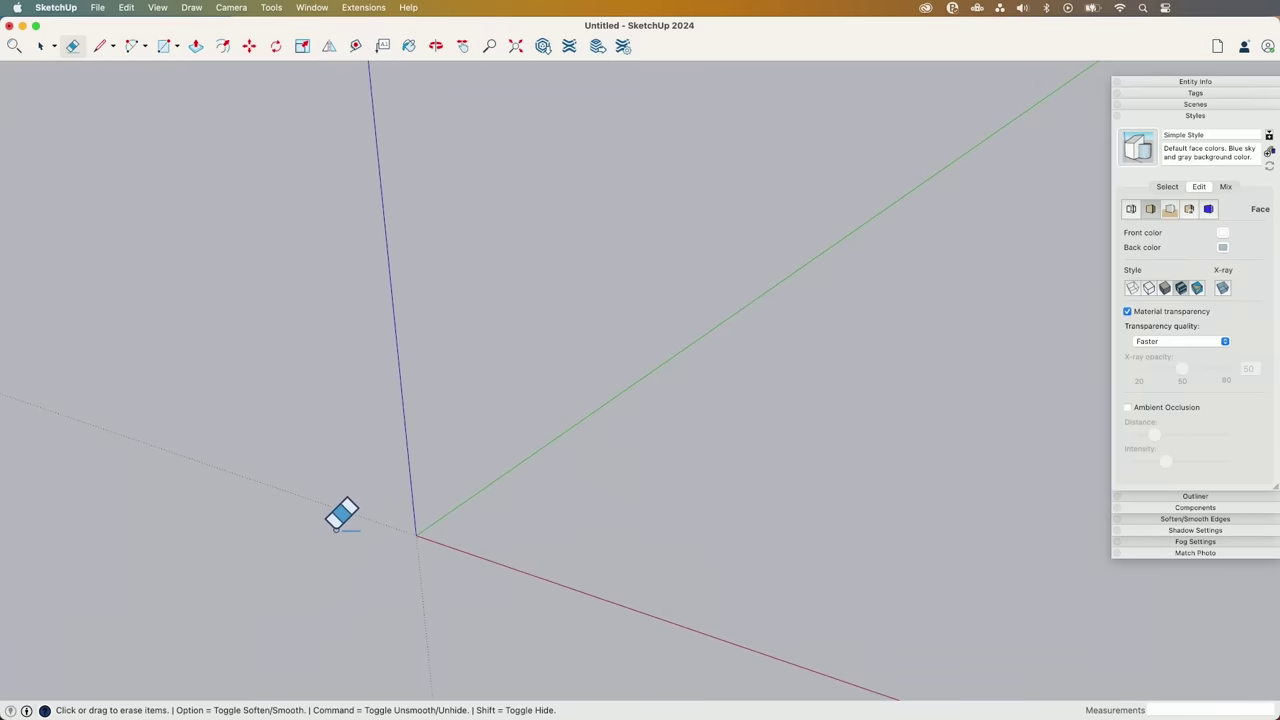
Draw two adjoining rectangular footprints starting from the model origin.
{"action": "key", "text": "r"}
{"action": "left_click", "coordinate": [416, 535]}
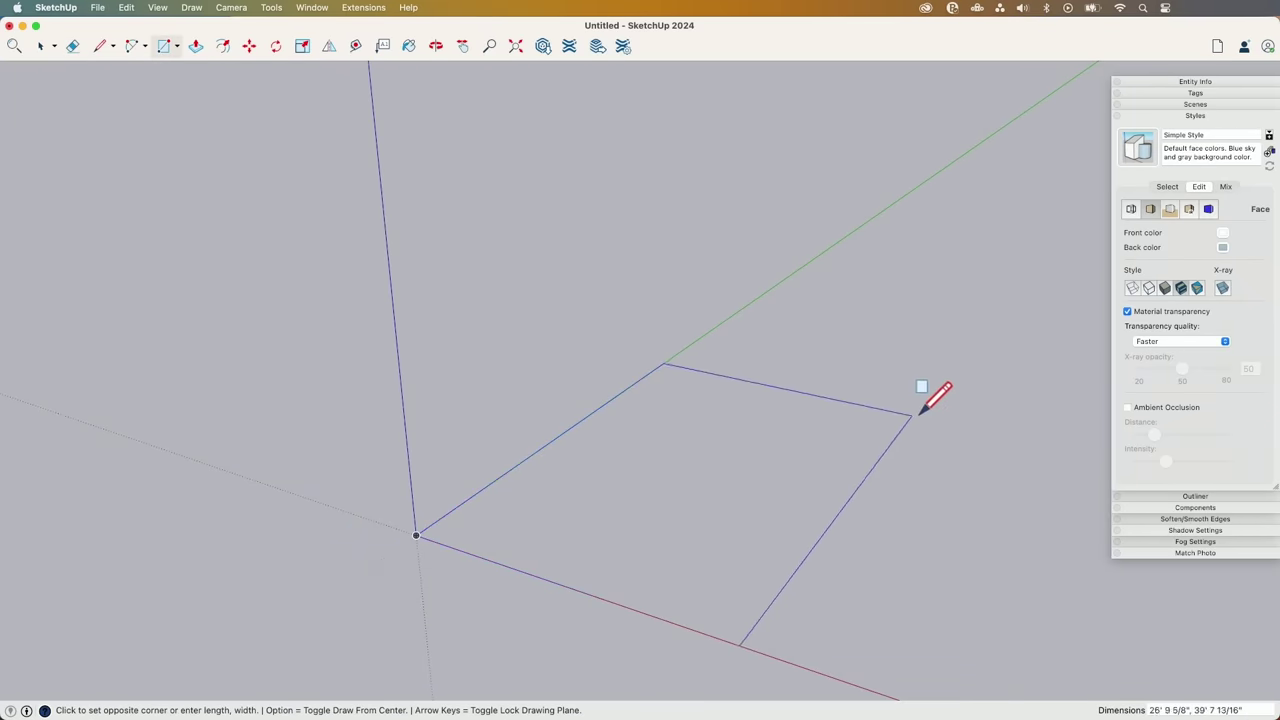
{"action": "left_click", "coordinate": [998, 402]}
{"action": "left_click", "coordinate": [998, 402]}
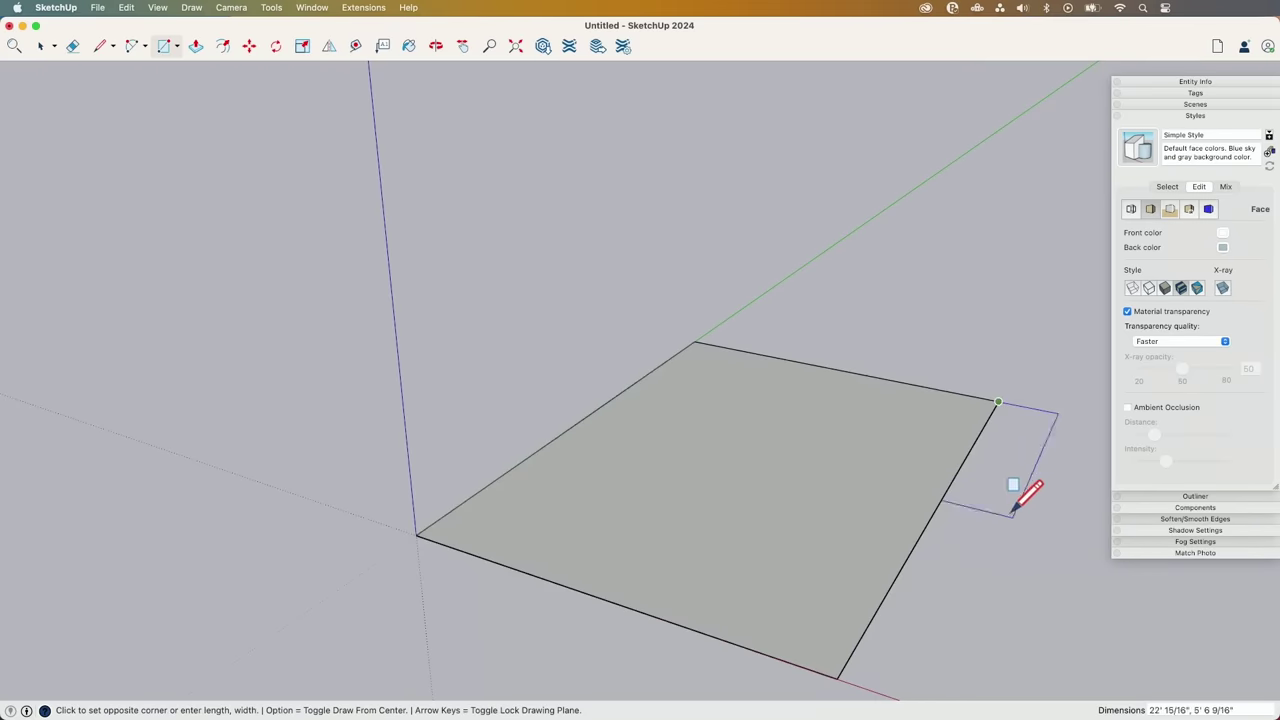
{"action": "left_click", "coordinate": [1151, 641]}
Push/Pull the two rectangles into boxes of different heights, one taller than the other.
{"action": "key", "text": "p"}
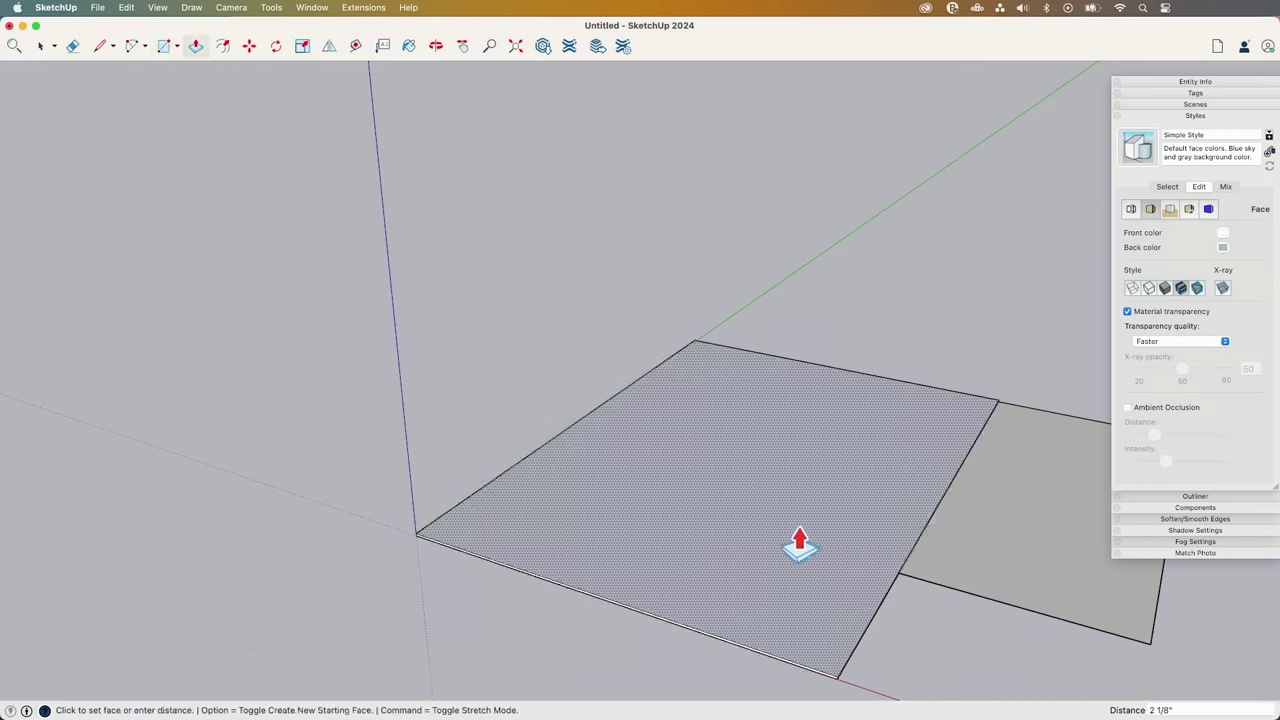
{"action": "left_click", "coordinate": [800, 545]}
{"action": "left_click", "coordinate": [849, 349]}
{"action": "left_click", "coordinate": [965, 470]}
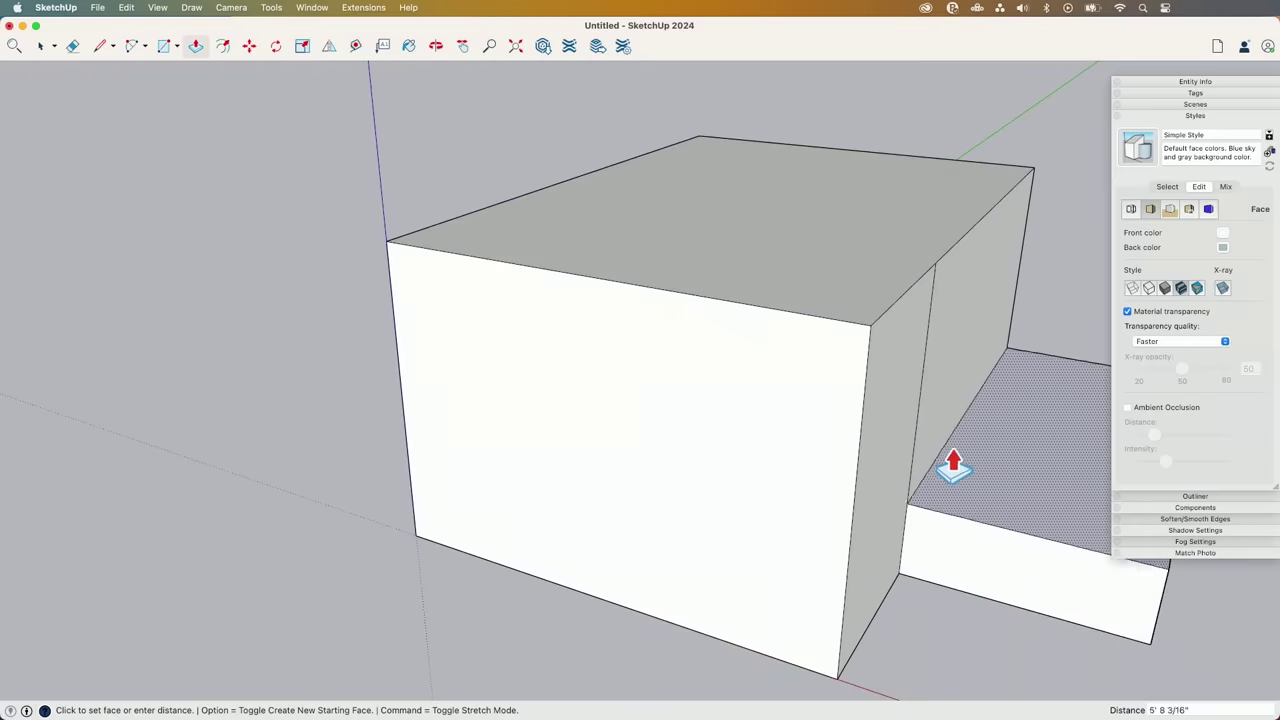
{"action": "left_click", "coordinate": [909, 380]}
{"action": "scroll", "coordinate": [251, 434], "scroll_direction": "down", "scroll_amount": 3}
{"action": "middle_click_drag", "start_coordinate": [251, 434], "coordinate": [540, 600]}
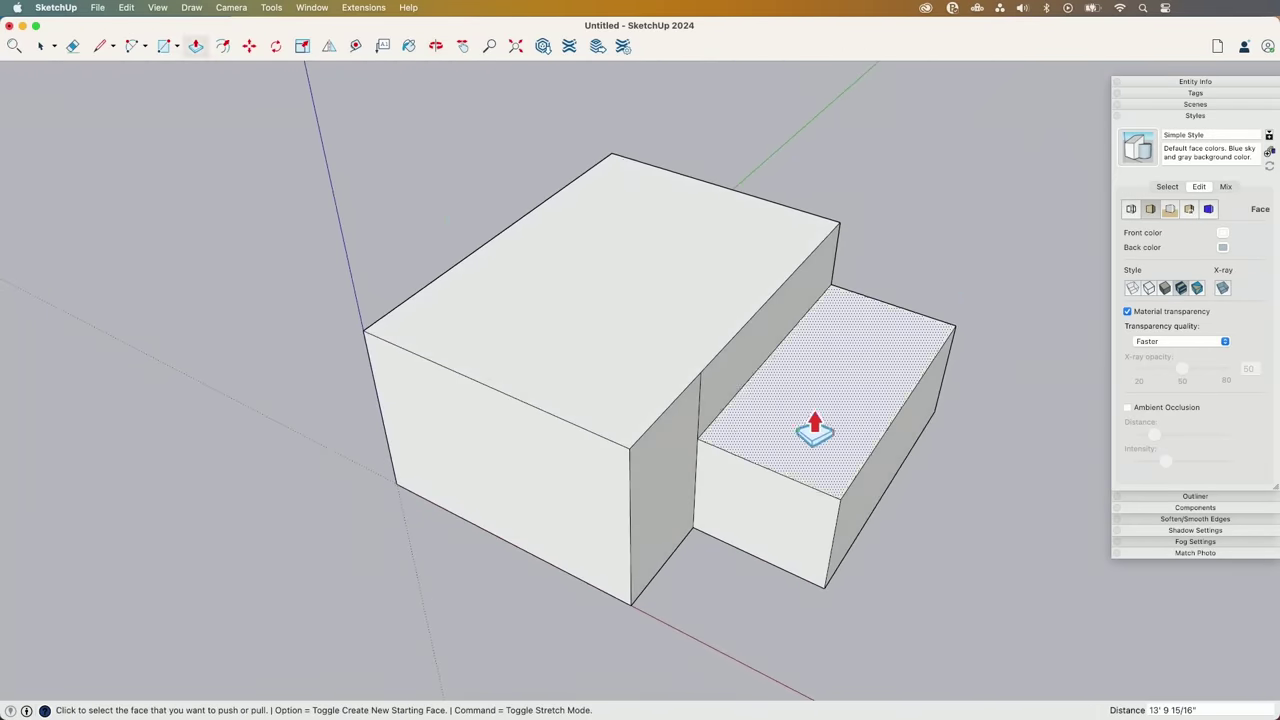
Start File > Add Location and dismiss the satisfaction survey banner.
{"action": "left_click", "coordinate": [98, 8]}
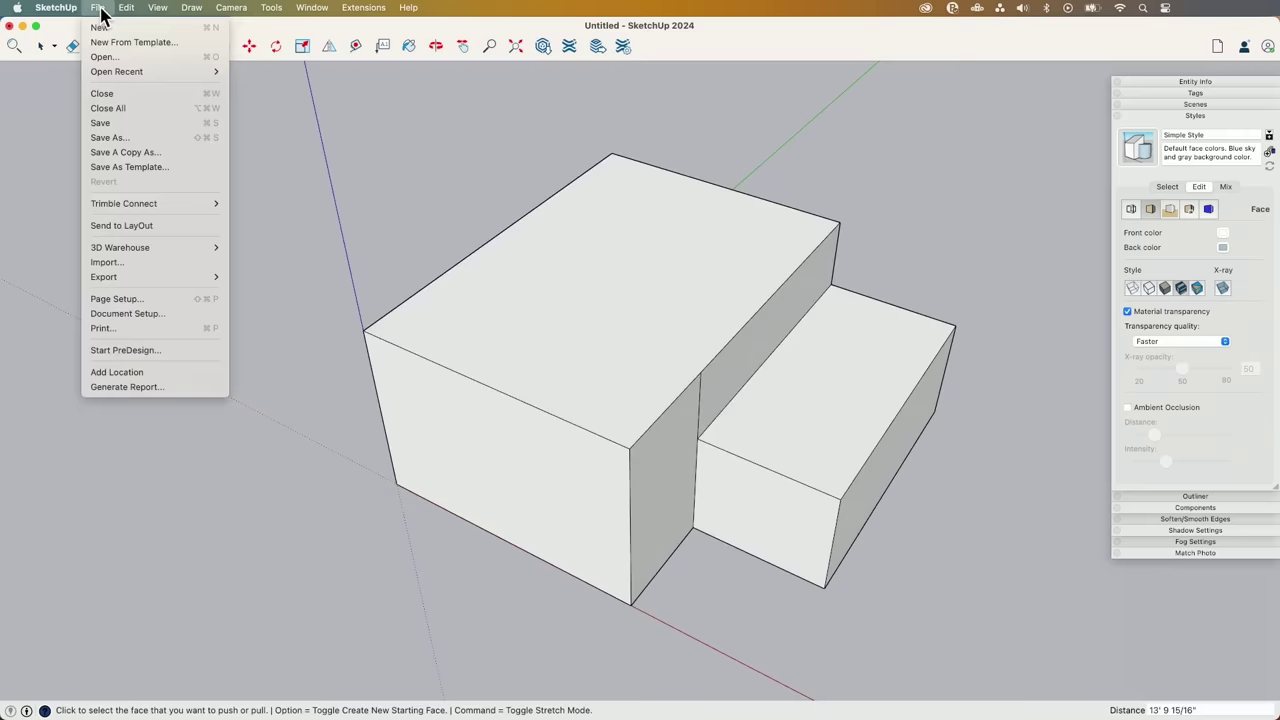
{"action": "left_click", "coordinate": [108, 372]}
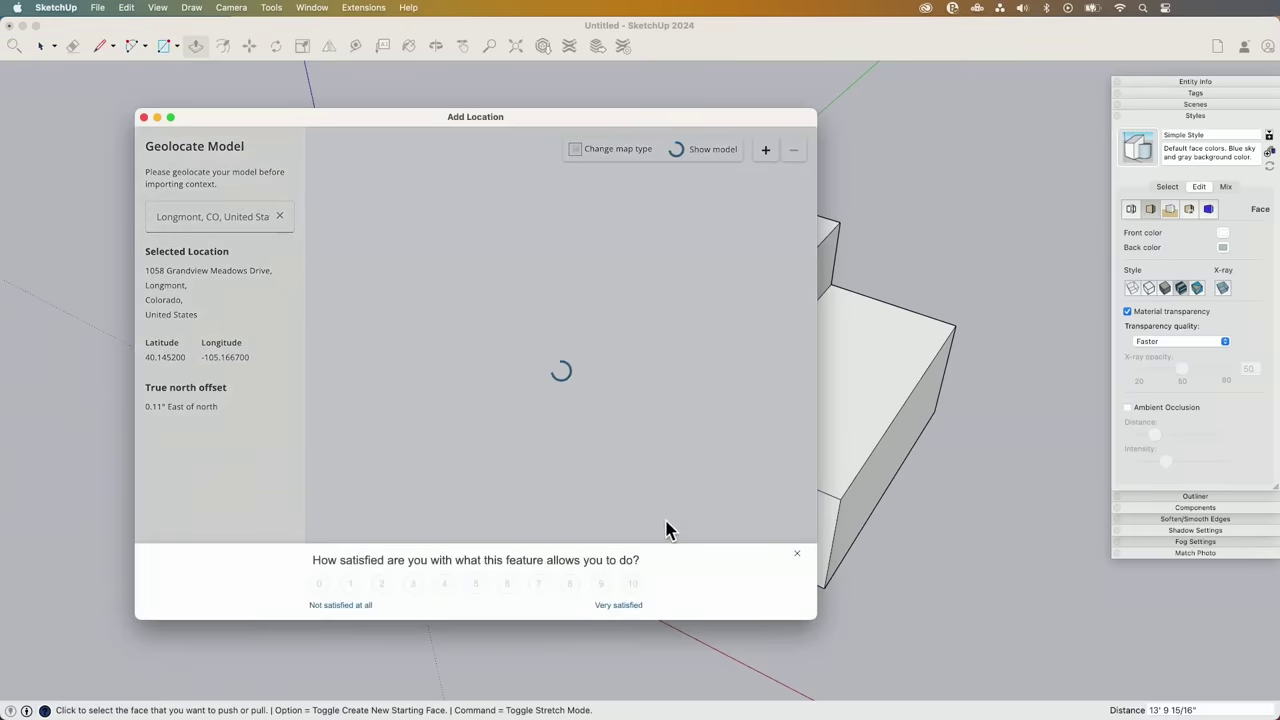
{"action": "left_click", "coordinate": [797, 553]}
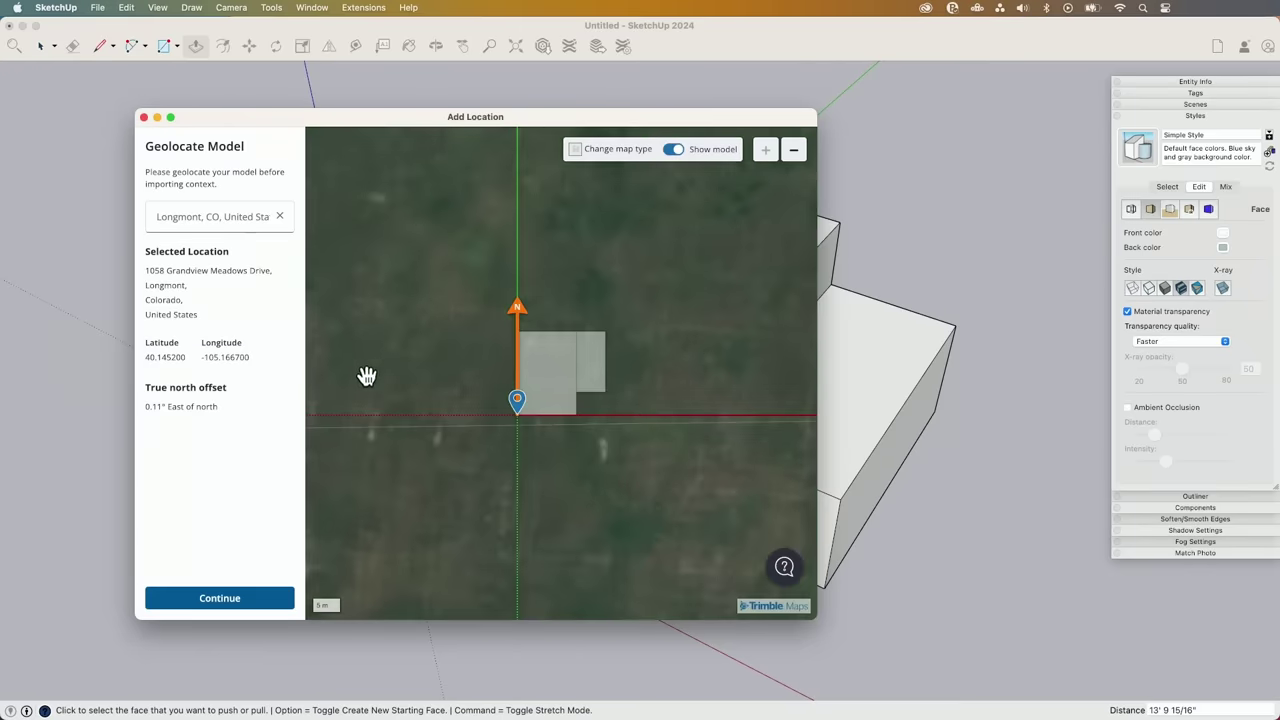
{"action": "scroll", "coordinate": [430, 405], "scroll_direction": "down", "scroll_amount": 4}
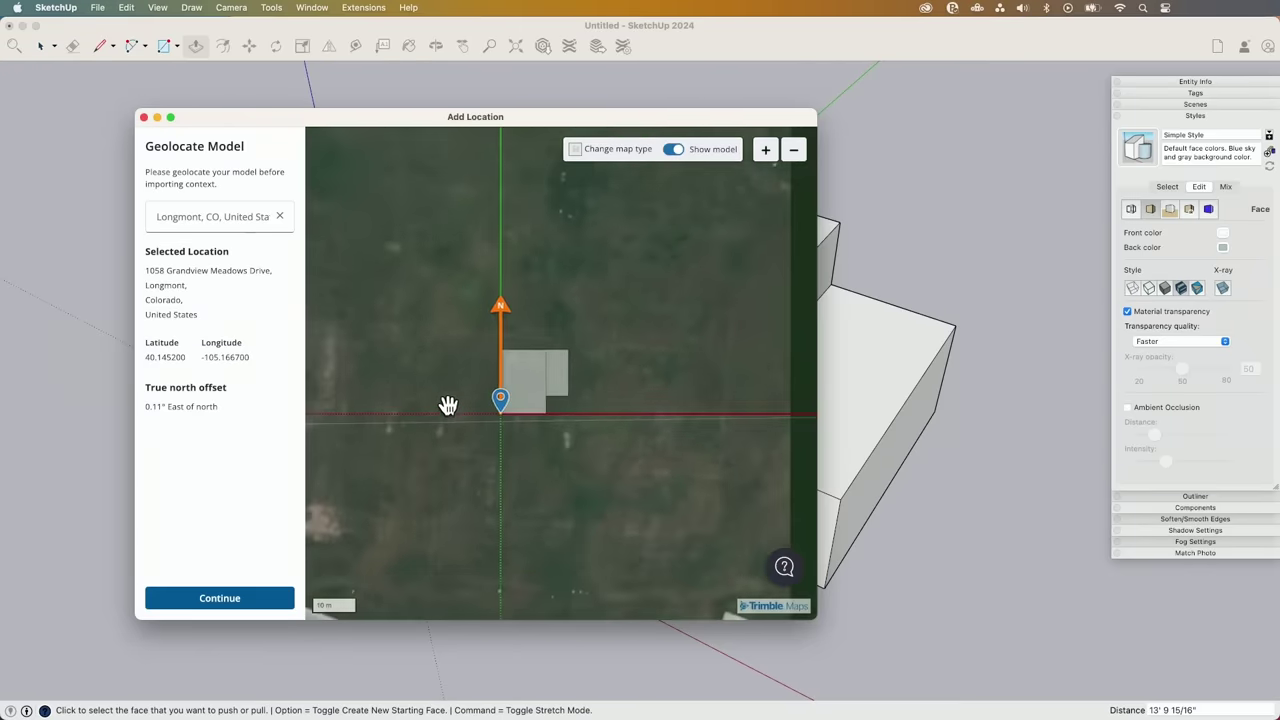
{"action": "scroll", "coordinate": [455, 398], "scroll_direction": "down", "scroll_amount": 2}
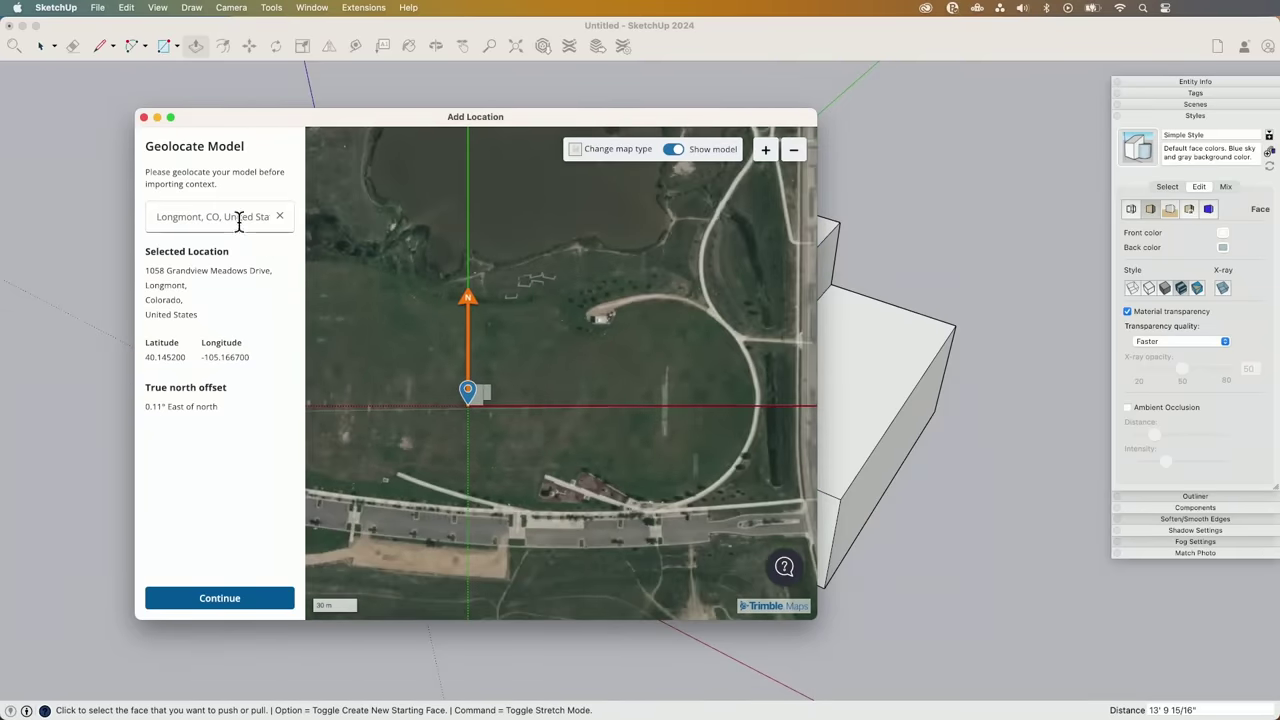
Pan and zoom the Longmont satellite map around the site, toggling the model footprint.
{"action": "left_click_drag", "start_coordinate": [533, 357], "coordinate": [606, 351]}
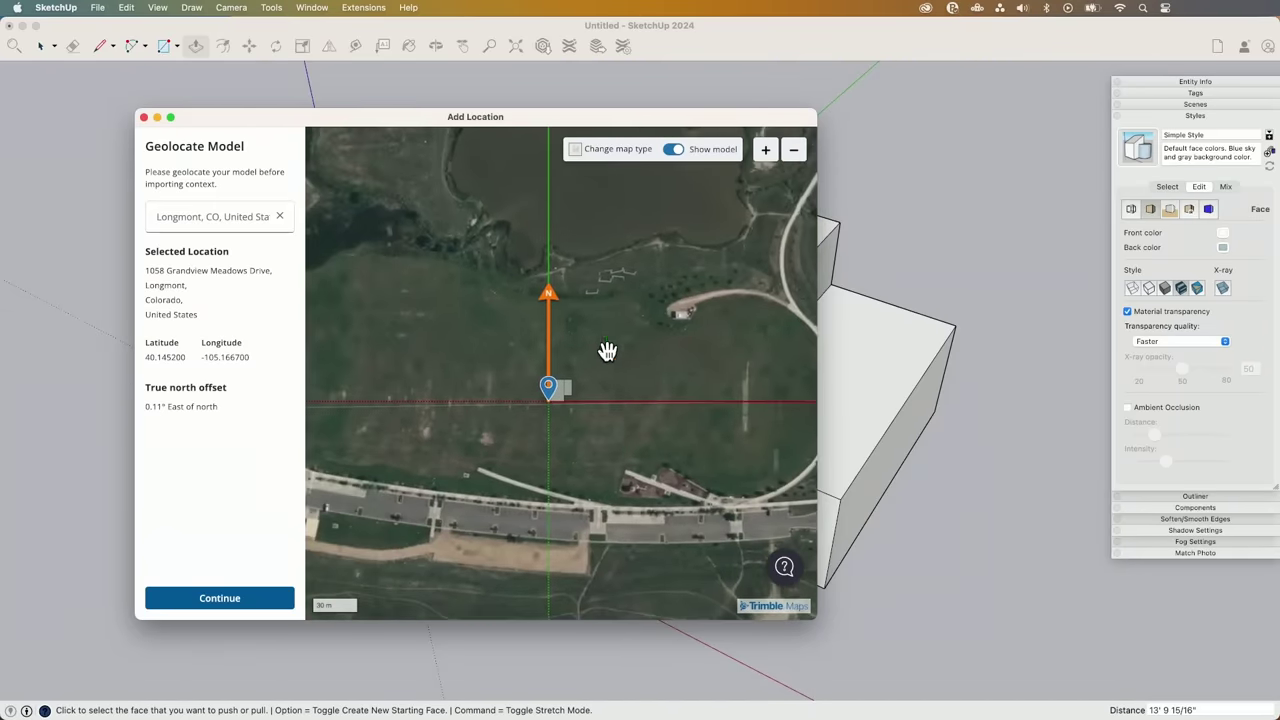
{"action": "scroll", "coordinate": [554, 391], "scroll_direction": "up", "scroll_amount": 4}
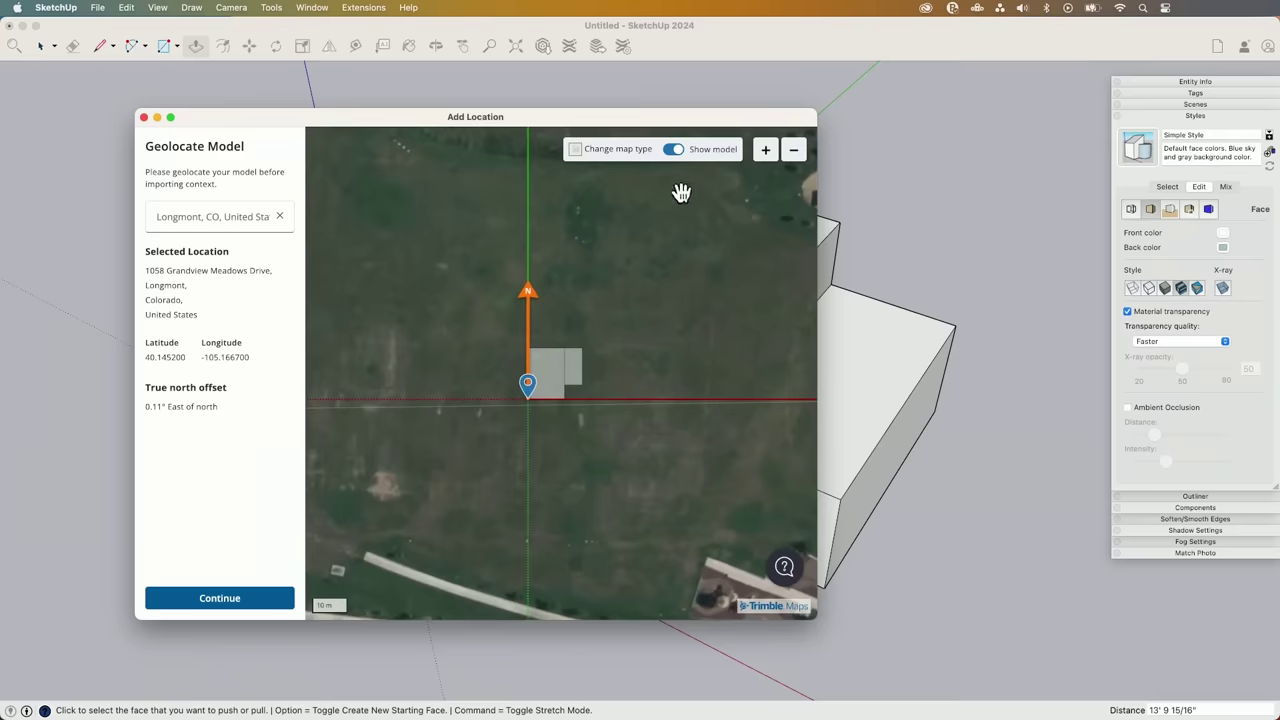
{"action": "left_click", "coordinate": [676, 151]}
{"action": "left_click", "coordinate": [676, 152]}
{"action": "left_click_drag", "start_coordinate": [668, 505], "coordinate": [496, 413]}
{"action": "scroll", "coordinate": [496, 413], "scroll_direction": "down", "scroll_amount": 5}
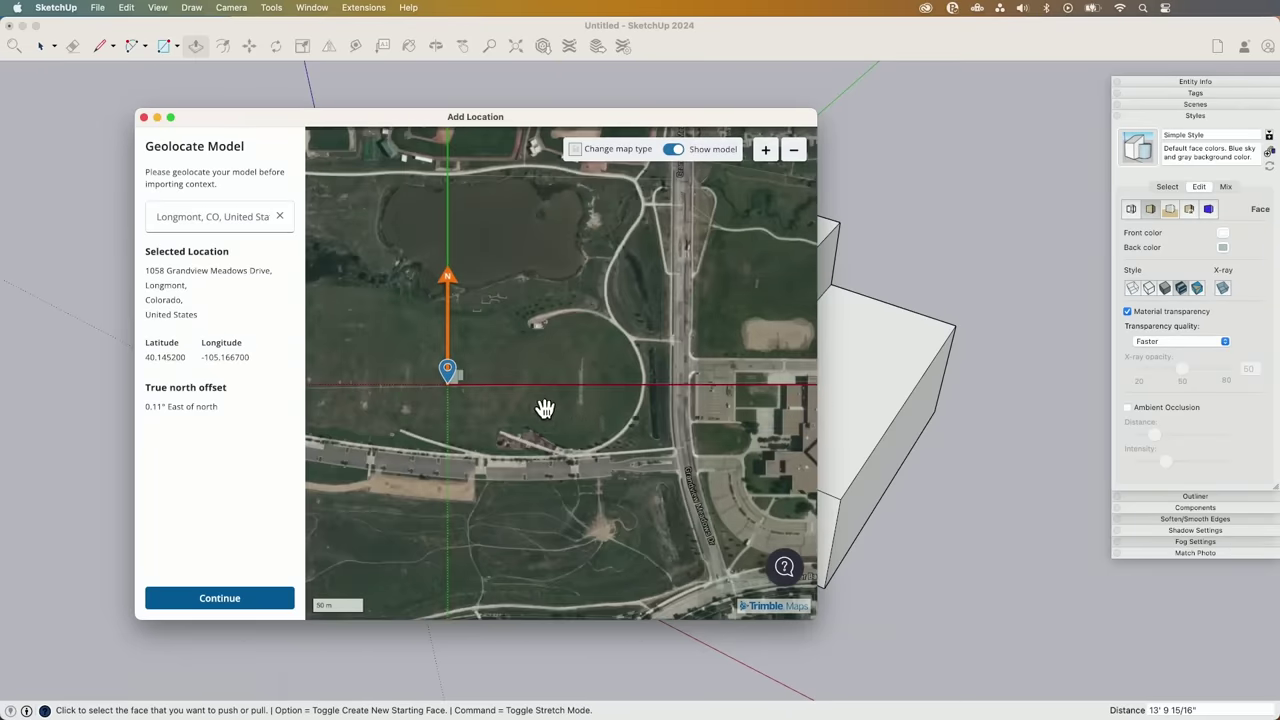
Drag the location pin to the new site by the road and confirm the location.
{"action": "left_click_drag", "start_coordinate": [443, 368], "coordinate": [496, 385]}
{"action": "left_click_drag", "start_coordinate": [647, 413], "coordinate": [443, 461]}
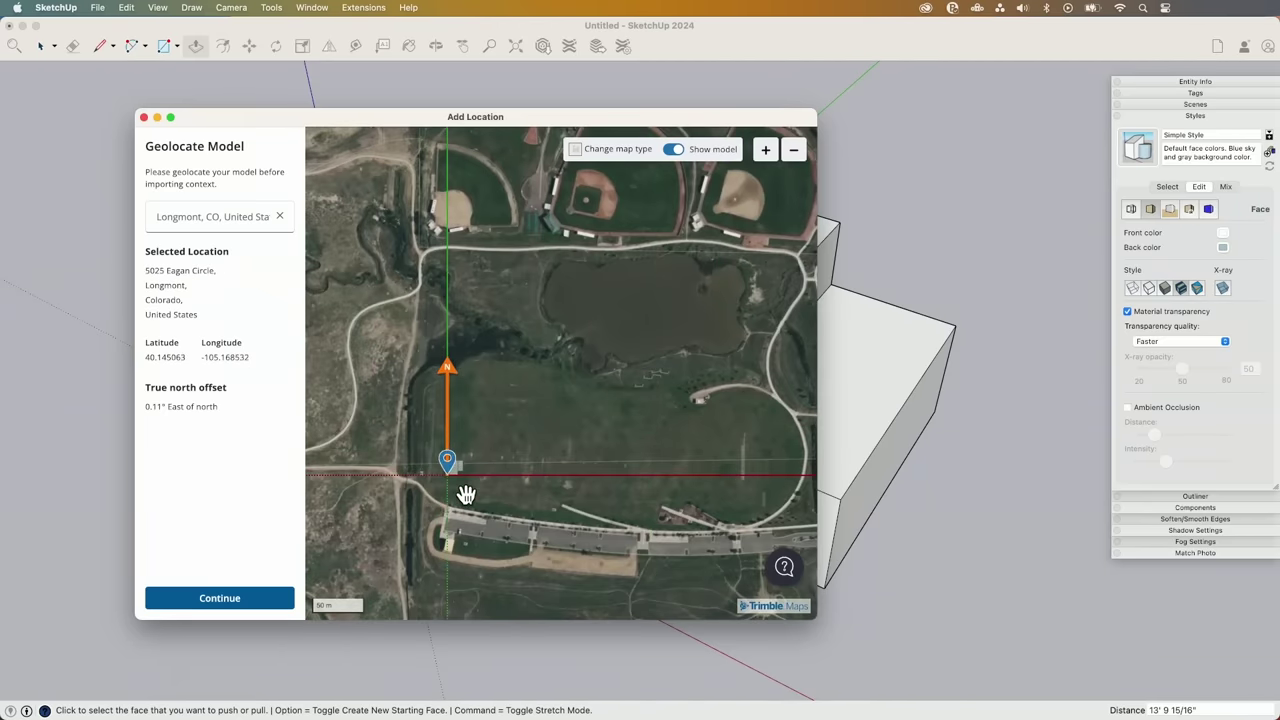
{"action": "scroll", "coordinate": [457, 491], "scroll_direction": "up", "scroll_amount": 2}
{"action": "scroll", "coordinate": [472, 458], "scroll_direction": "up", "scroll_amount": 1}
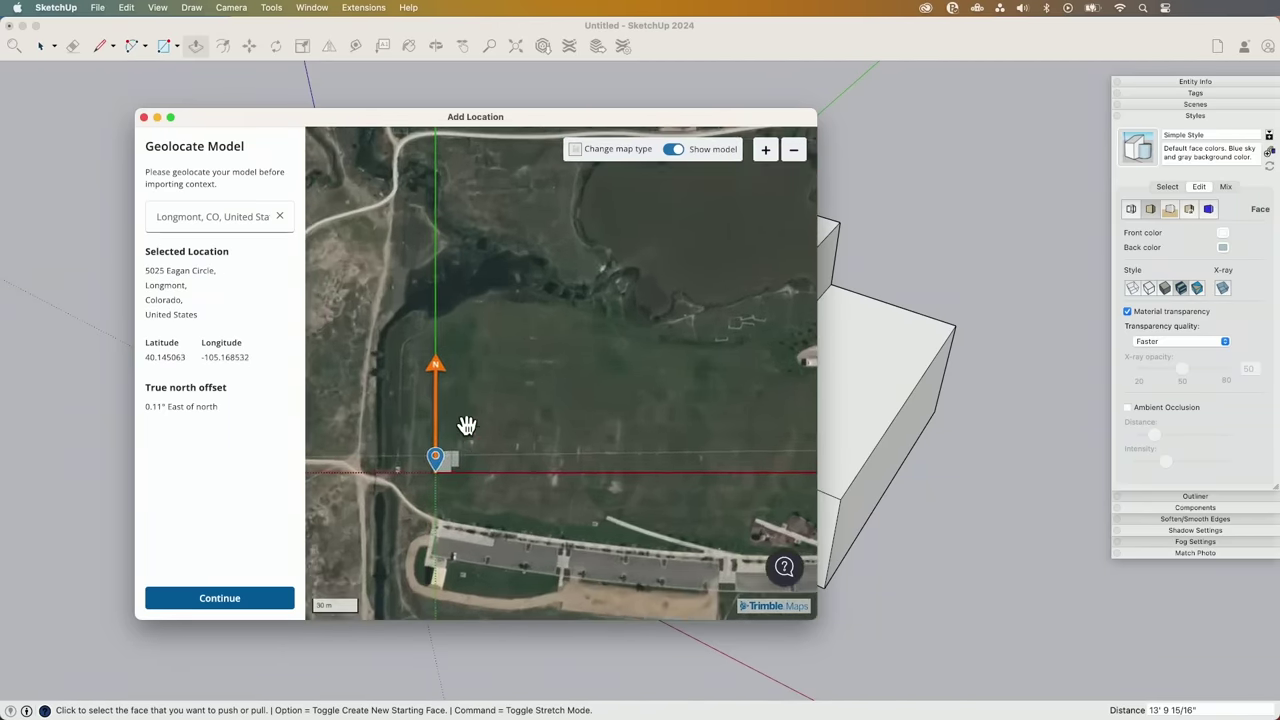
{"action": "left_click", "coordinate": [216, 598]}
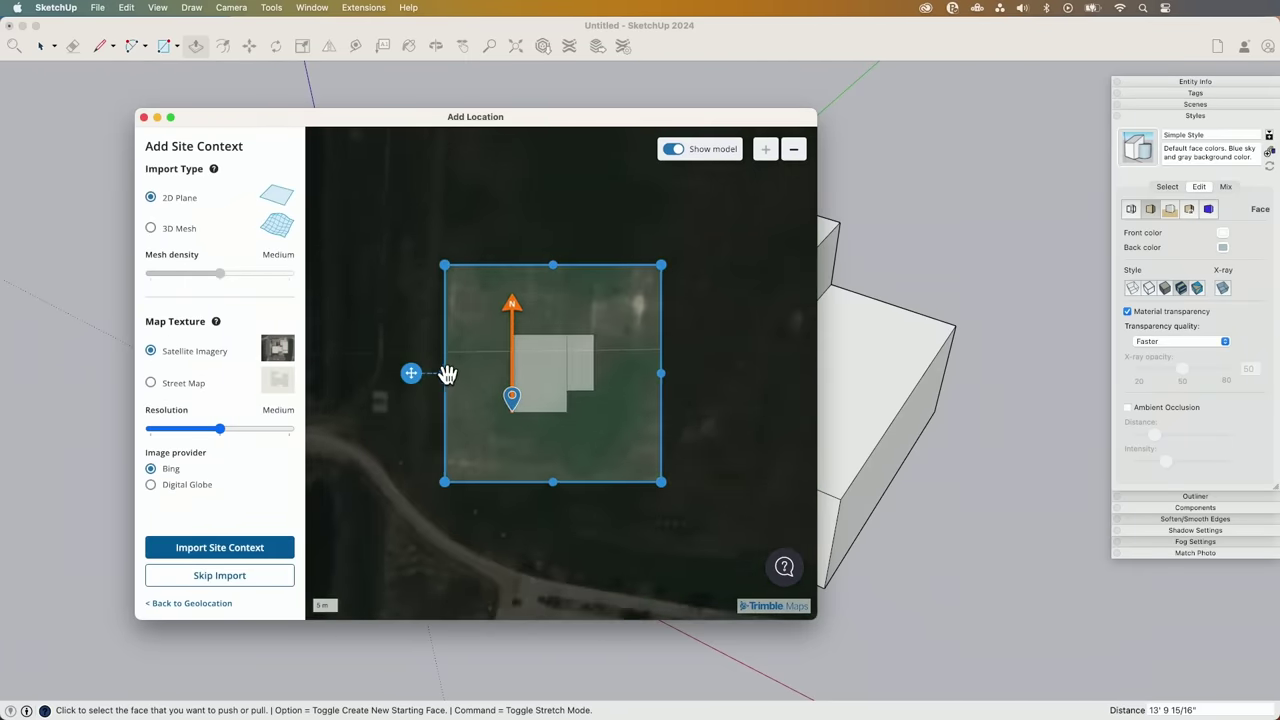
Widen the site-context box to reach the road and pond, and choose 3D Mesh import.
{"action": "scroll", "coordinate": [445, 374], "scroll_direction": "down", "scroll_amount": 3}
{"action": "left_click_drag", "start_coordinate": [598, 290], "coordinate": [776, 236]}
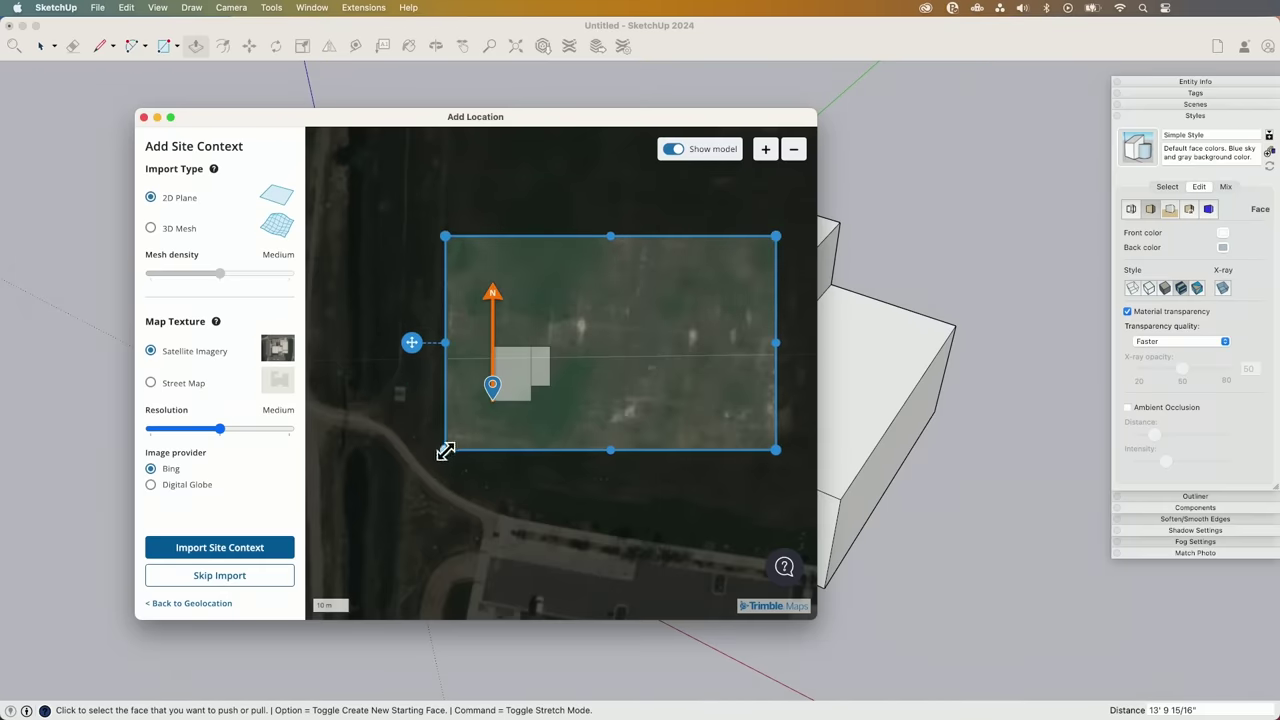
{"action": "left_click_drag", "start_coordinate": [445, 450], "coordinate": [326, 516]}
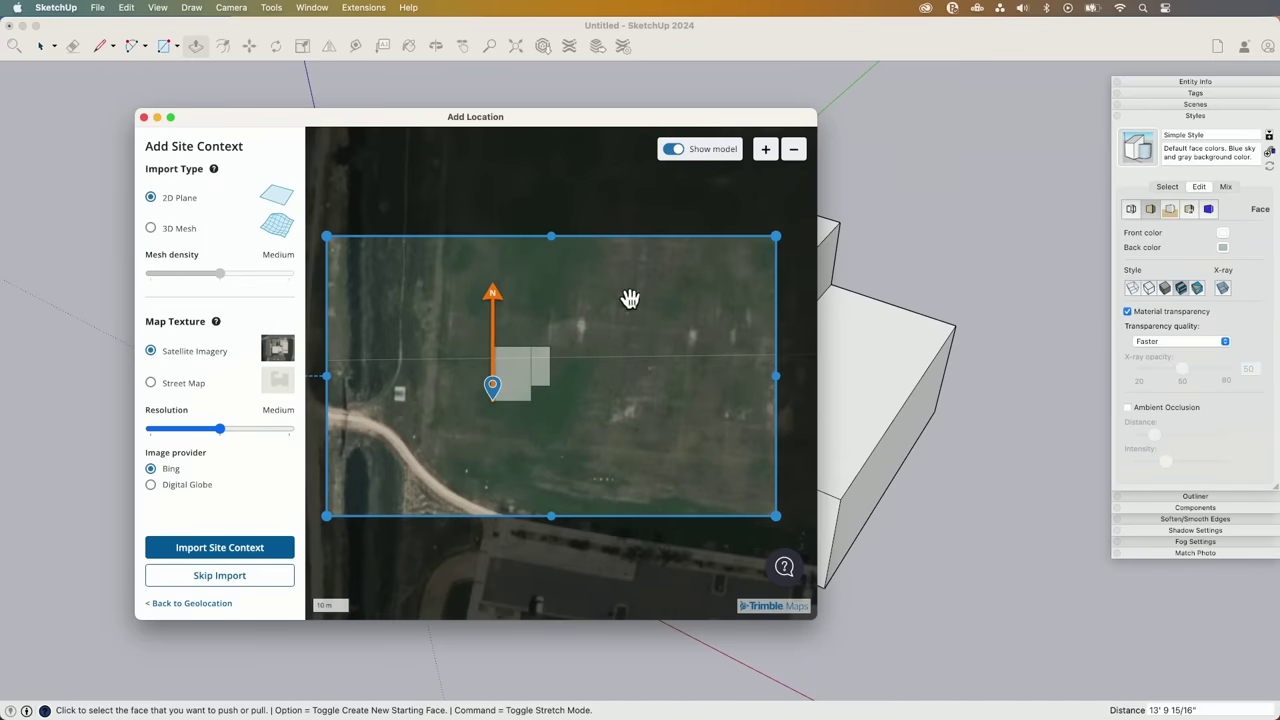
{"action": "mouse_move", "coordinate": [195, 262]}
{"action": "left_click", "coordinate": [150, 228]}
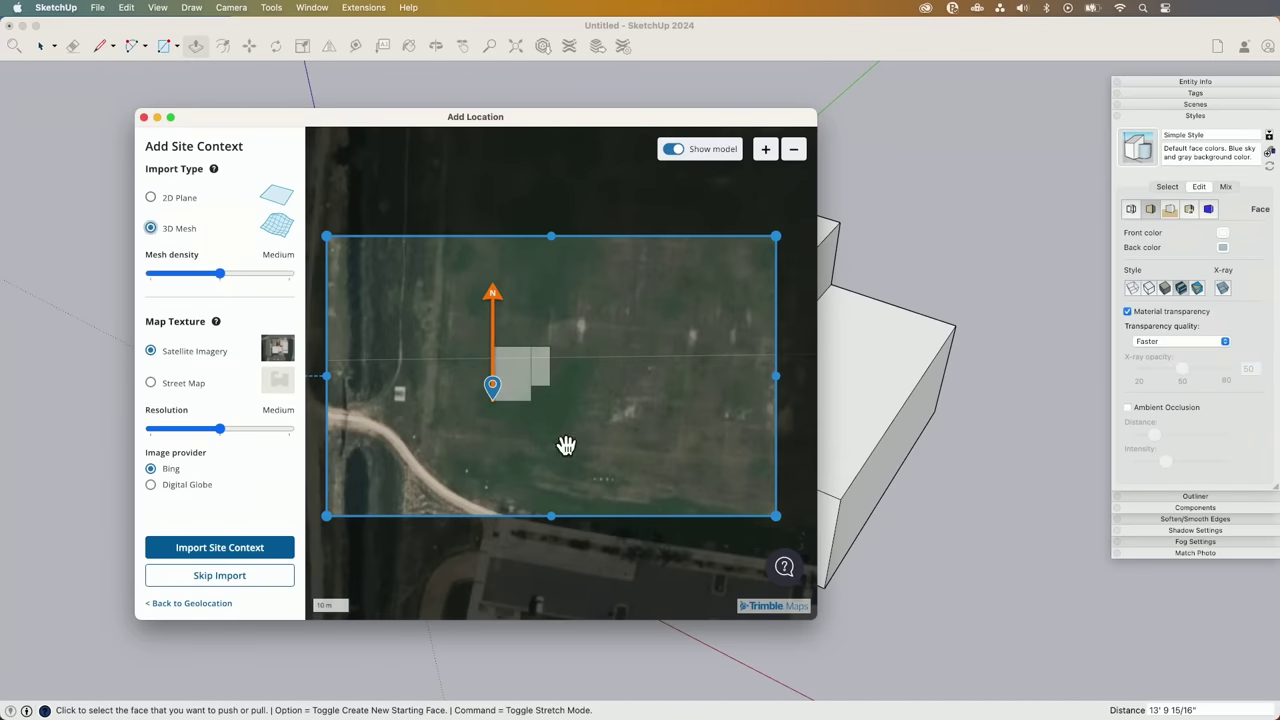
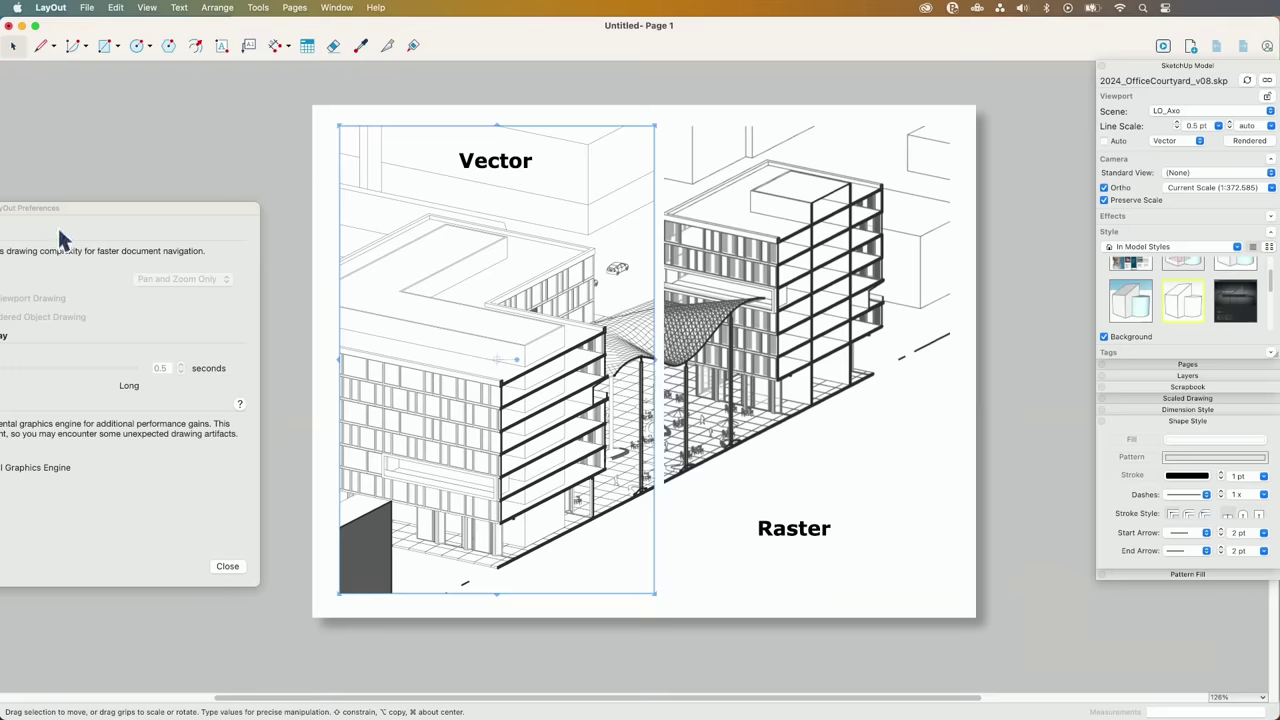
Drag the LayOut Preferences window fully onto the screen beside the Vector and Raster page.
{"action": "left_click_drag", "start_coordinate": [78, 207], "coordinate": [417, 140]}
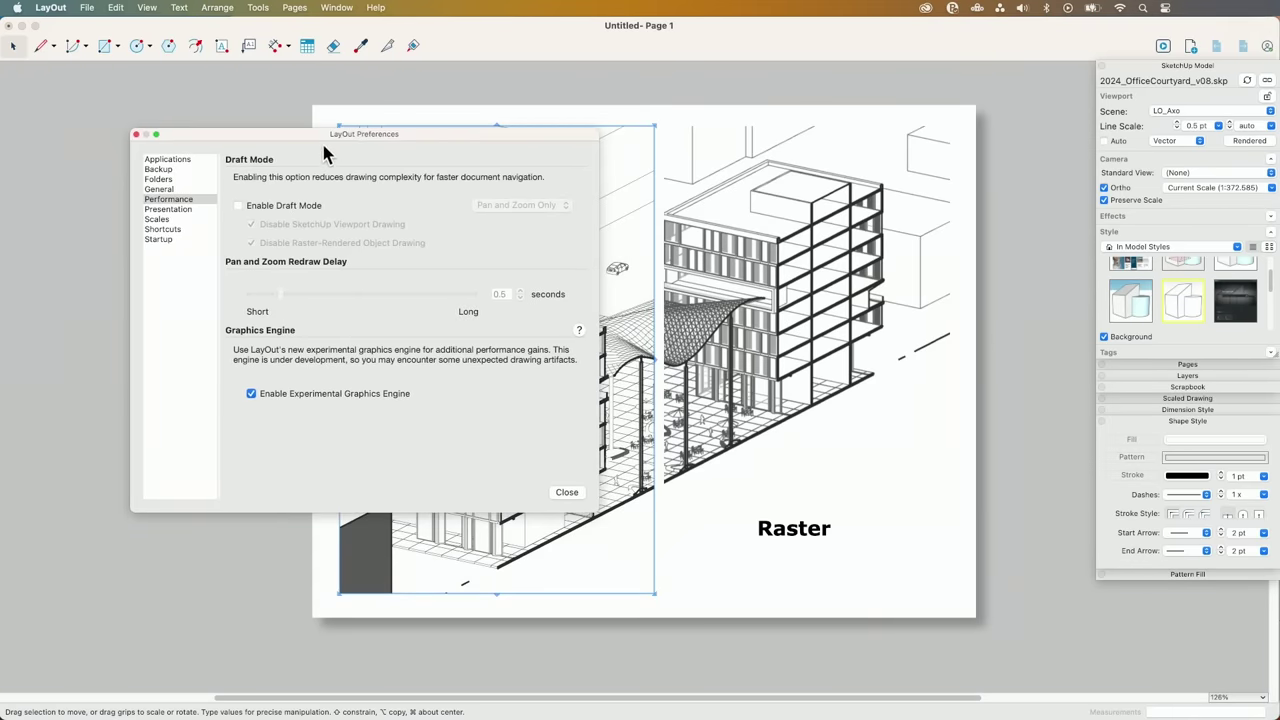
{"action": "left_click", "coordinate": [178, 200]}
{"action": "left_click", "coordinate": [237, 205]}
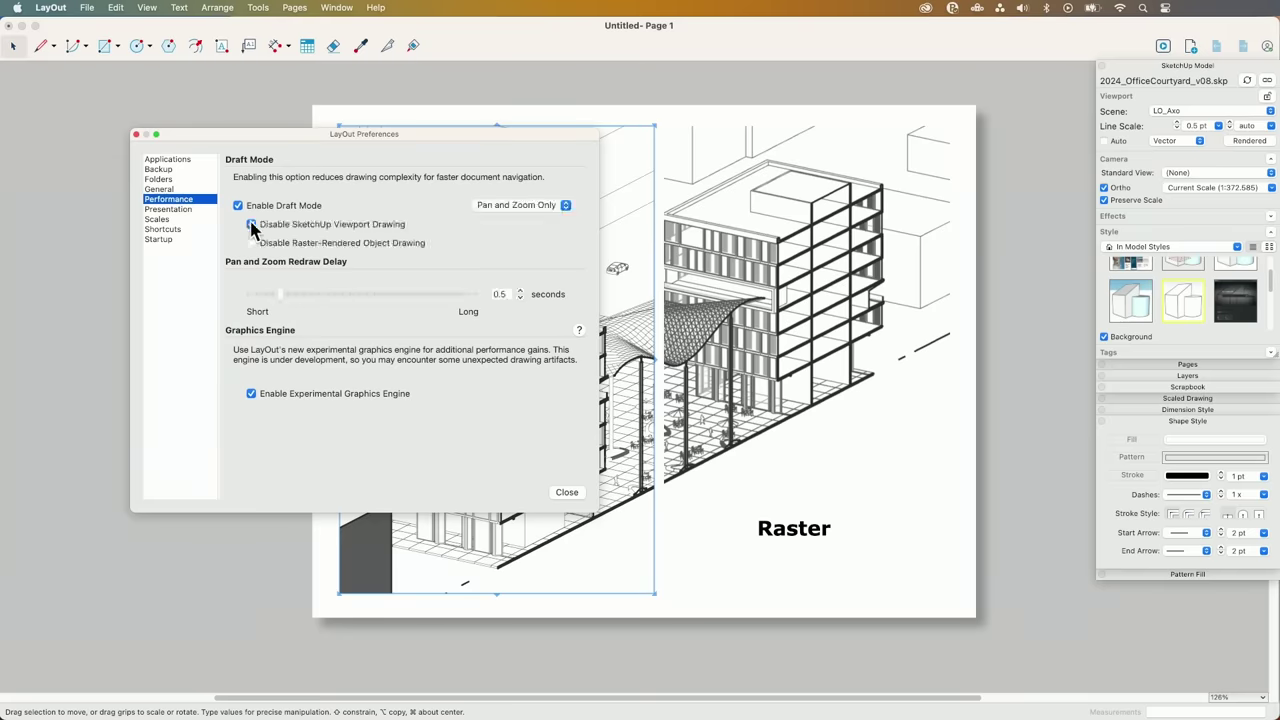
{"action": "left_click", "coordinate": [251, 225]}
{"action": "left_click_drag", "start_coordinate": [415, 141], "coordinate": [173, 193]}
{"action": "left_click", "coordinate": [72, 236]}
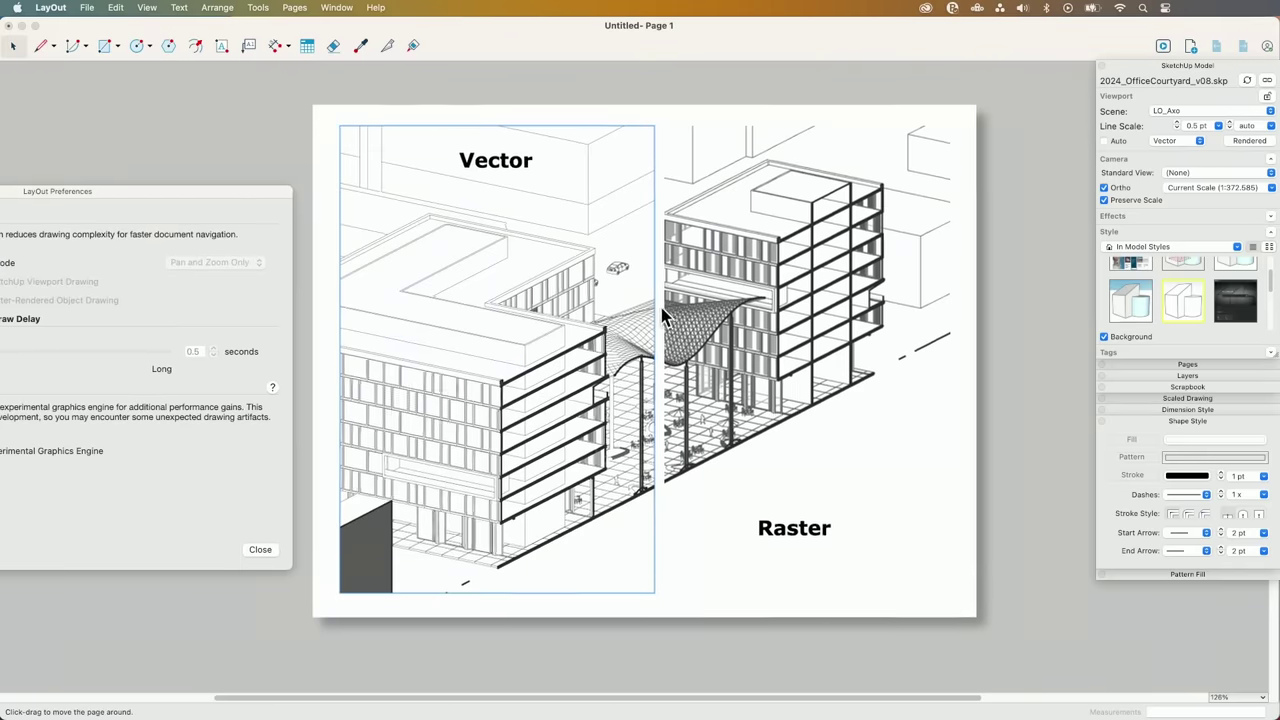
{"action": "middle_click_drag", "start_coordinate": [766, 330], "coordinate": [678, 305]}
{"action": "left_click", "coordinate": [1023, 300]}
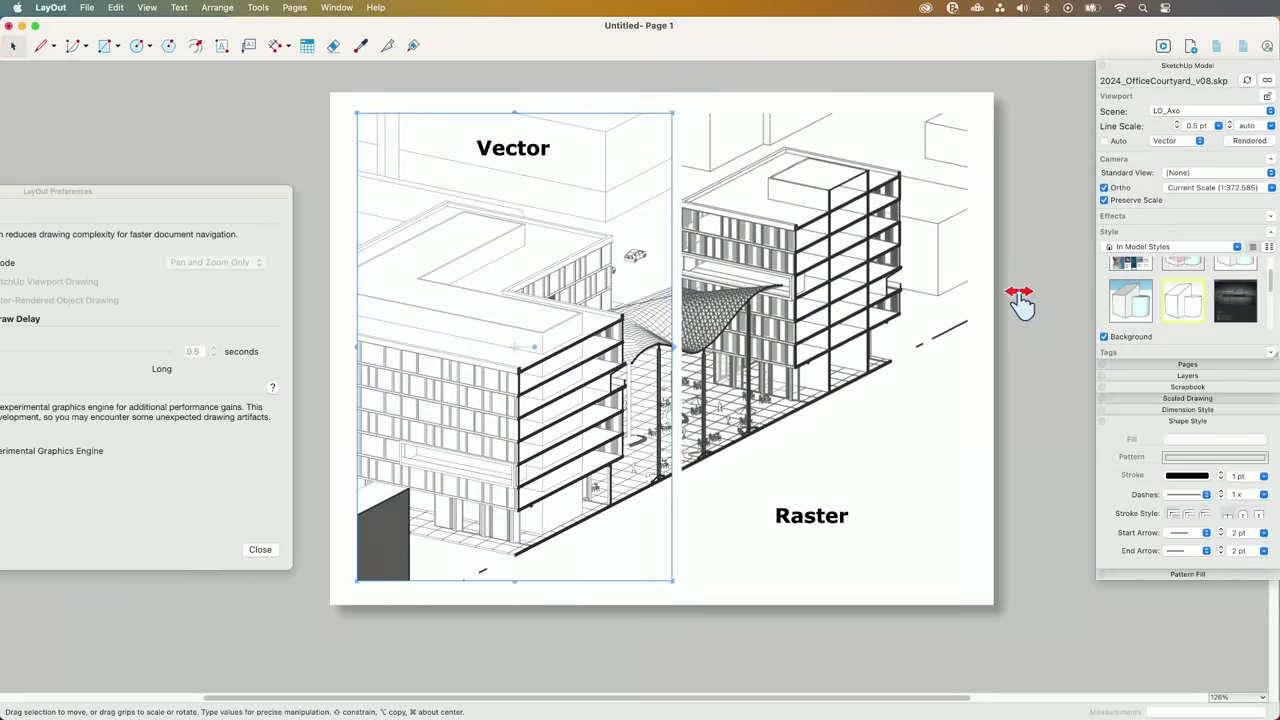
{"action": "left_click", "coordinate": [651, 309]}
{"action": "left_click", "coordinate": [280, 131]}
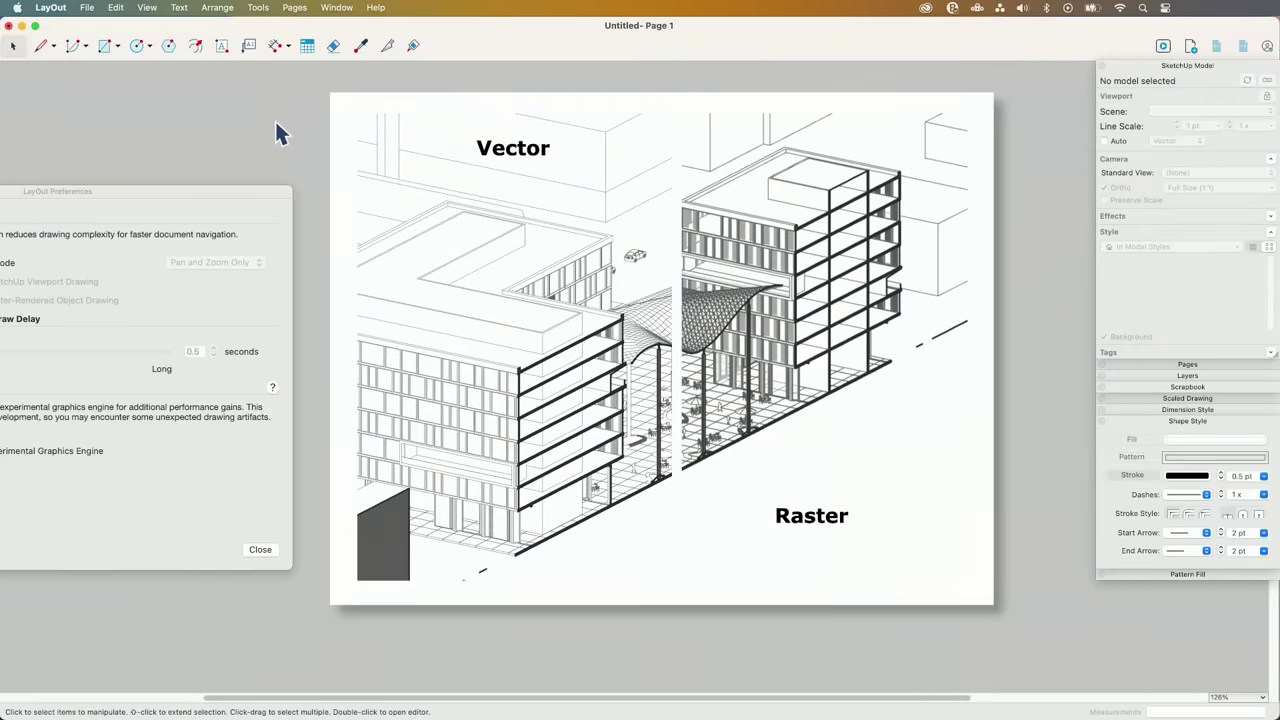
{"action": "mouse_move", "coordinate": [686, 250]}
{"action": "middle_mouse_down"}
{"action": "mouse_move", "coordinate": [512, 255]}
{"action": "mouse_move", "coordinate": [791, 277]}
{"action": "mouse_move", "coordinate": [663, 234]}
{"action": "mouse_move", "coordinate": [686, 269]}
{"action": "middle_mouse_up"}
{"action": "scroll", "coordinate": [663, 234], "scroll_direction": "up", "scroll_amount": 5}
{"action": "scroll", "coordinate": [634, 366], "scroll_direction": "up", "scroll_amount": 15}
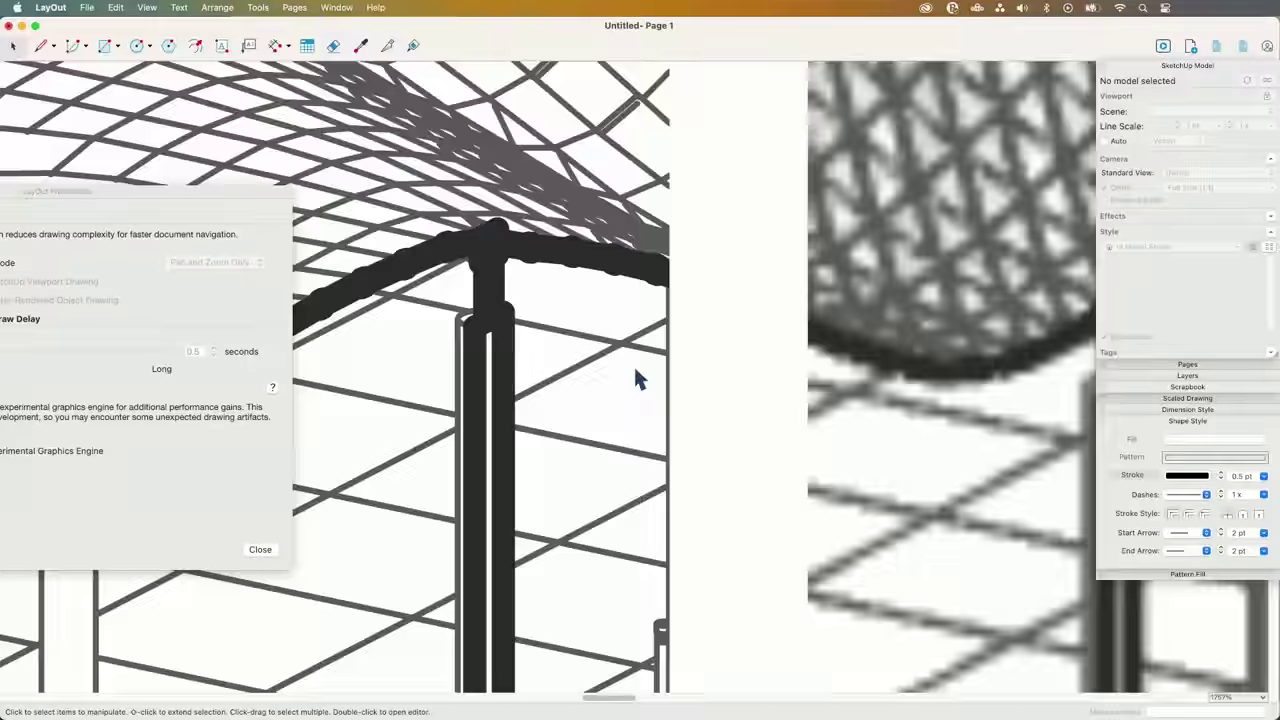
{"action": "scroll", "coordinate": [638, 372], "scroll_direction": "down", "scroll_amount": 15}
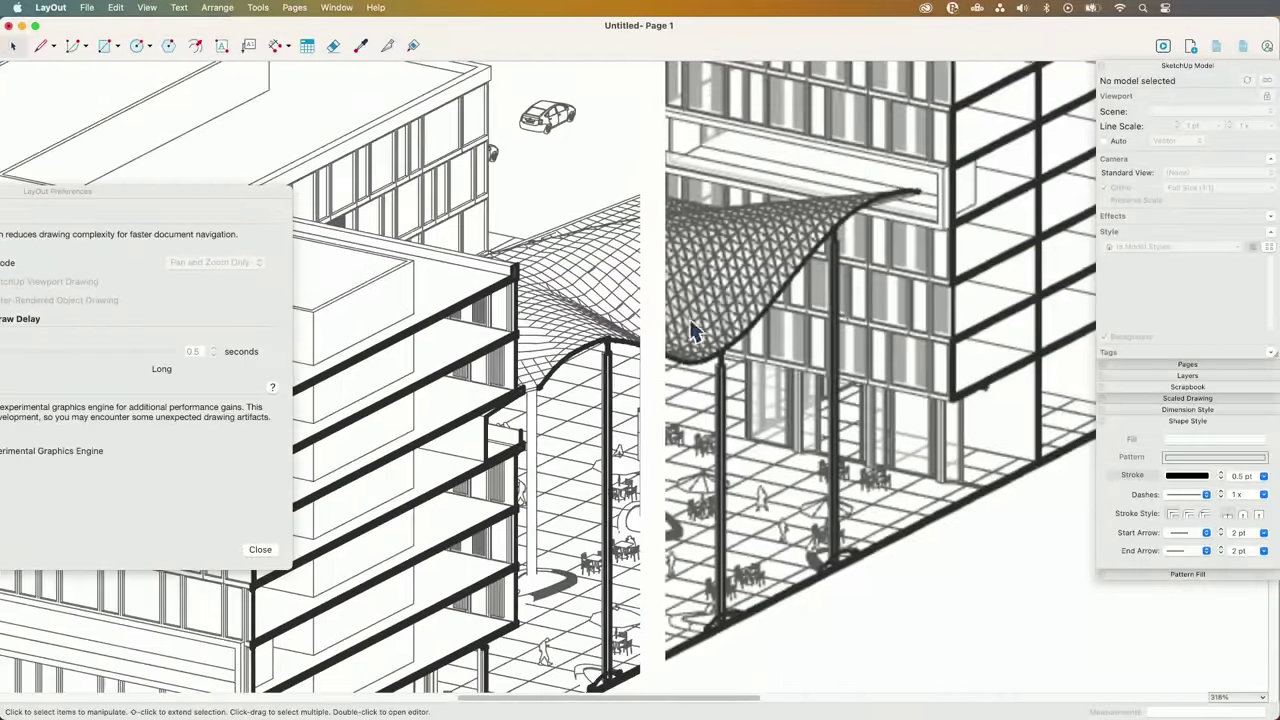
{"action": "scroll", "coordinate": [617, 615], "scroll_direction": "up", "scroll_amount": 7}
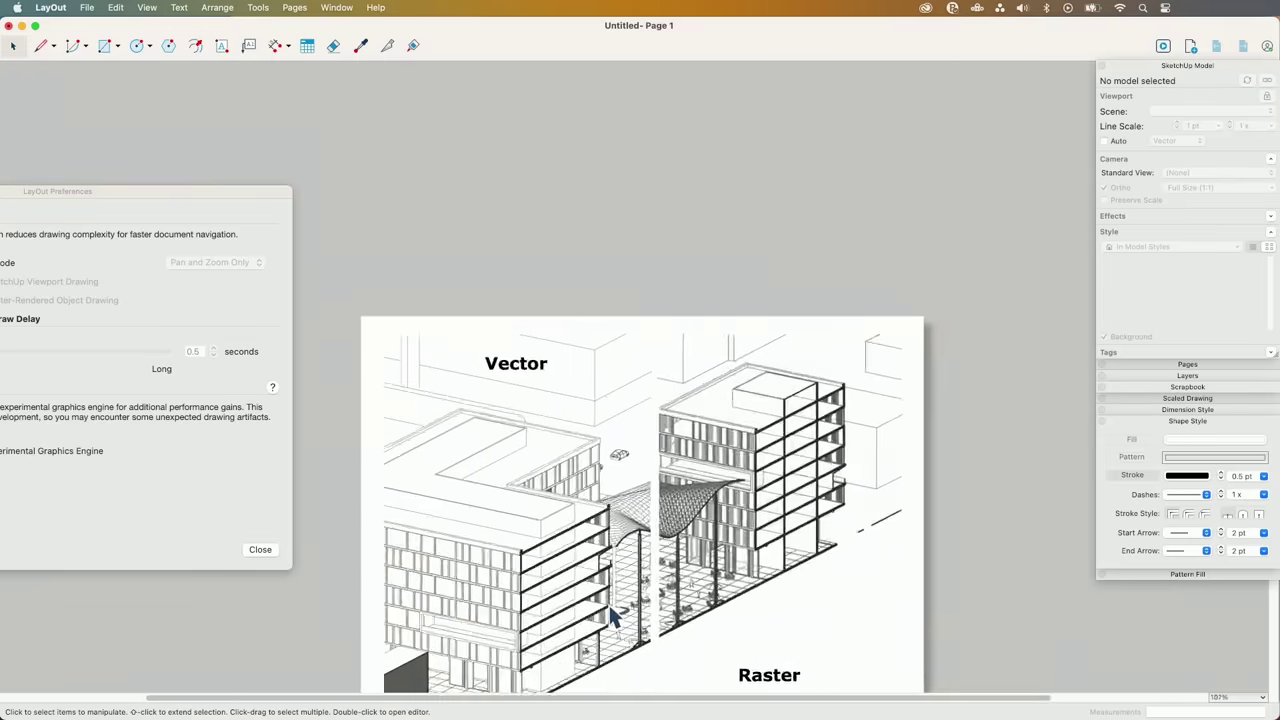
{"action": "middle_click_drag", "start_coordinate": [735, 563], "coordinate": [712, 457]}
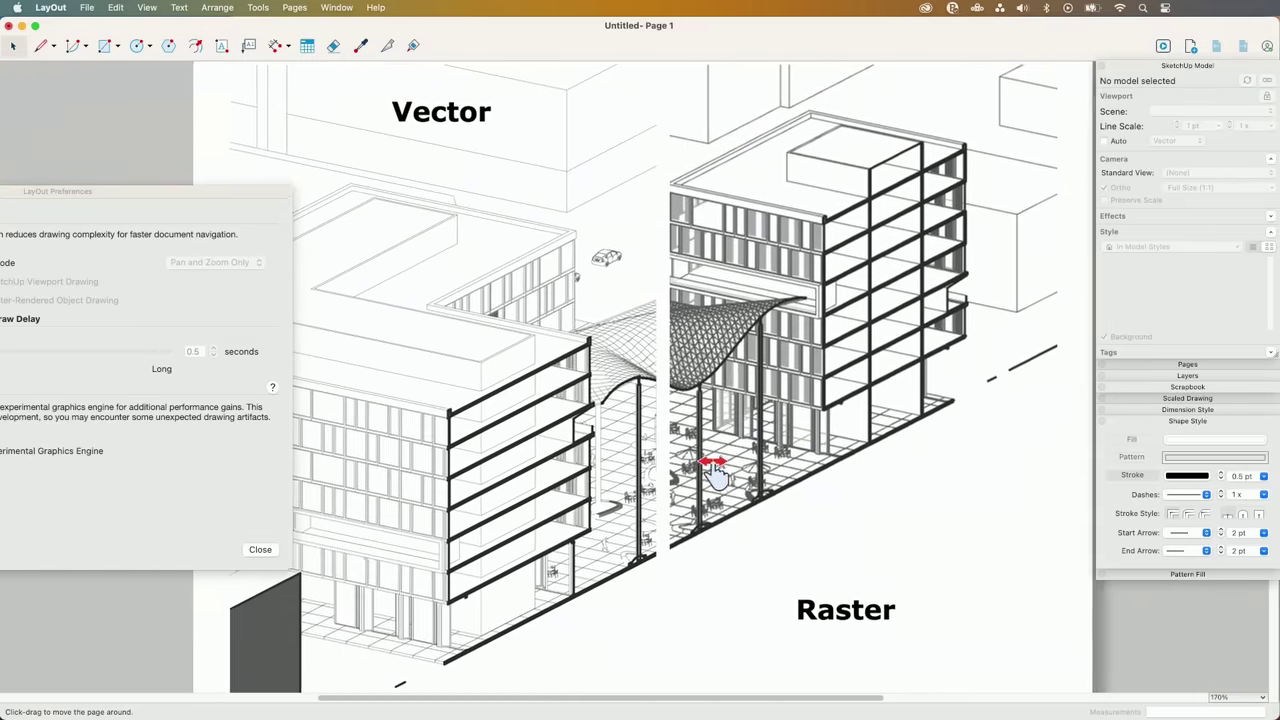
{"action": "scroll", "coordinate": [620, 330], "scroll_direction": "down", "scroll_amount": 2}
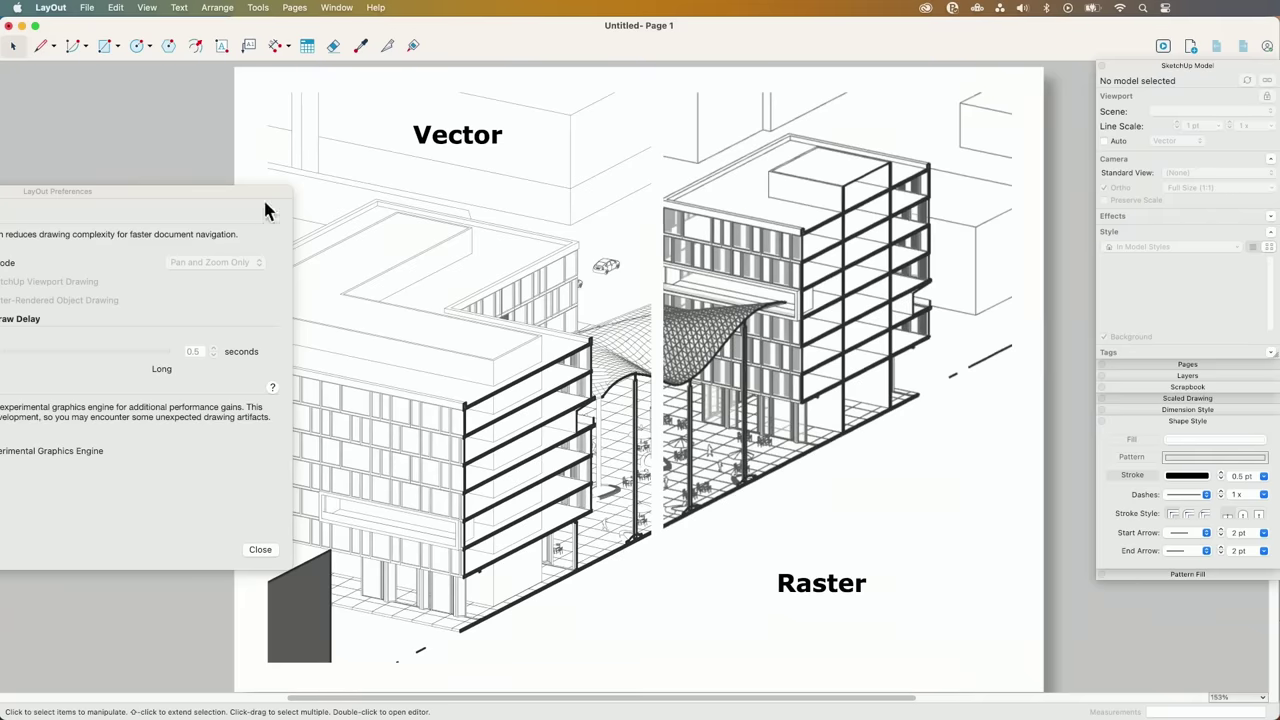
{"action": "left_click_drag", "start_coordinate": [231, 188], "coordinate": [370, 185]}
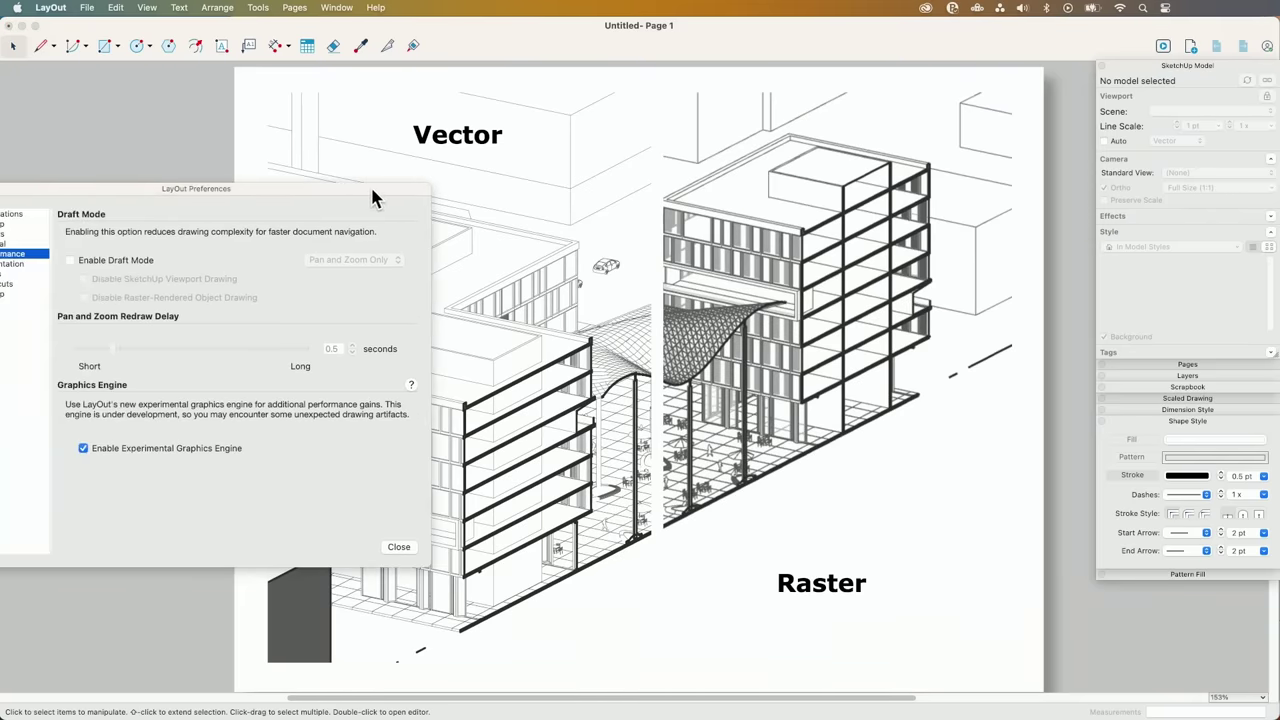
Enable Draft Mode limited to Pan and Zoom Only, then move the Preferences window aside.
{"action": "left_click", "coordinate": [70, 261]}
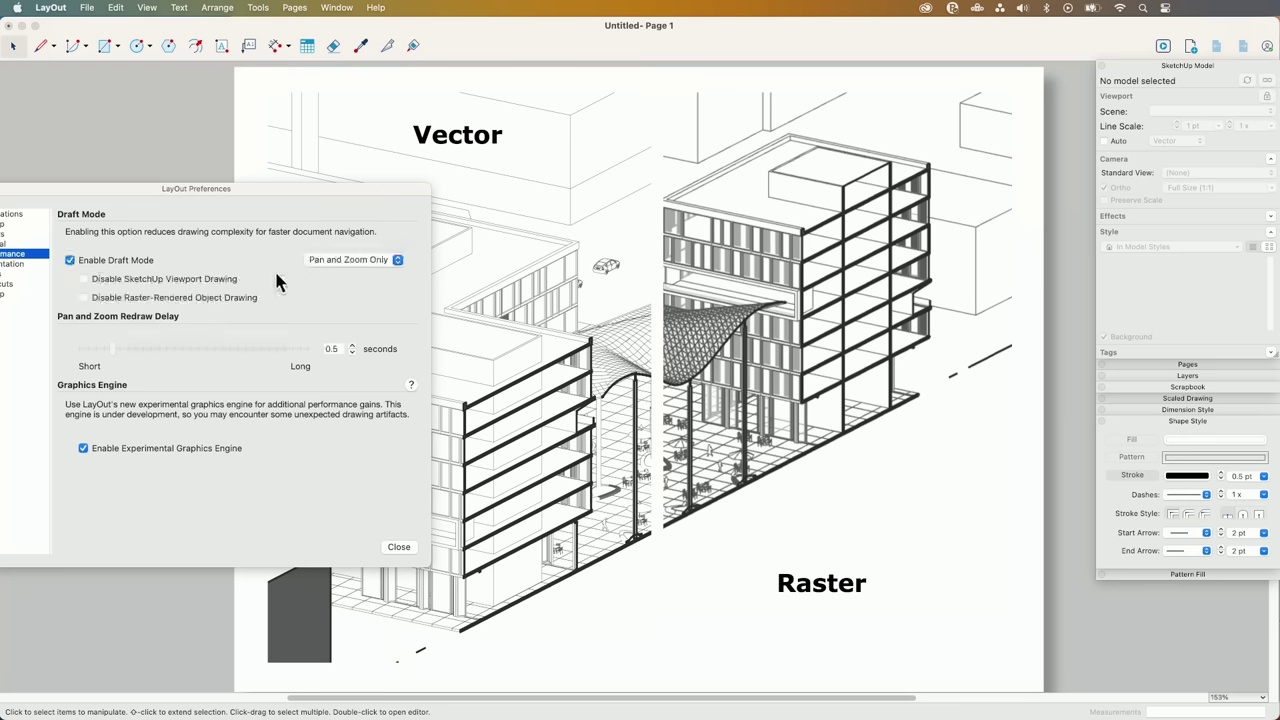
{"action": "left_click", "coordinate": [361, 262]}
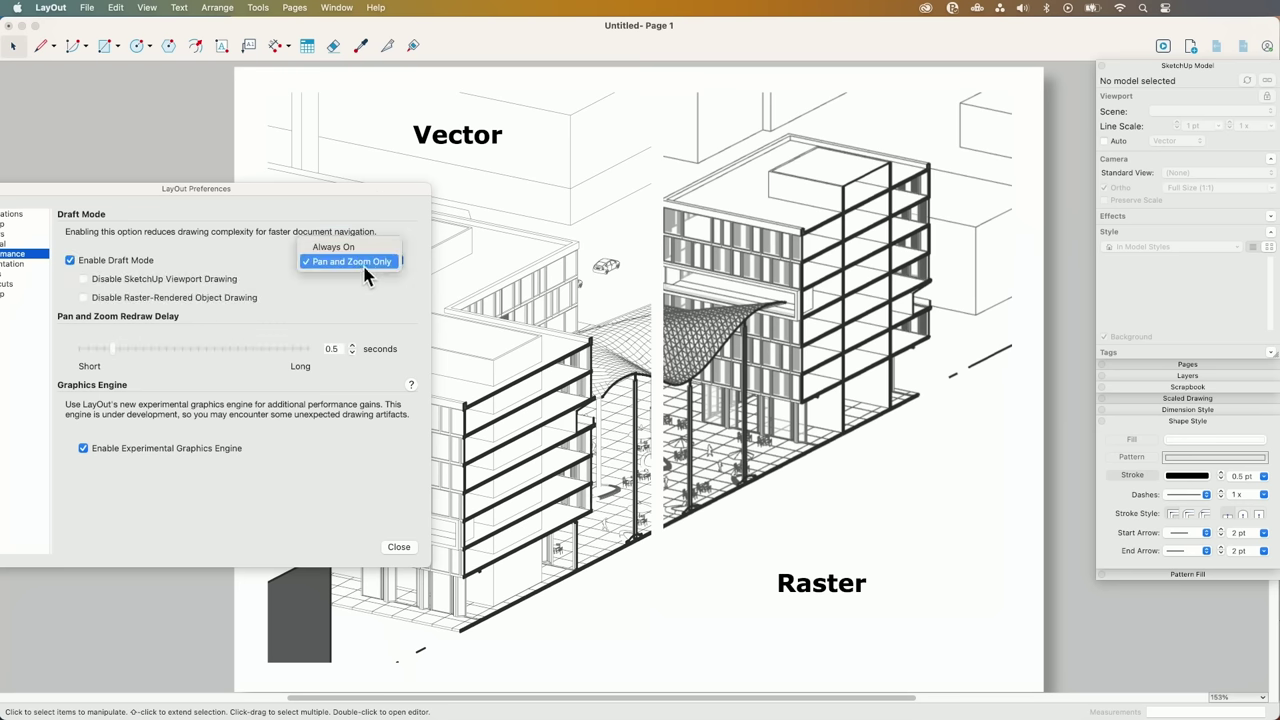
{"action": "left_click", "coordinate": [362, 262]}
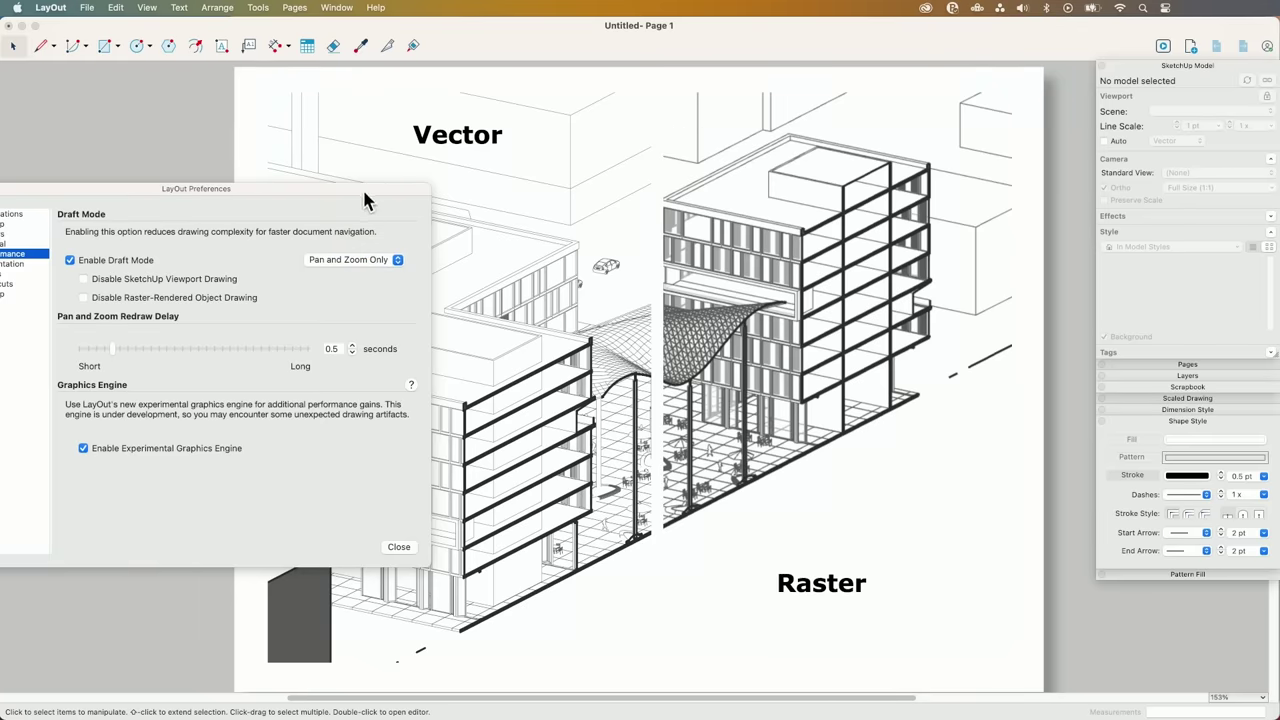
{"action": "left_click_drag", "start_coordinate": [364, 193], "coordinate": [157, 210]}
Zoom into the viewports and pan from the enlarged Vector drawing over to the Raster side.
{"action": "scroll", "coordinate": [750, 305], "scroll_direction": "down", "scroll_amount": 3}
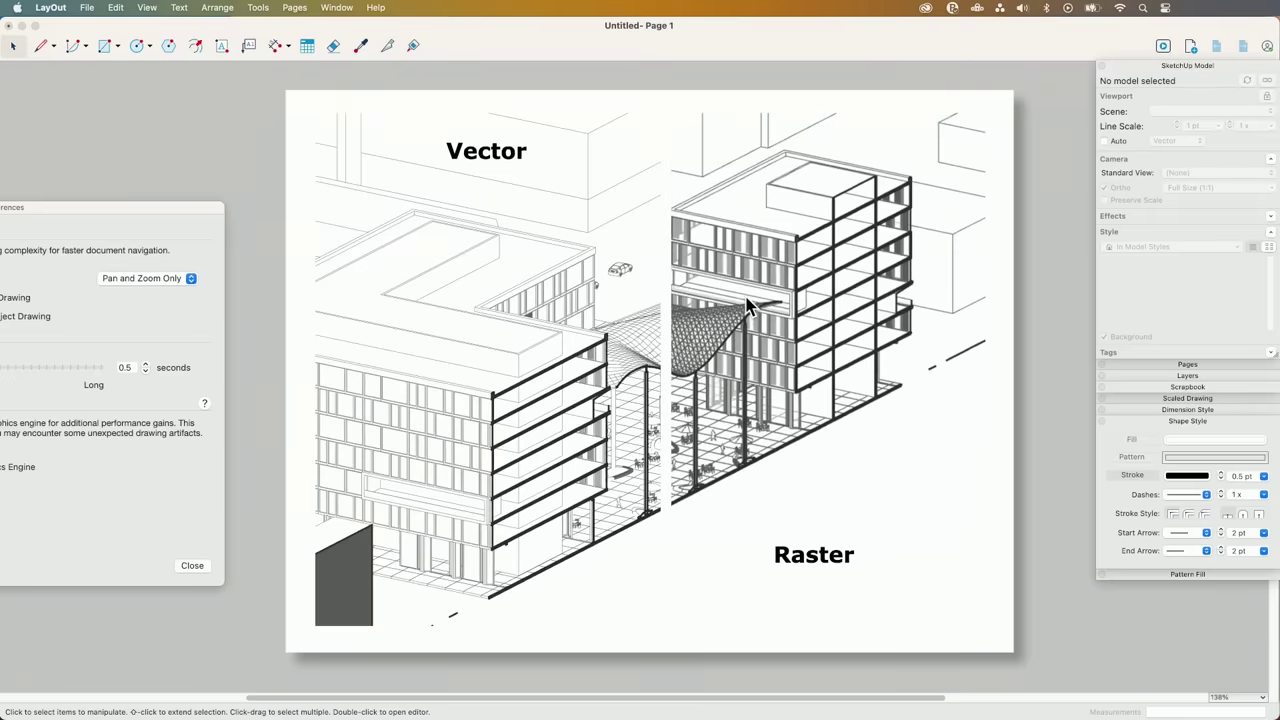
{"action": "scroll", "coordinate": [750, 305], "scroll_direction": "up", "scroll_amount": 3}
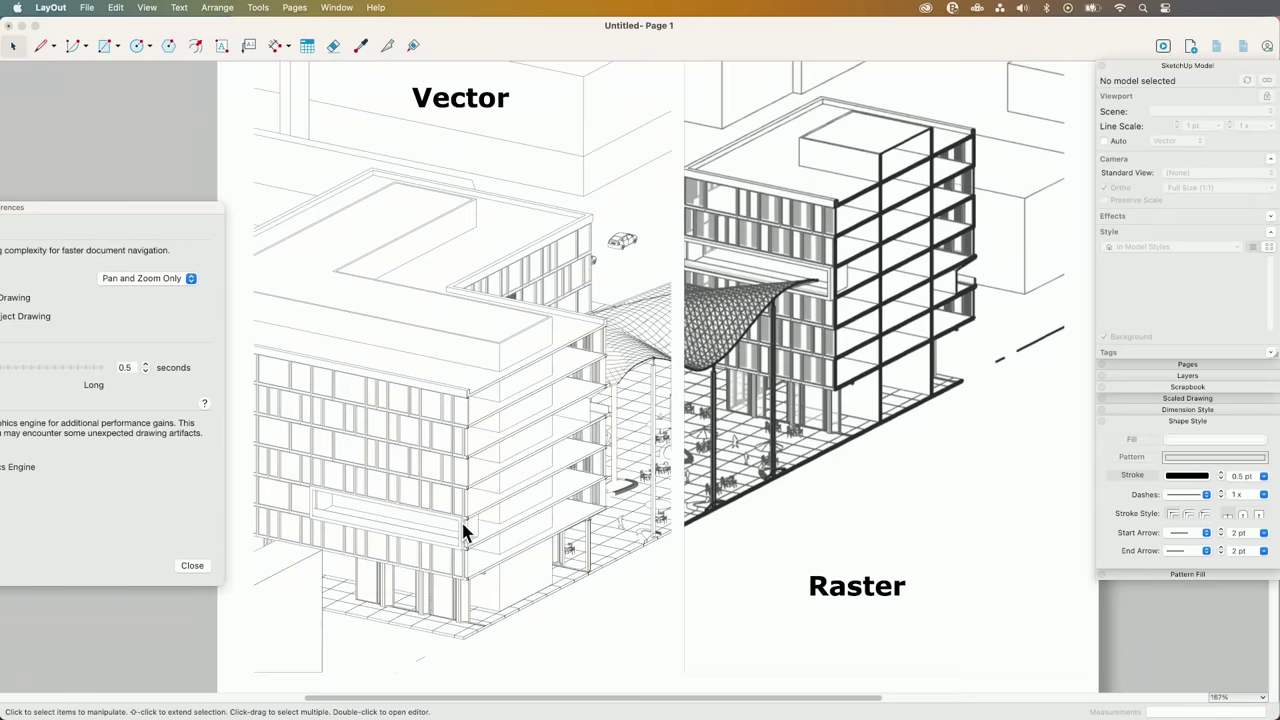
{"action": "scroll", "coordinate": [464, 533], "scroll_direction": "up", "scroll_amount": 5}
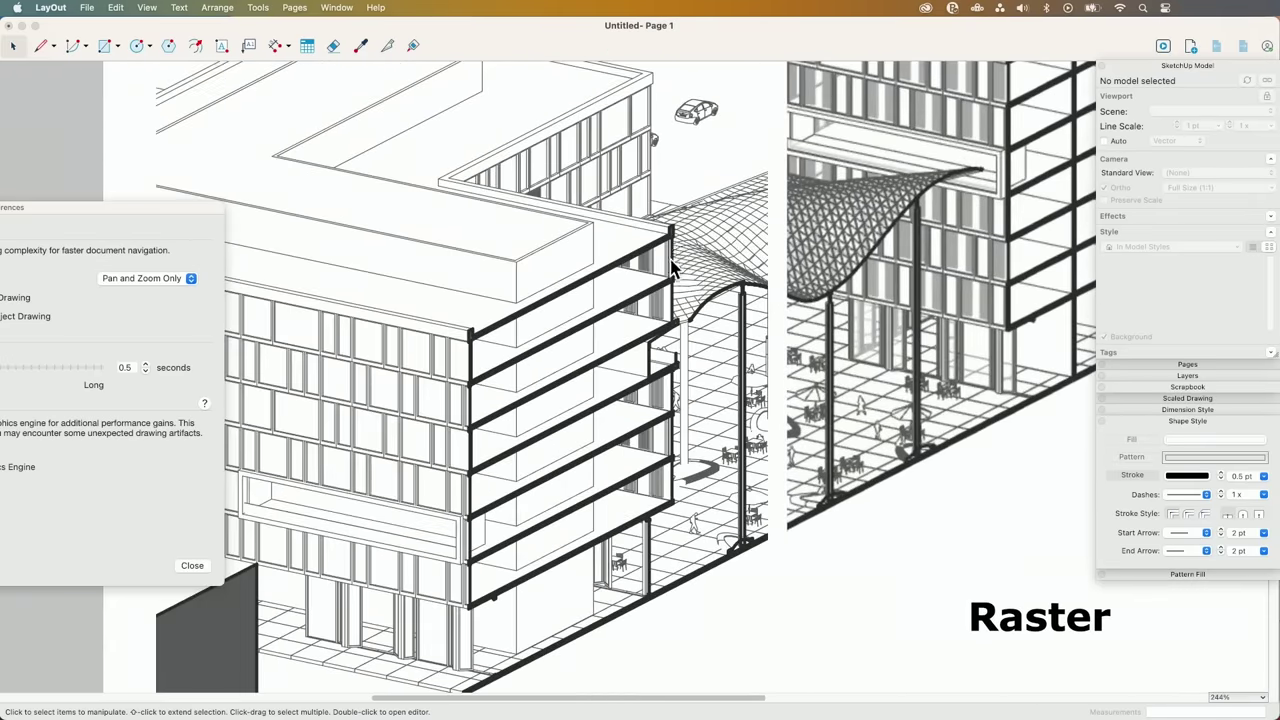
{"action": "scroll", "coordinate": [676, 250], "scroll_direction": "down", "scroll_amount": 4}
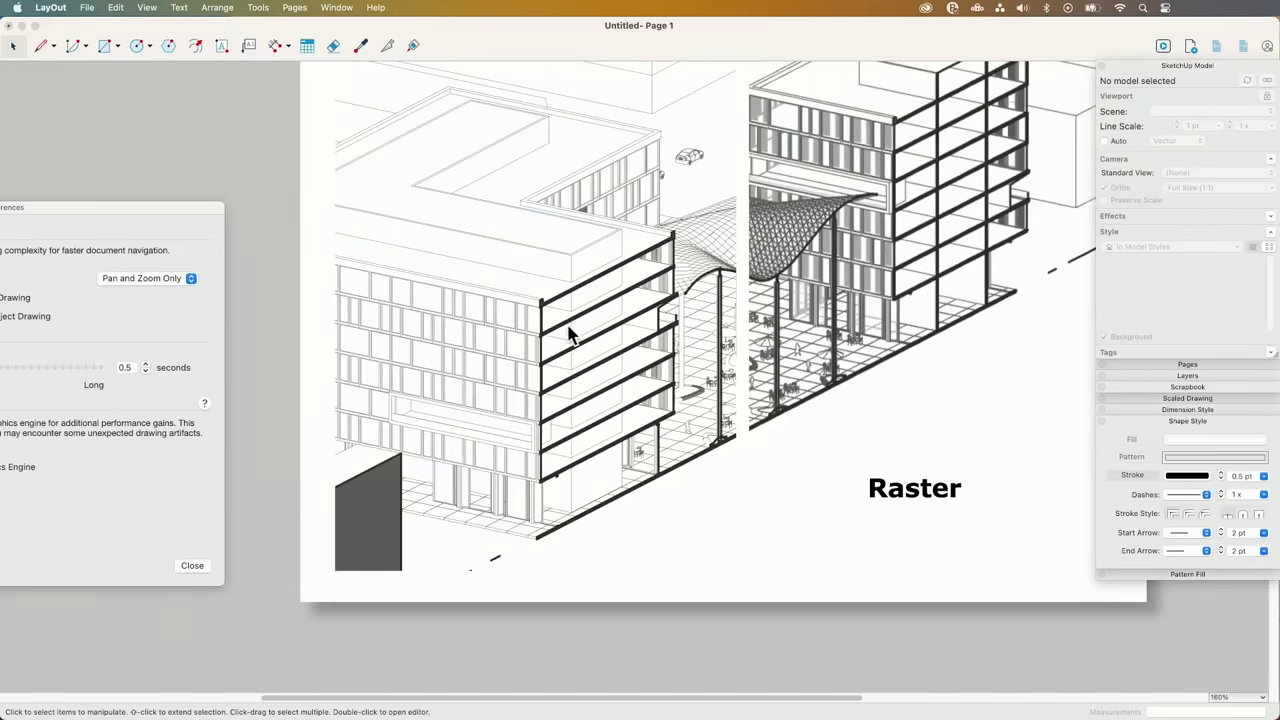
{"action": "scroll", "coordinate": [450, 340], "scroll_direction": "up", "scroll_amount": 4}
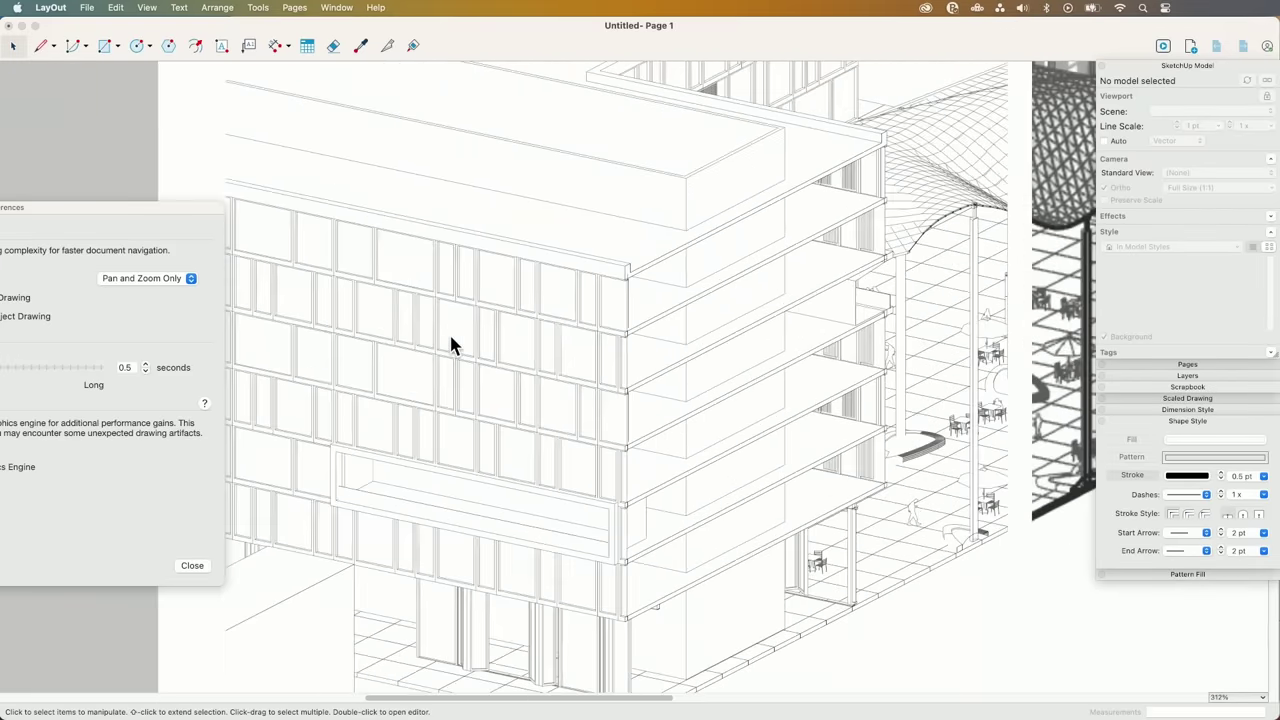
{"action": "scroll", "coordinate": [449, 332], "scroll_direction": "down", "scroll_amount": 3}
{"action": "scroll", "coordinate": [449, 332], "scroll_direction": "up", "scroll_amount": 3}
{"action": "middle_click_drag", "start_coordinate": [460, 388], "coordinate": [371, 523]}
{"action": "middle_click_drag", "start_coordinate": [398, 482], "coordinate": [443, 418]}
{"action": "scroll", "coordinate": [443, 418], "scroll_direction": "down", "scroll_amount": 4}
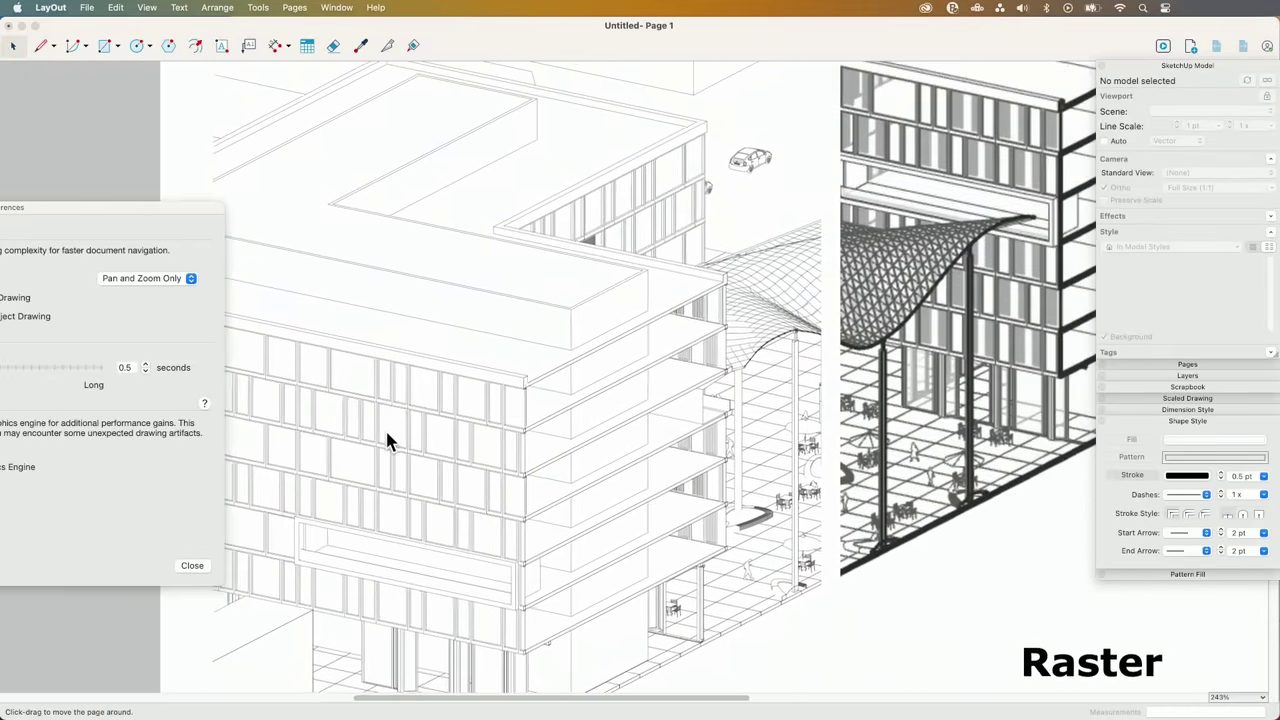
{"action": "scroll", "coordinate": [436, 412], "scroll_direction": "up", "scroll_amount": 3}
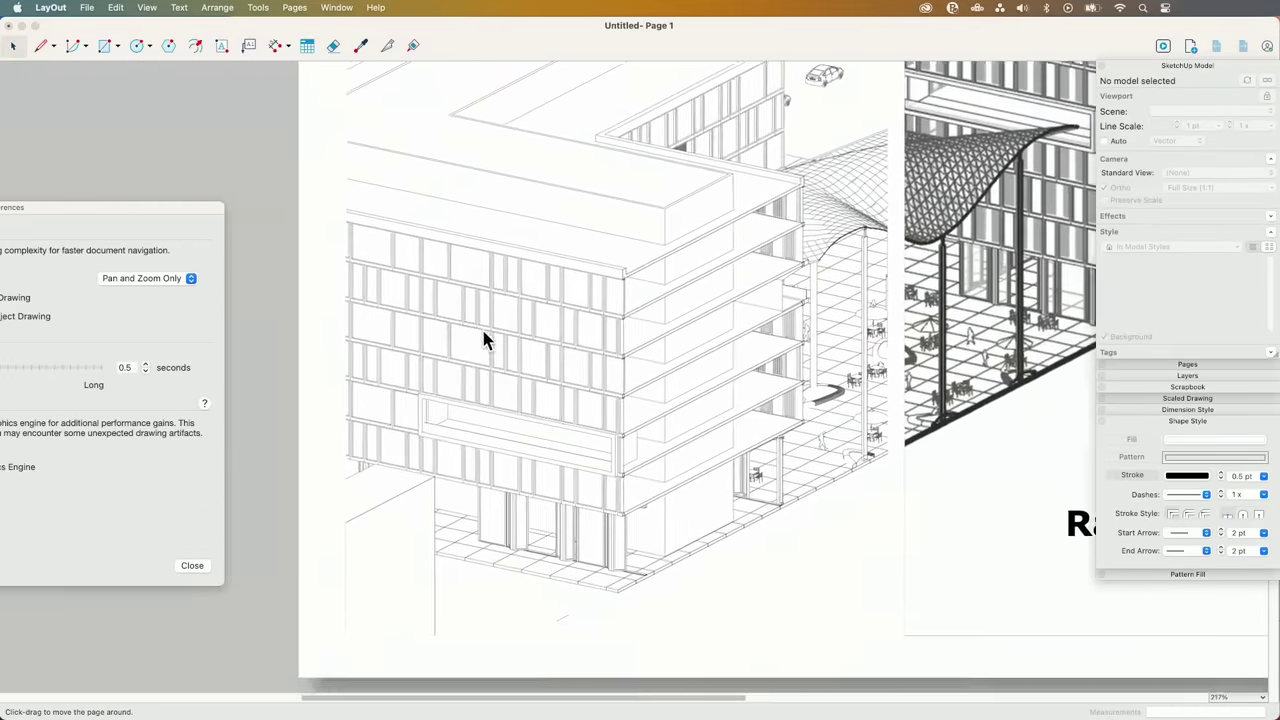
Pan across both viewports to inspect the section-cut floors, then return Preferences to full view.
{"action": "middle_click_drag", "start_coordinate": [391, 520], "coordinate": [441, 448]}
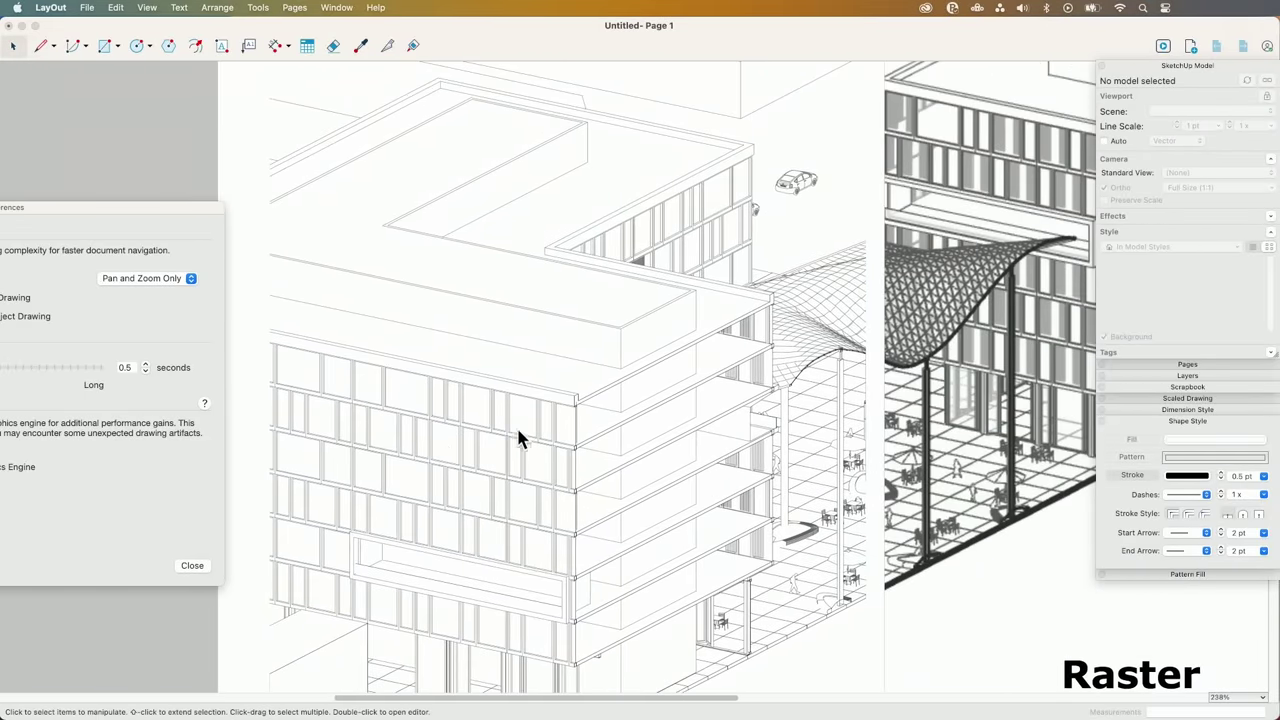
{"action": "scroll", "coordinate": [542, 406], "scroll_direction": "down", "scroll_amount": 3}
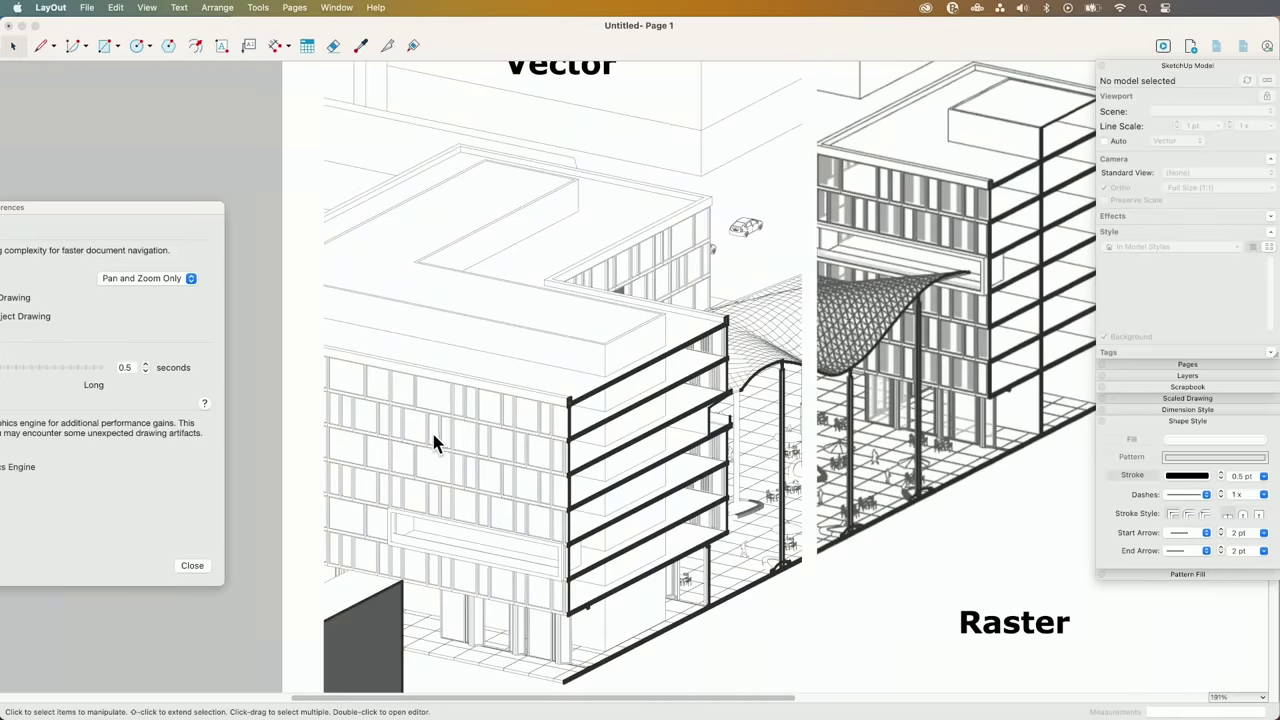
{"action": "scroll", "coordinate": [432, 442], "scroll_direction": "down", "scroll_amount": 1}
{"action": "scroll", "coordinate": [432, 442], "scroll_direction": "right", "scroll_amount": 2}
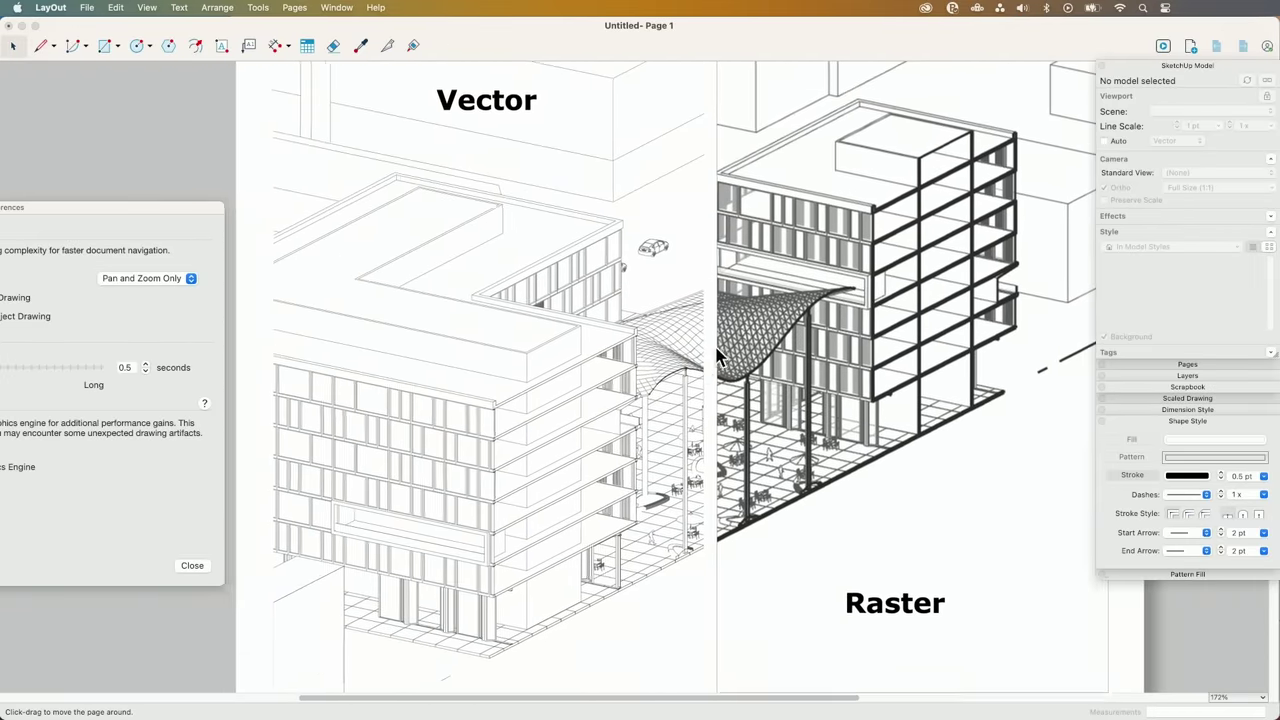
{"action": "scroll", "coordinate": [718, 357], "scroll_direction": "right", "scroll_amount": 2}
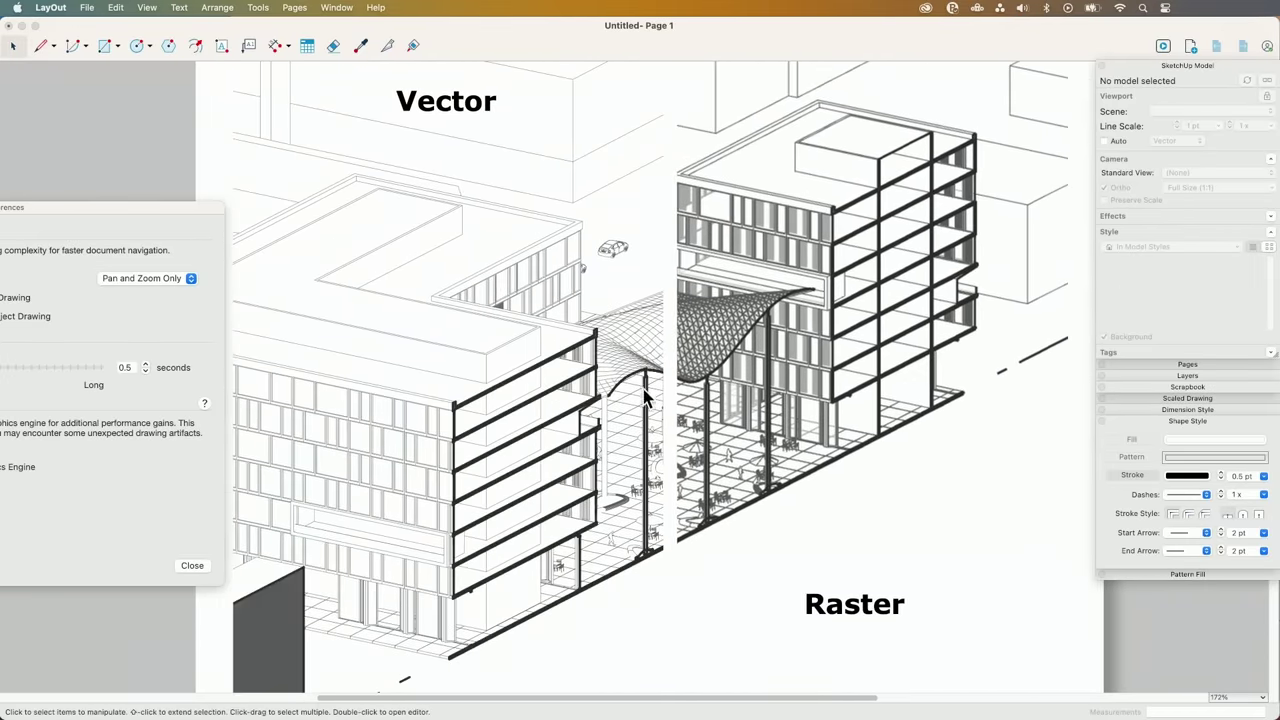
{"action": "scroll", "coordinate": [391, 421], "scroll_direction": "up", "scroll_amount": 3}
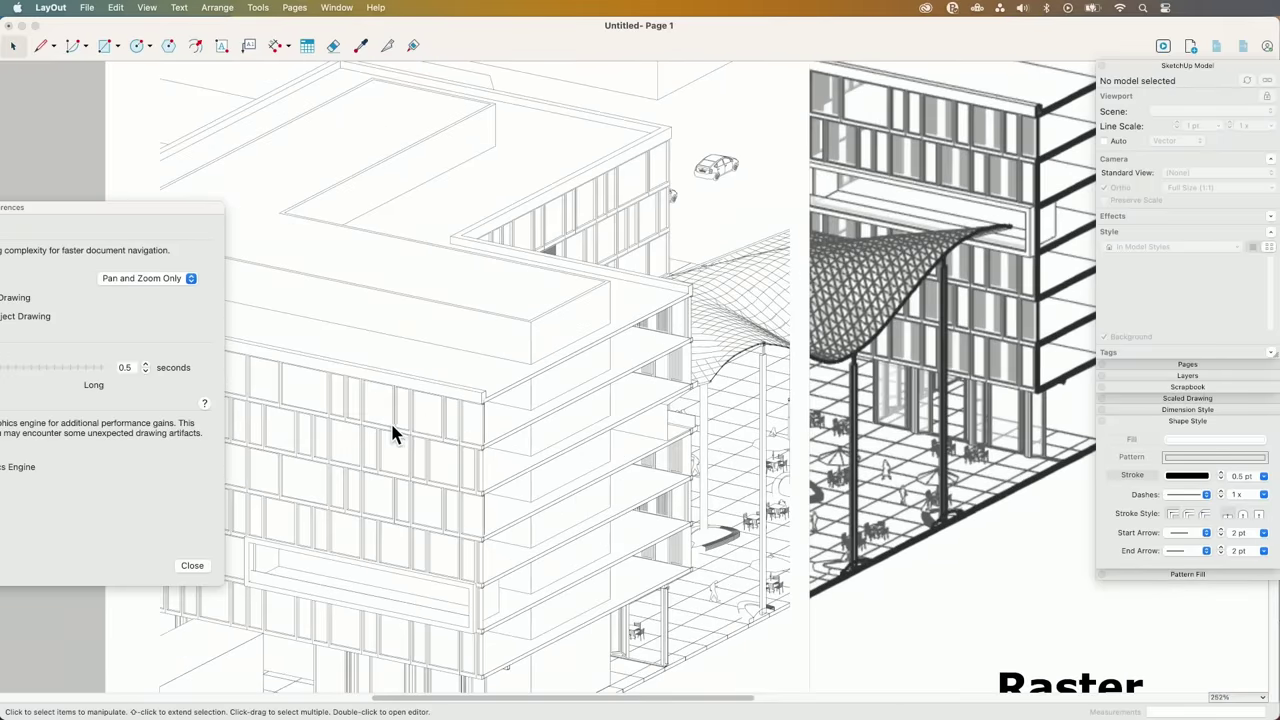
{"action": "scroll", "coordinate": [426, 368], "scroll_direction": "up", "scroll_amount": 2}
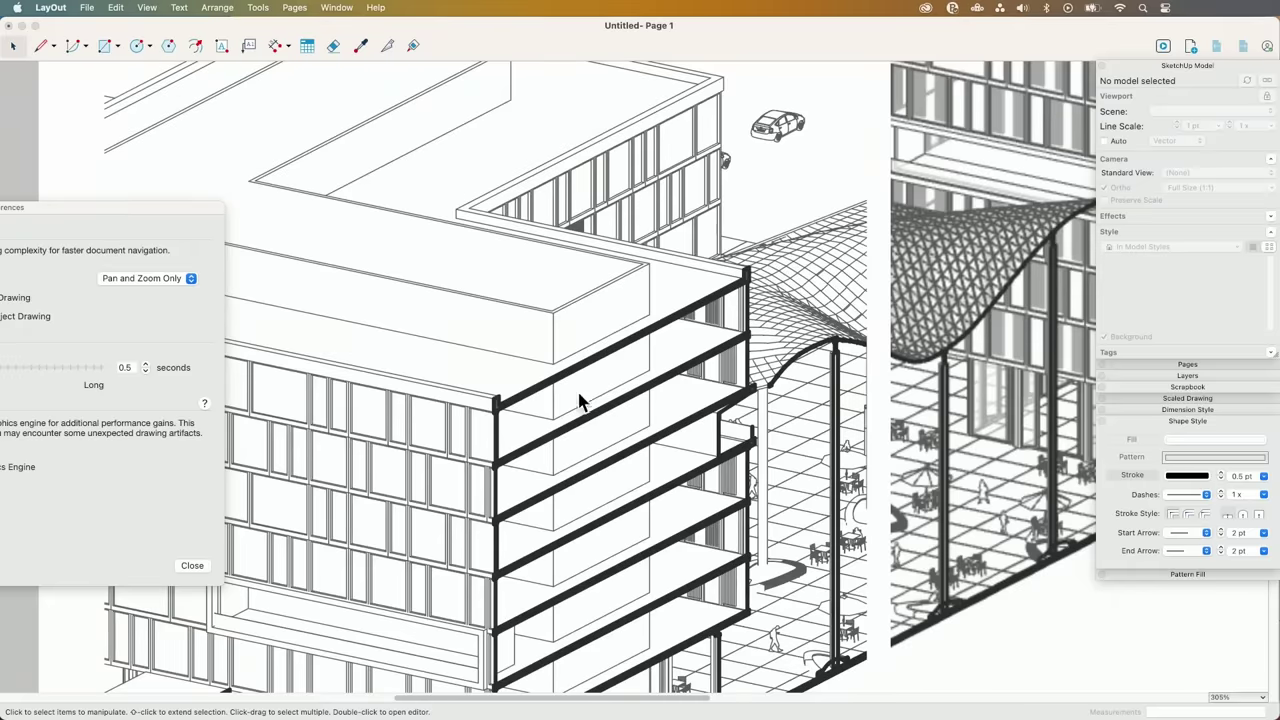
{"action": "middle_click_drag", "start_coordinate": [545, 415], "coordinate": [639, 338]}
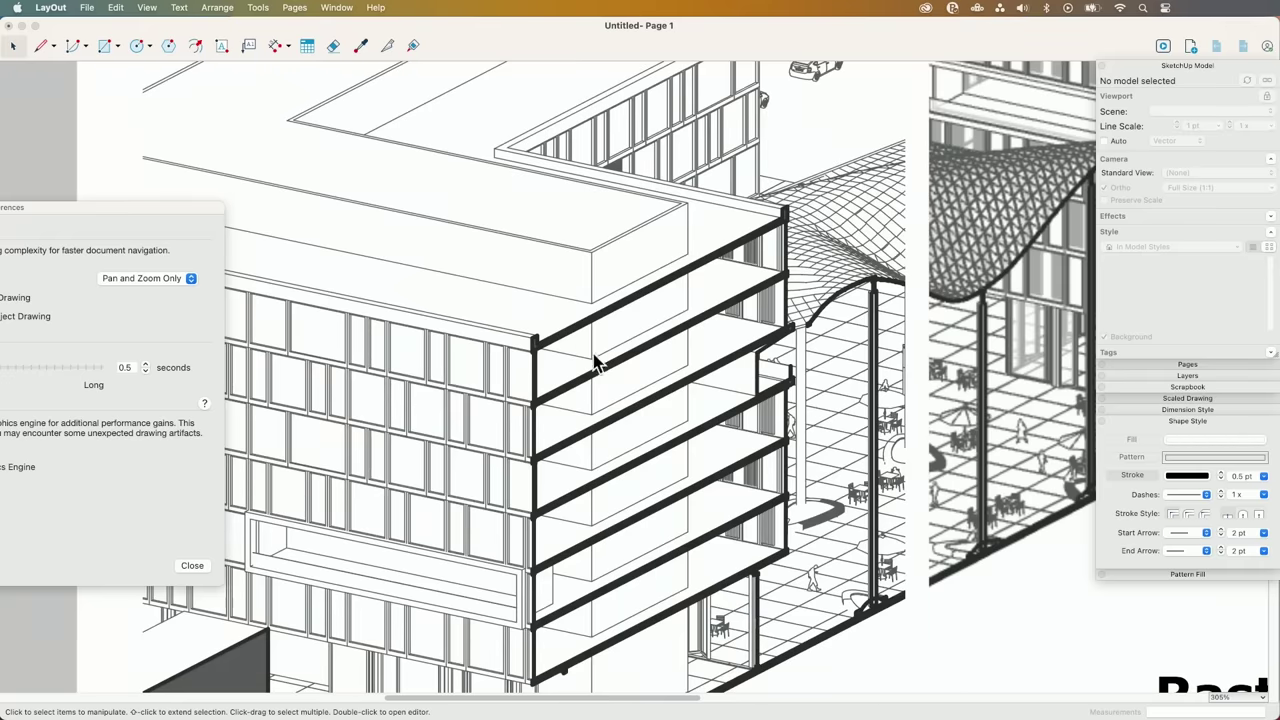
{"action": "left_click_drag", "start_coordinate": [155, 225], "coordinate": [431, 205]}
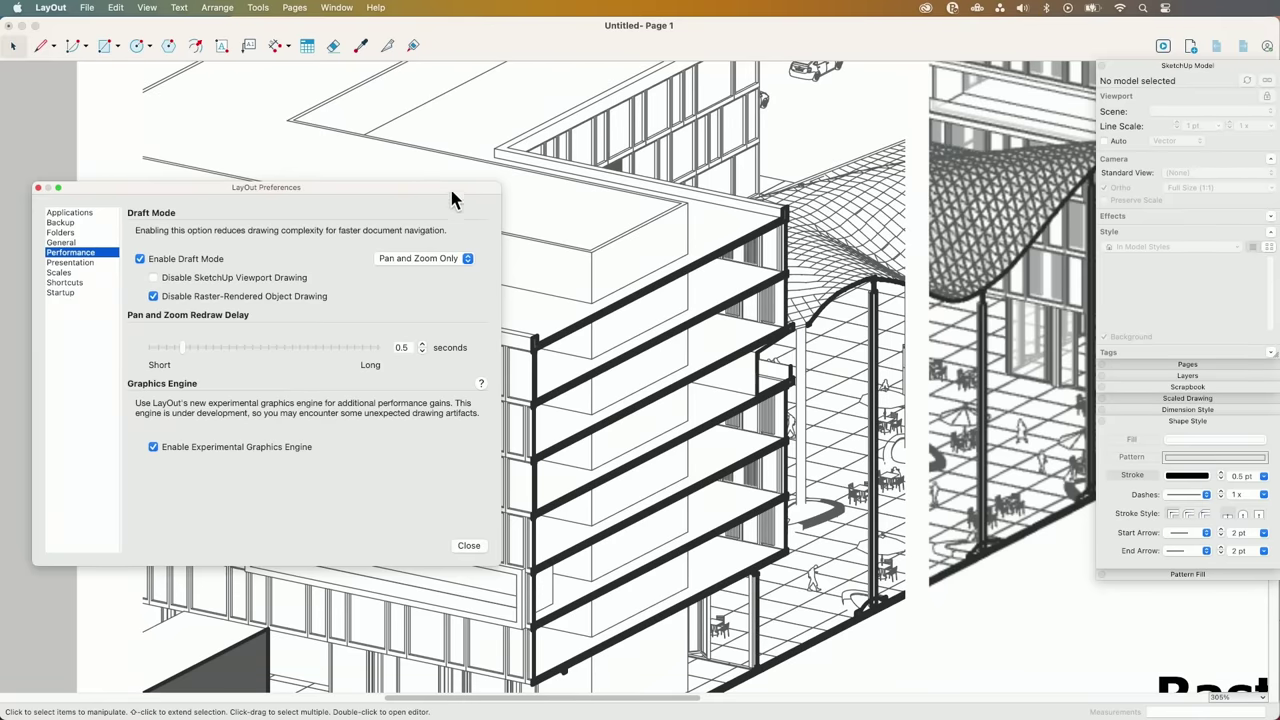
{"action": "left_click_drag", "start_coordinate": [451, 192], "coordinate": [194, 201]}
{"action": "middle_click_drag", "start_coordinate": [800, 336], "coordinate": [472, 390]}
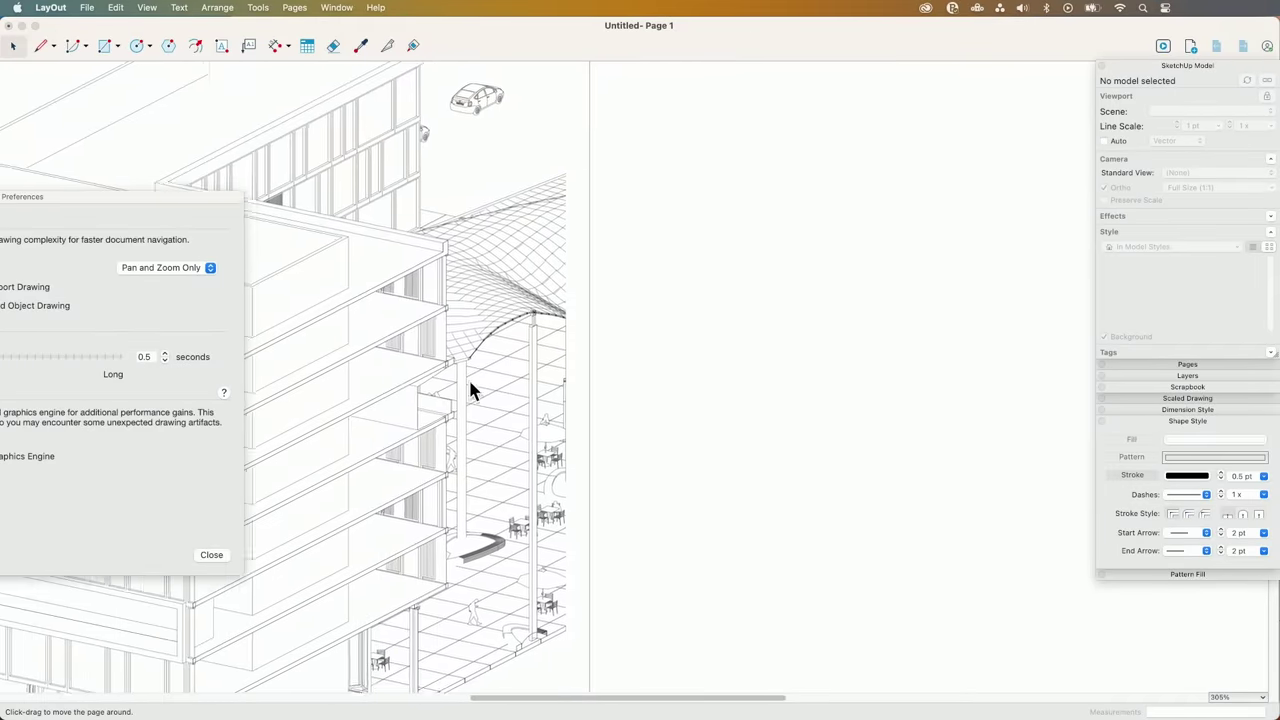
{"action": "scroll", "coordinate": [740, 354], "scroll_direction": "down", "scroll_amount": 2}
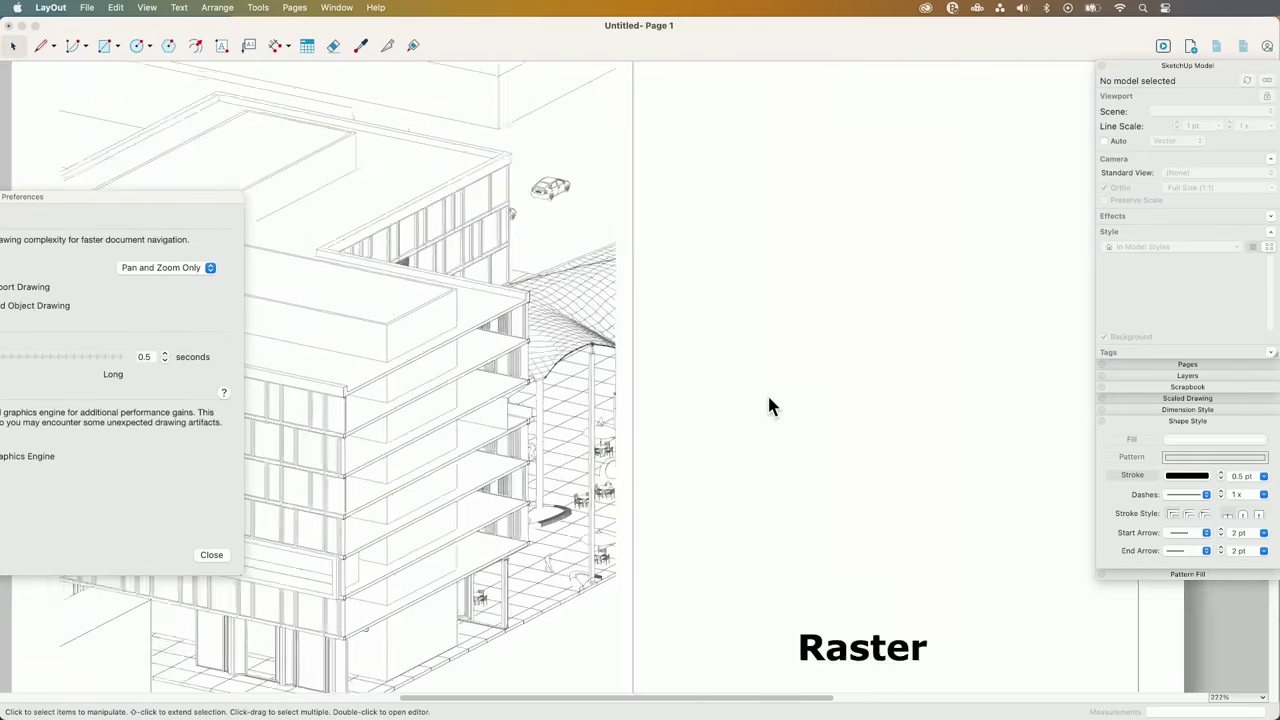
{"action": "scroll", "coordinate": [768, 398], "scroll_direction": "down", "scroll_amount": 2}
{"action": "scroll", "coordinate": [750, 400], "scroll_direction": "down", "scroll_amount": 2}
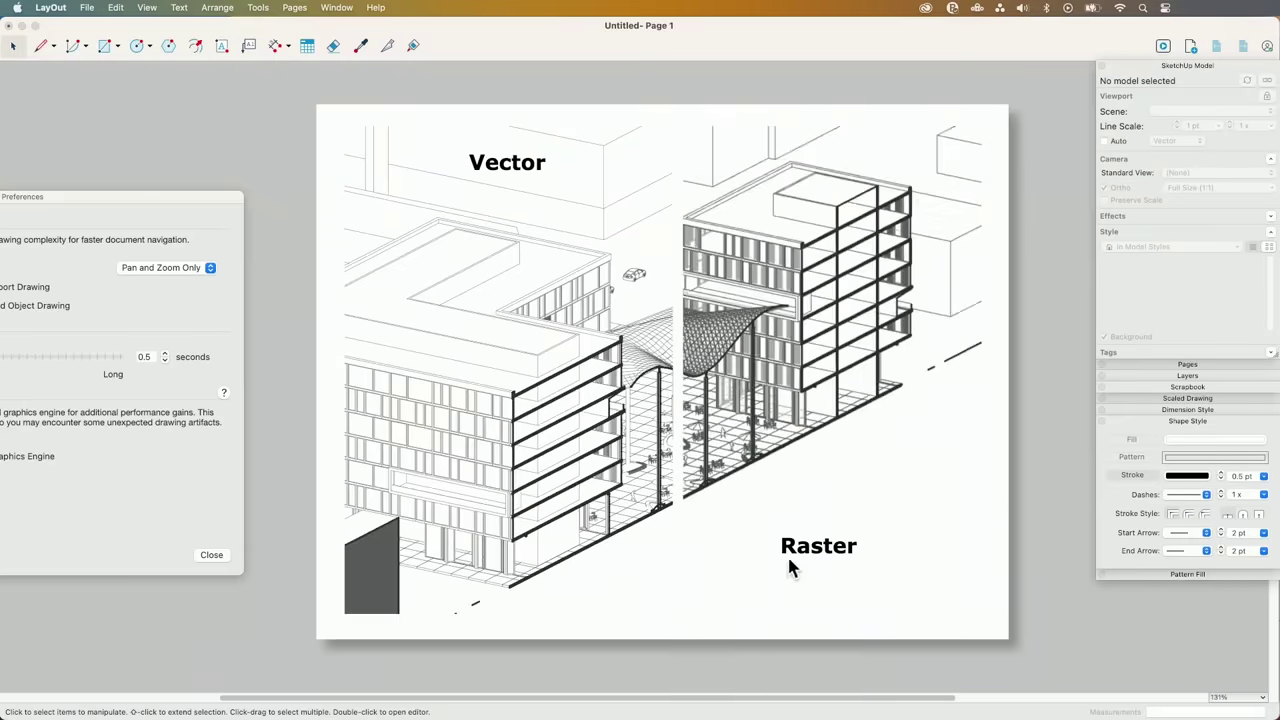
{"action": "scroll", "coordinate": [843, 329], "scroll_direction": "down", "scroll_amount": 1}
{"action": "middle_click_drag", "start_coordinate": [843, 329], "coordinate": [662, 338]}
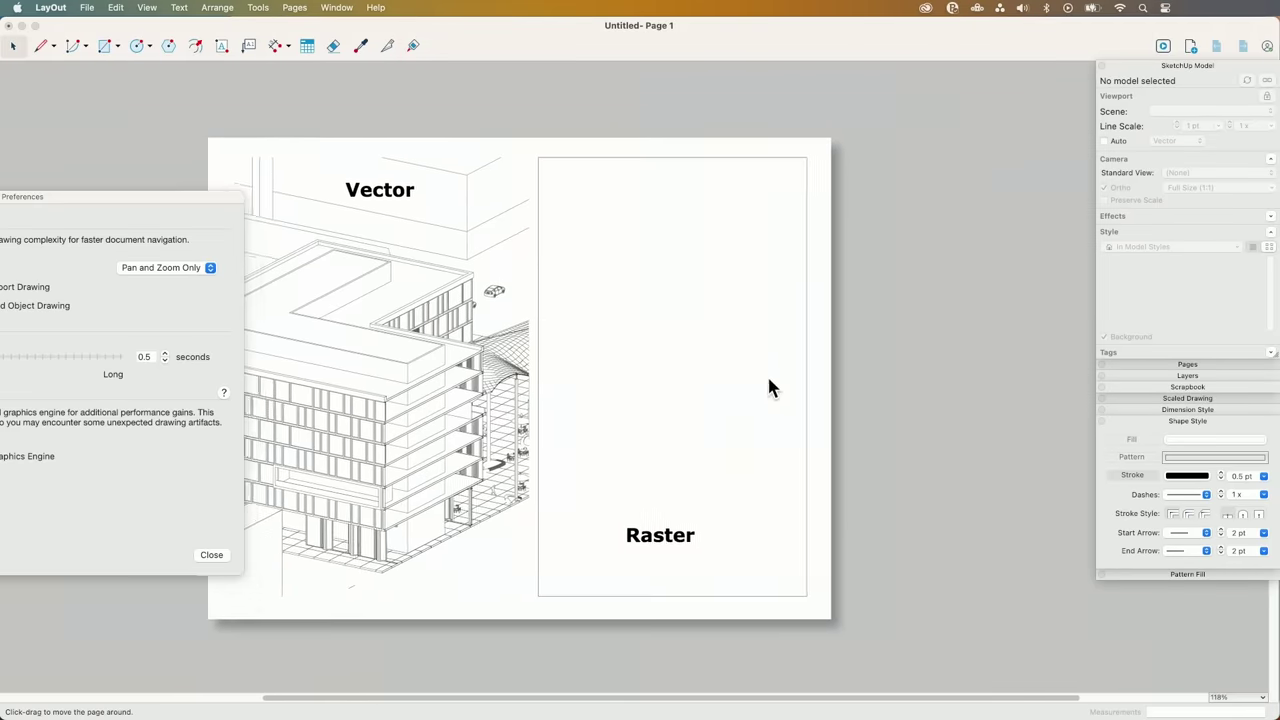
{"action": "middle_click_drag", "start_coordinate": [769, 382], "coordinate": [774, 314]}
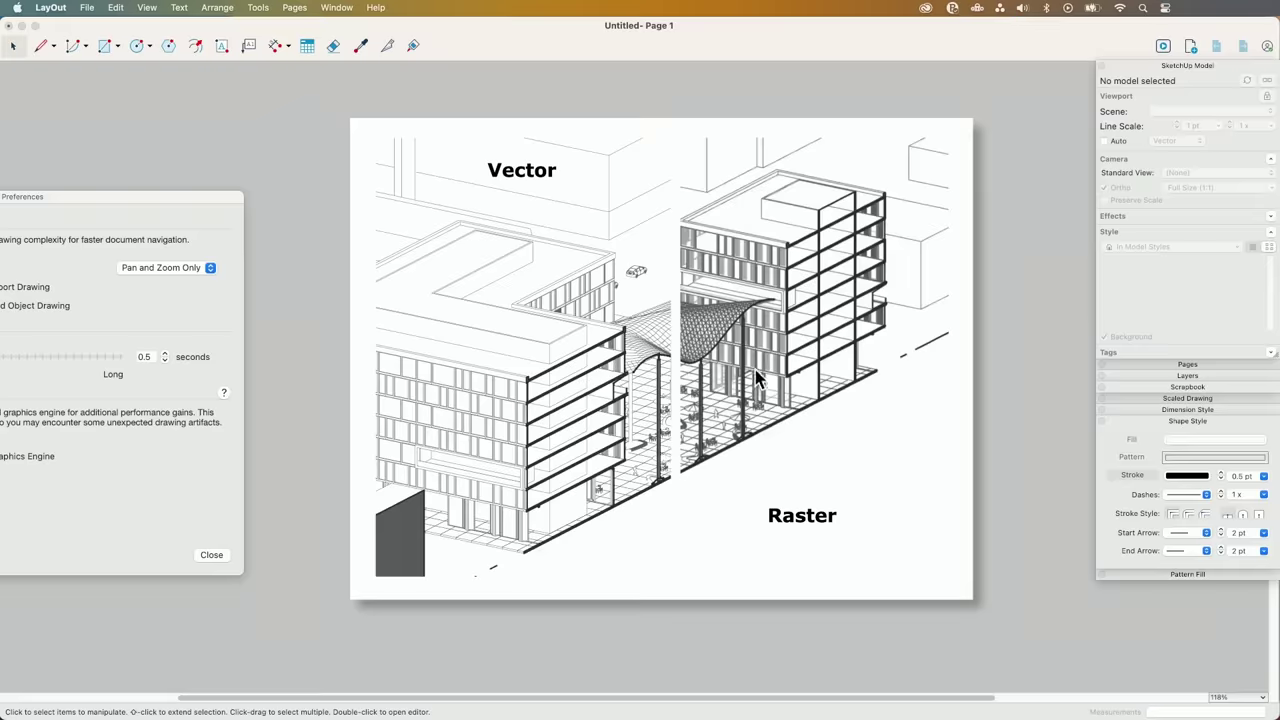
{"action": "scroll", "coordinate": [755, 371], "scroll_direction": "up", "scroll_amount": 1}
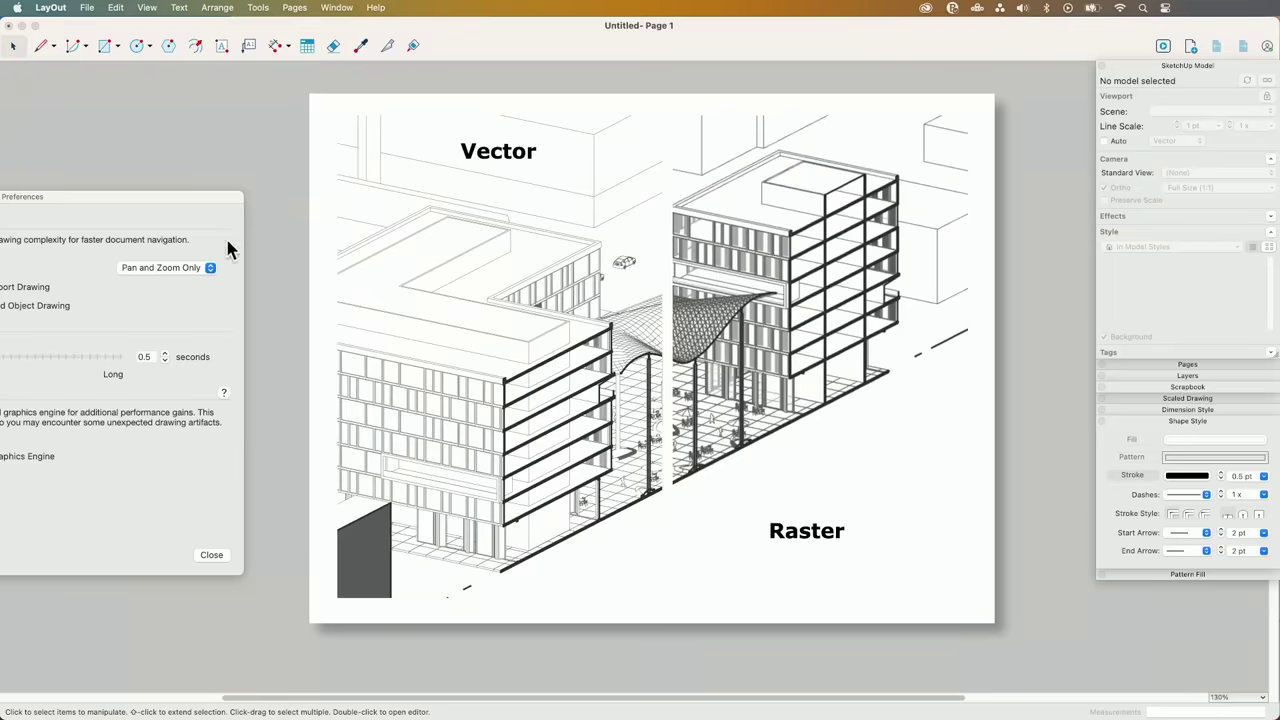
{"action": "left_click_drag", "start_coordinate": [158, 194], "coordinate": [378, 166]}
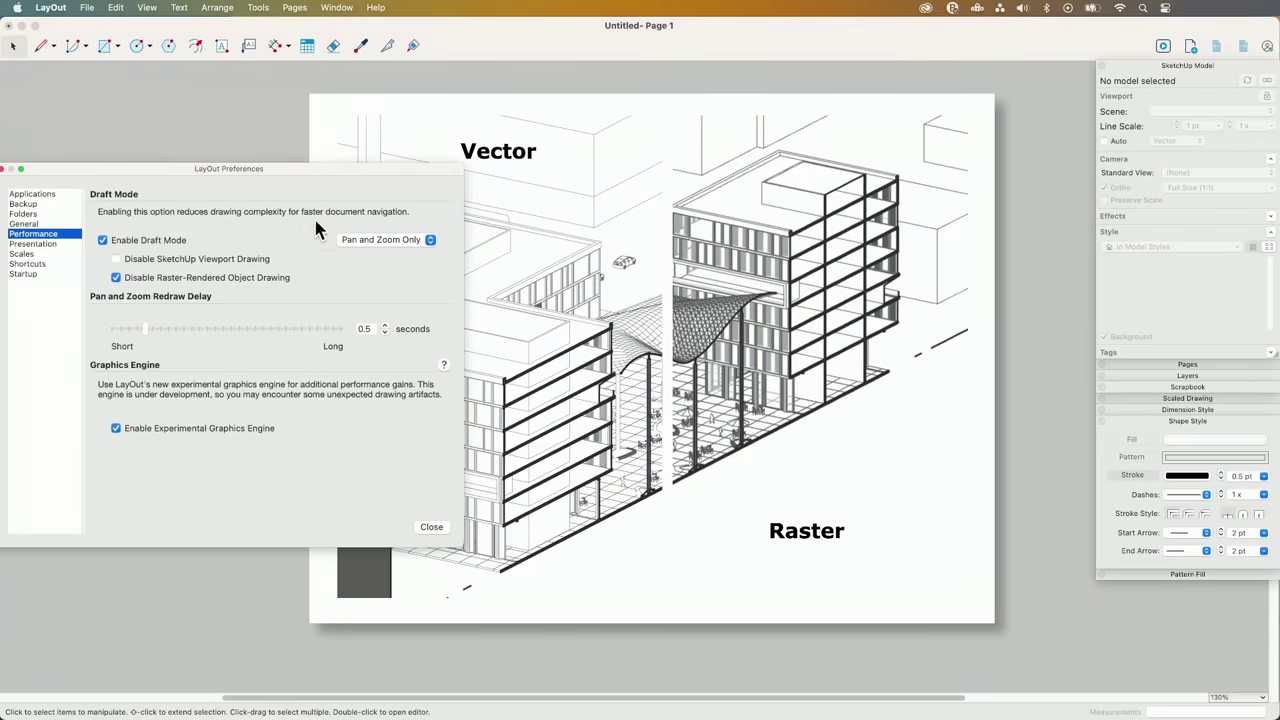
{"action": "left_click", "coordinate": [116, 260]}
Move Preferences aside and scroll the page in all directions to test Draft Mode panning.
{"action": "left_click_drag", "start_coordinate": [362, 170], "coordinate": [106, 222]}
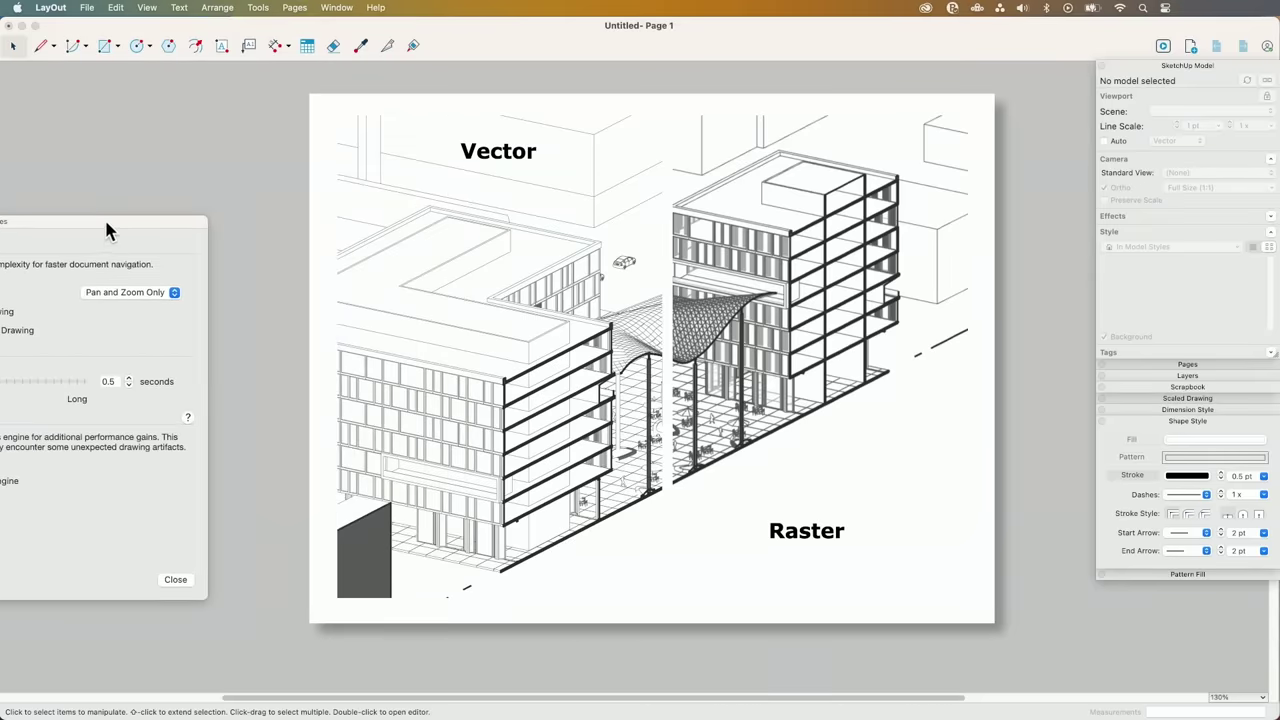
{"action": "scroll", "coordinate": [609, 323], "scroll_direction": "right", "scroll_amount": 5}
{"action": "scroll", "coordinate": [383, 329], "scroll_direction": "left", "scroll_amount": 10}
{"action": "scroll", "coordinate": [383, 329], "scroll_direction": "up", "scroll_amount": 5}
{"action": "scroll", "coordinate": [873, 305], "scroll_direction": "down", "scroll_amount": 5}
{"action": "scroll", "coordinate": [620, 346], "scroll_direction": "right", "scroll_amount": 10}
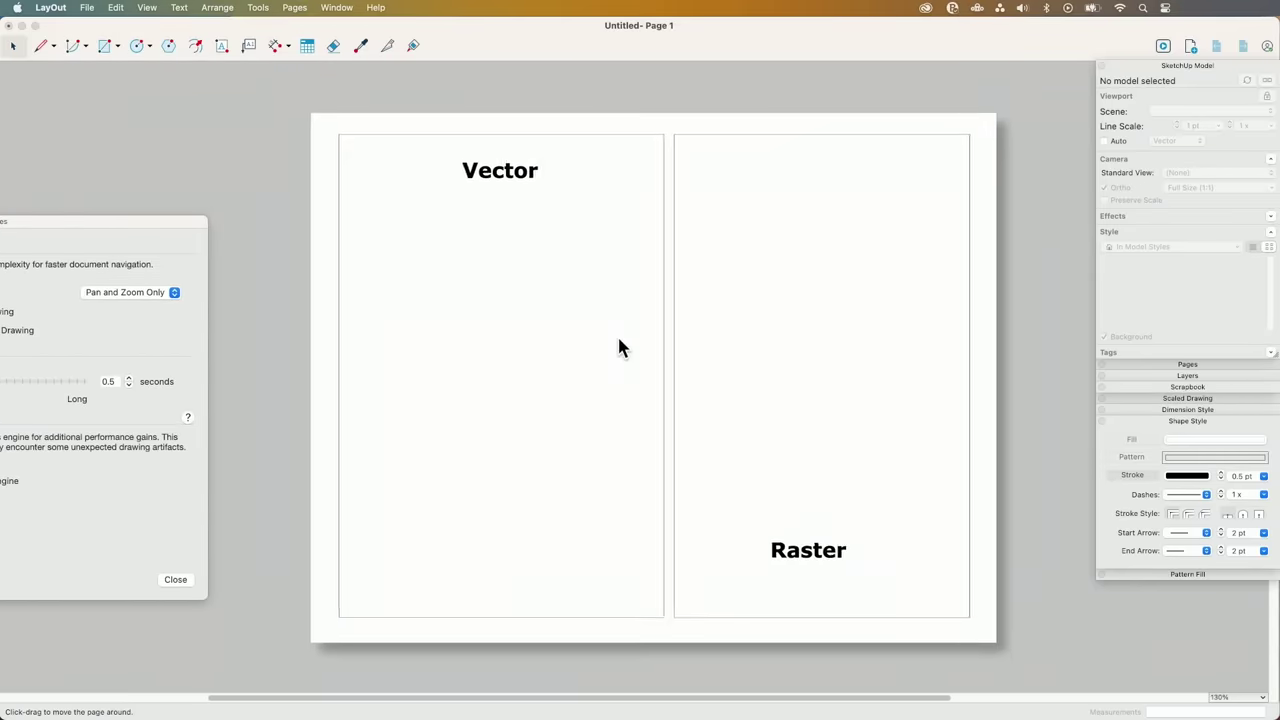
{"action": "scroll", "coordinate": [406, 314], "scroll_direction": "left", "scroll_amount": 8}
Zoom in and out on the viewports, then bring the Preferences window fully back into view.
{"action": "scroll", "coordinate": [716, 402], "scroll_direction": "up", "scroll_amount": 6}
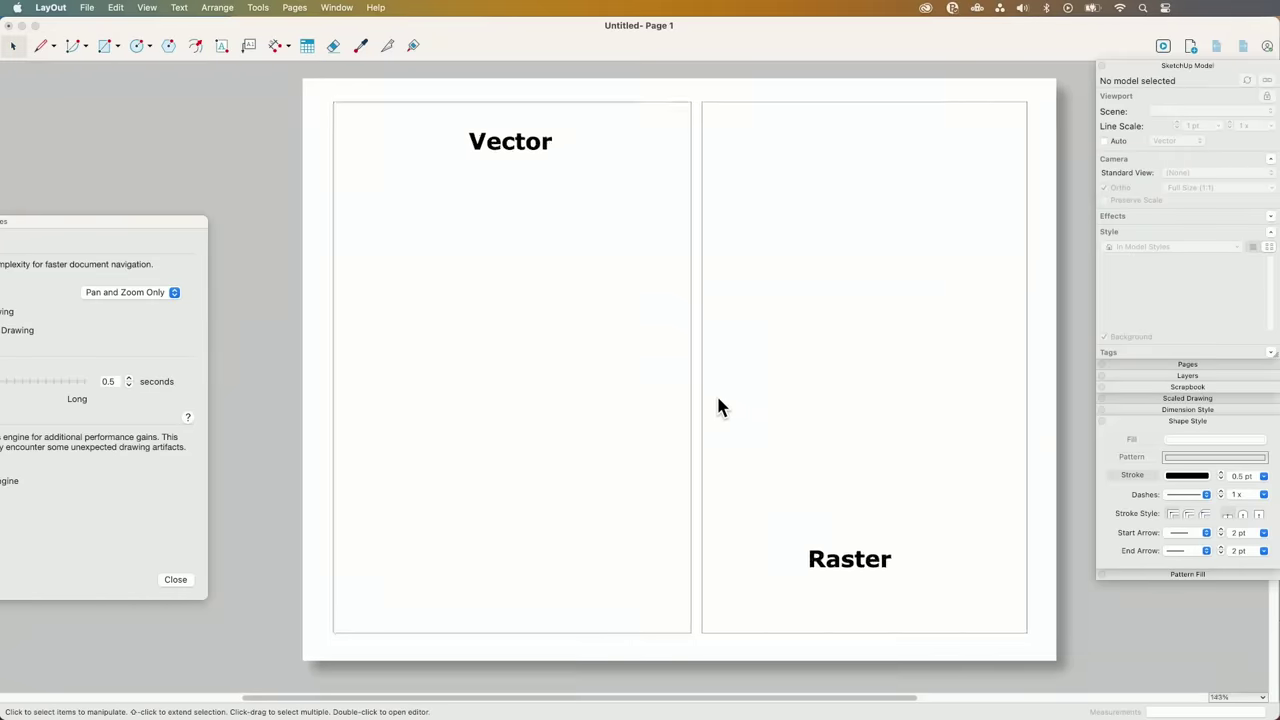
{"action": "scroll", "coordinate": [643, 369], "scroll_direction": "up", "scroll_amount": 3}
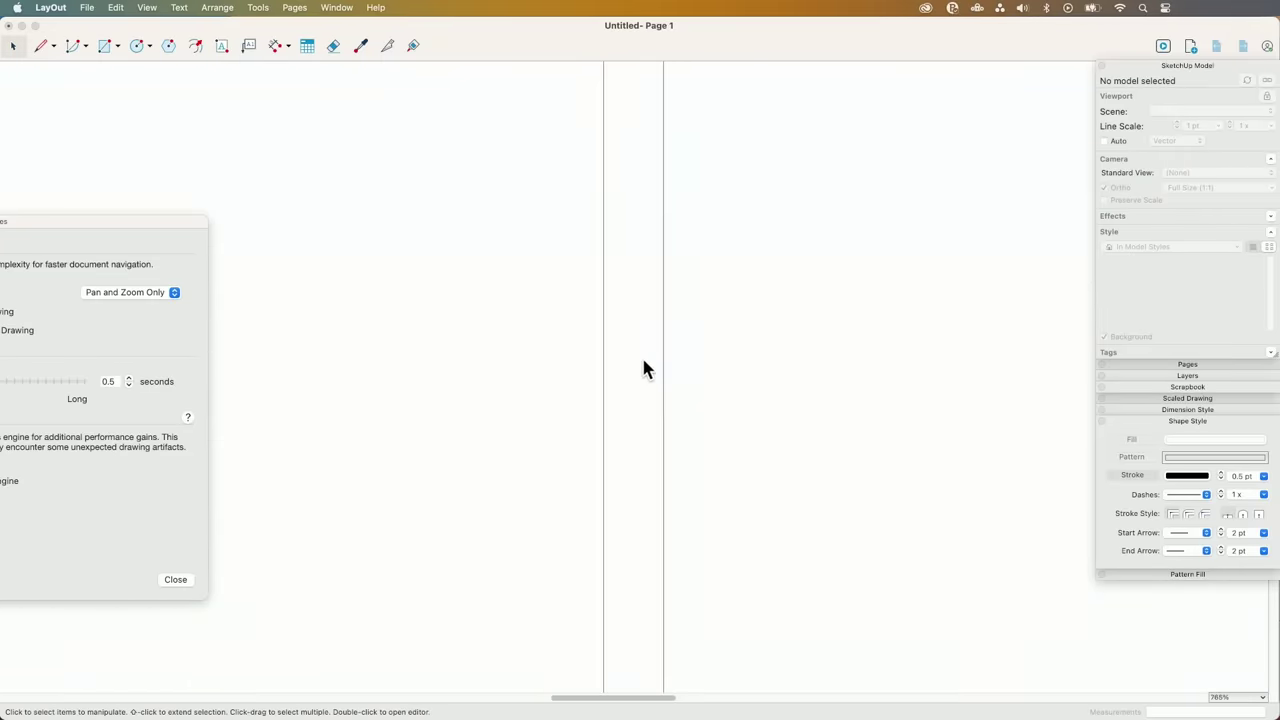
{"action": "scroll", "coordinate": [710, 346], "scroll_direction": "down", "scroll_amount": 2}
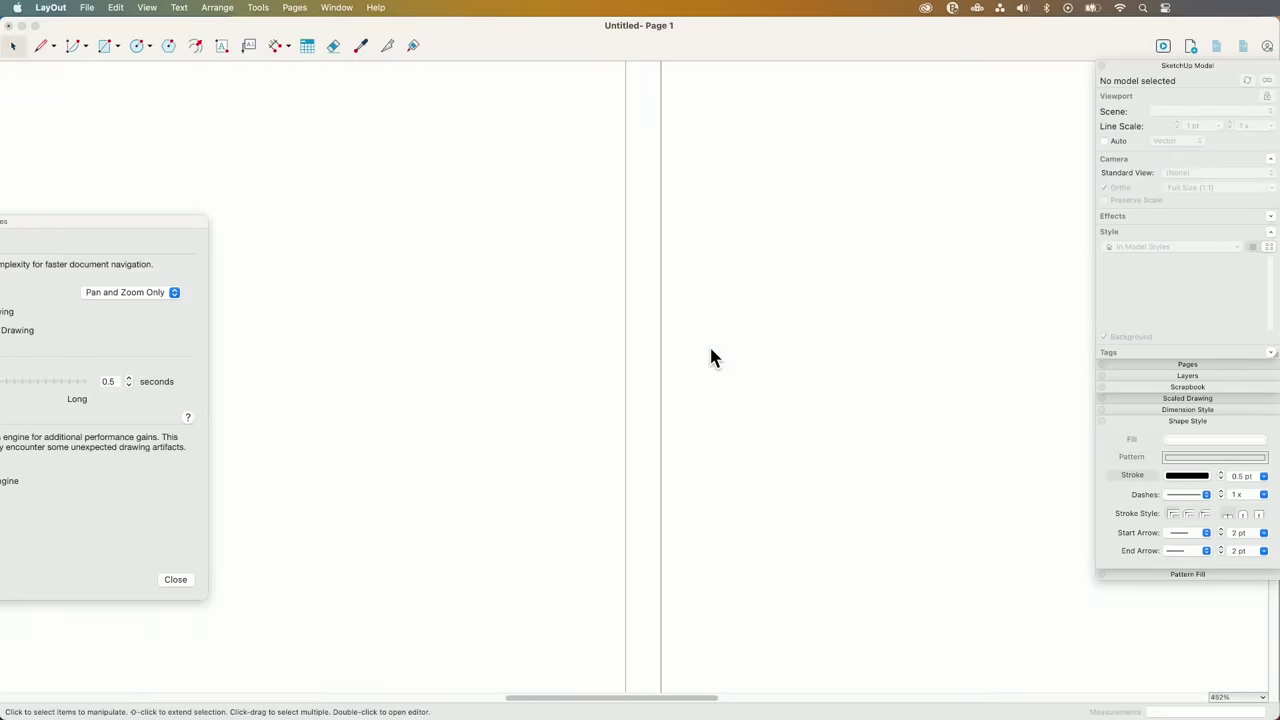
{"action": "scroll", "coordinate": [678, 260], "scroll_direction": "down", "scroll_amount": 1}
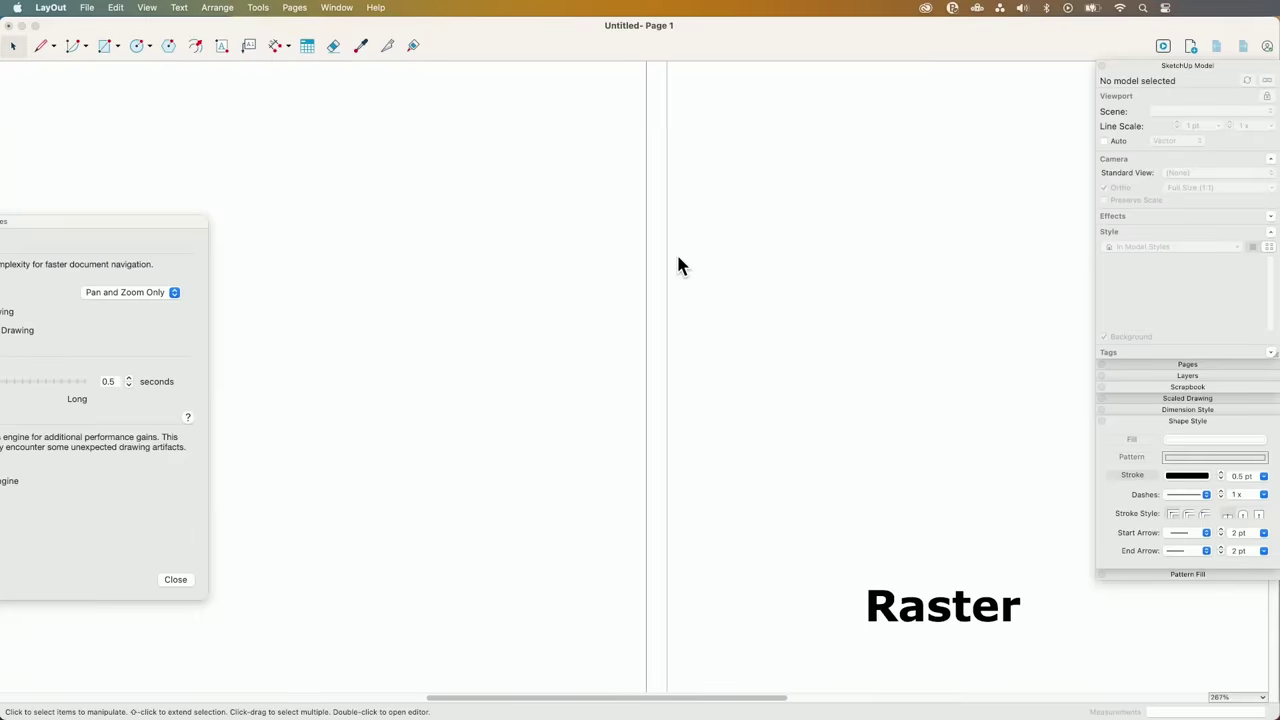
{"action": "scroll", "coordinate": [716, 470], "scroll_direction": "down", "scroll_amount": 2}
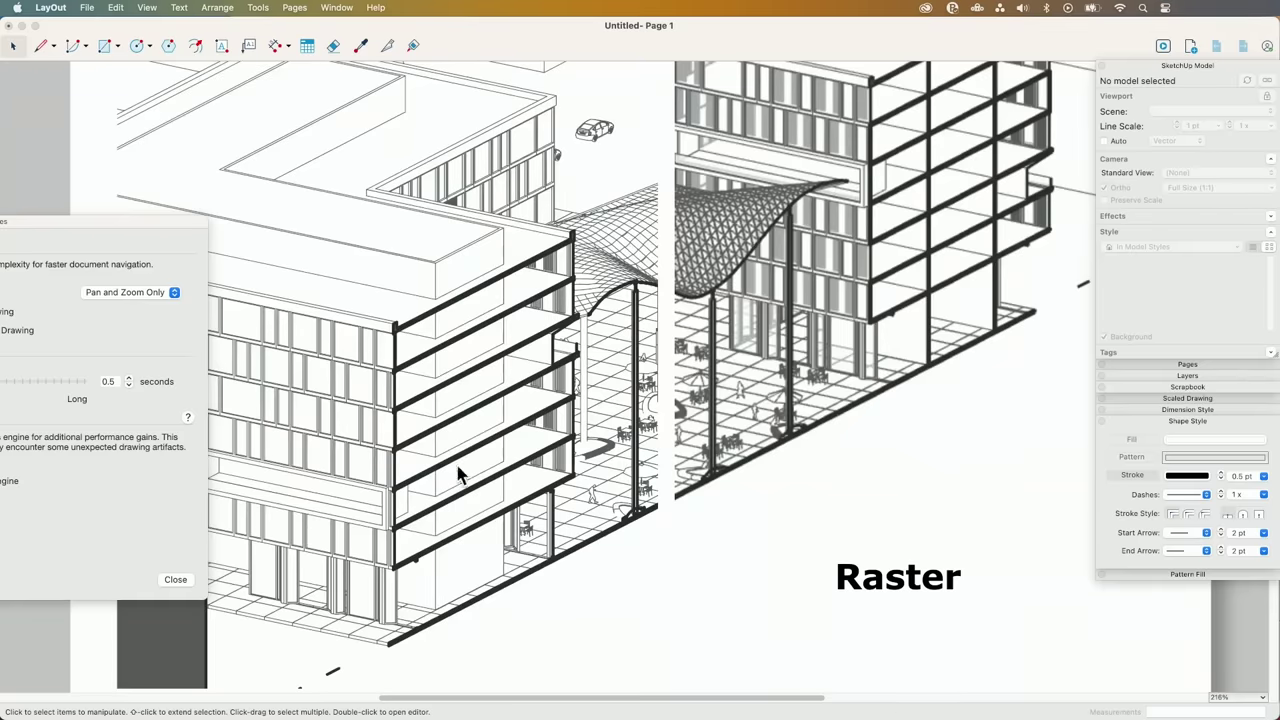
{"action": "left_click_drag", "start_coordinate": [164, 223], "coordinate": [455, 196]}
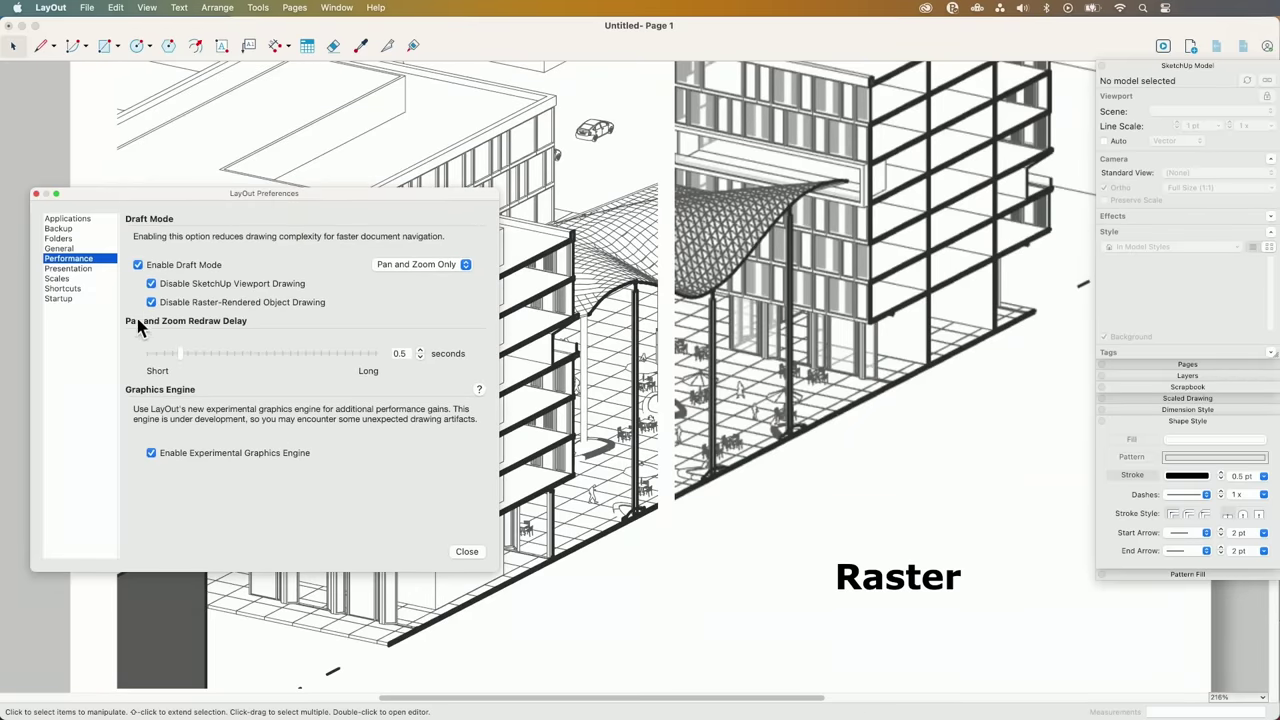
Turn off Draft Mode and zoom the comparison page in and out.
{"action": "left_click", "coordinate": [138, 266]}
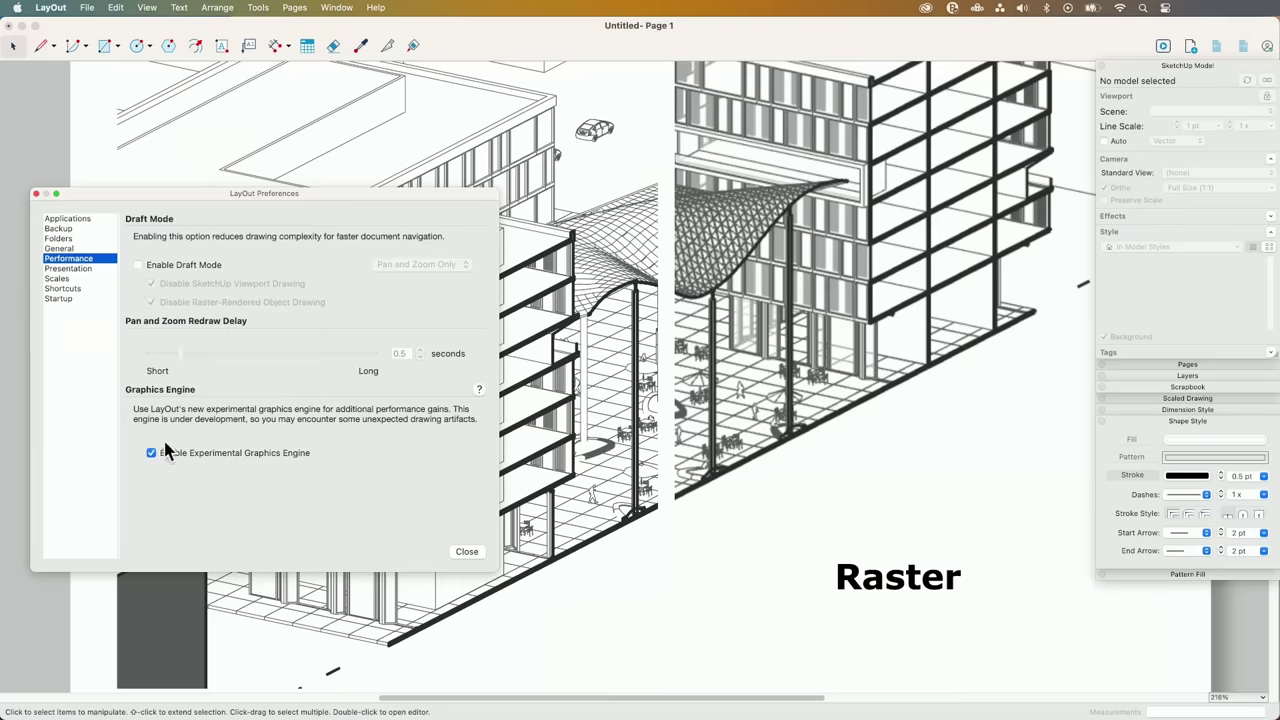
{"action": "scroll", "coordinate": [652, 349], "scroll_direction": "down", "scroll_amount": 5}
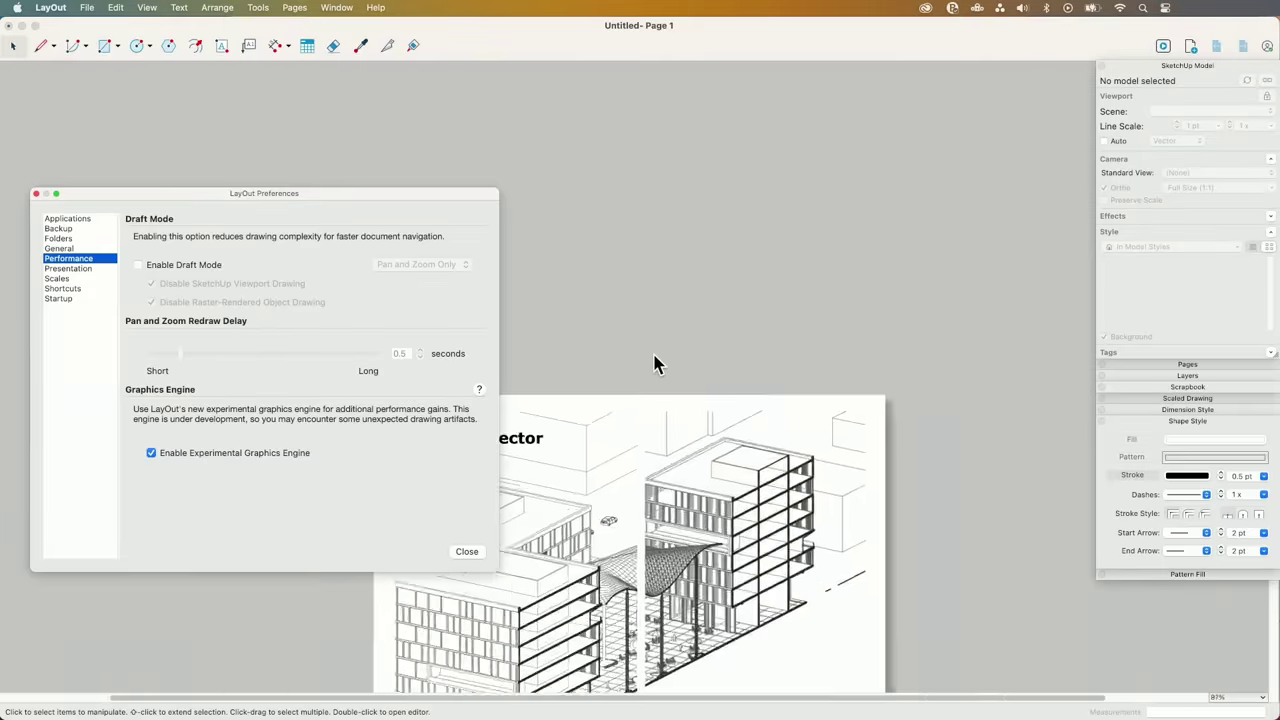
{"action": "scroll", "coordinate": [665, 321], "scroll_direction": "down", "scroll_amount": 4}
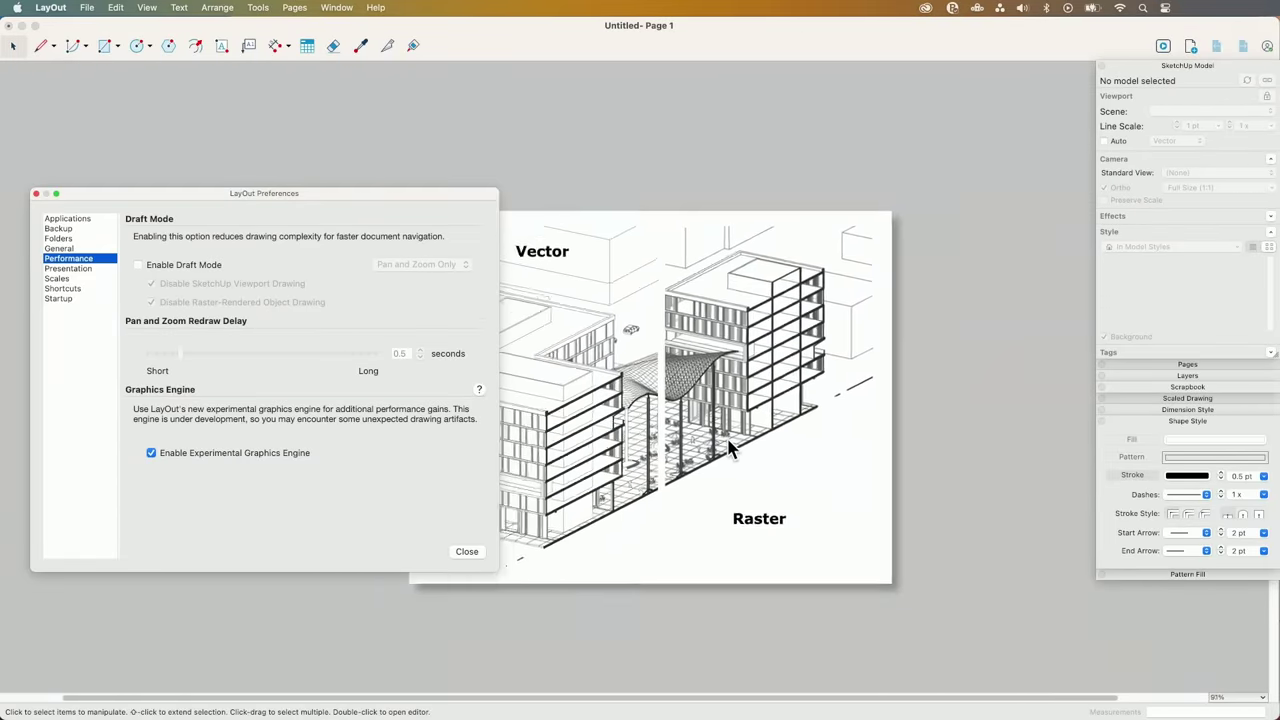
{"action": "scroll", "coordinate": [723, 440], "scroll_direction": "up", "scroll_amount": 10}
{"action": "scroll", "coordinate": [749, 368], "scroll_direction": "down", "scroll_amount": 10}
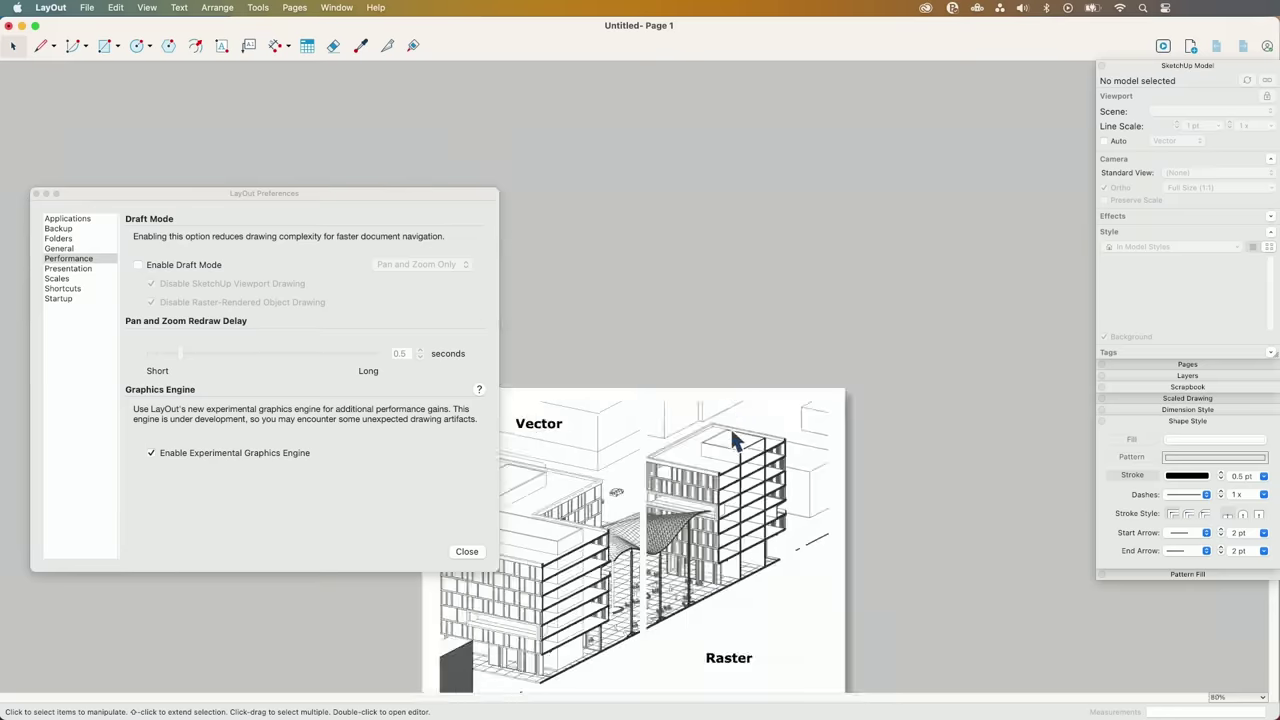
{"action": "scroll", "coordinate": [687, 592], "scroll_direction": "up", "scroll_amount": 1}
Select the Raster viewport, undo its accidental shift, and move Preferences away from the drawing.
{"action": "left_click", "coordinate": [708, 512]}
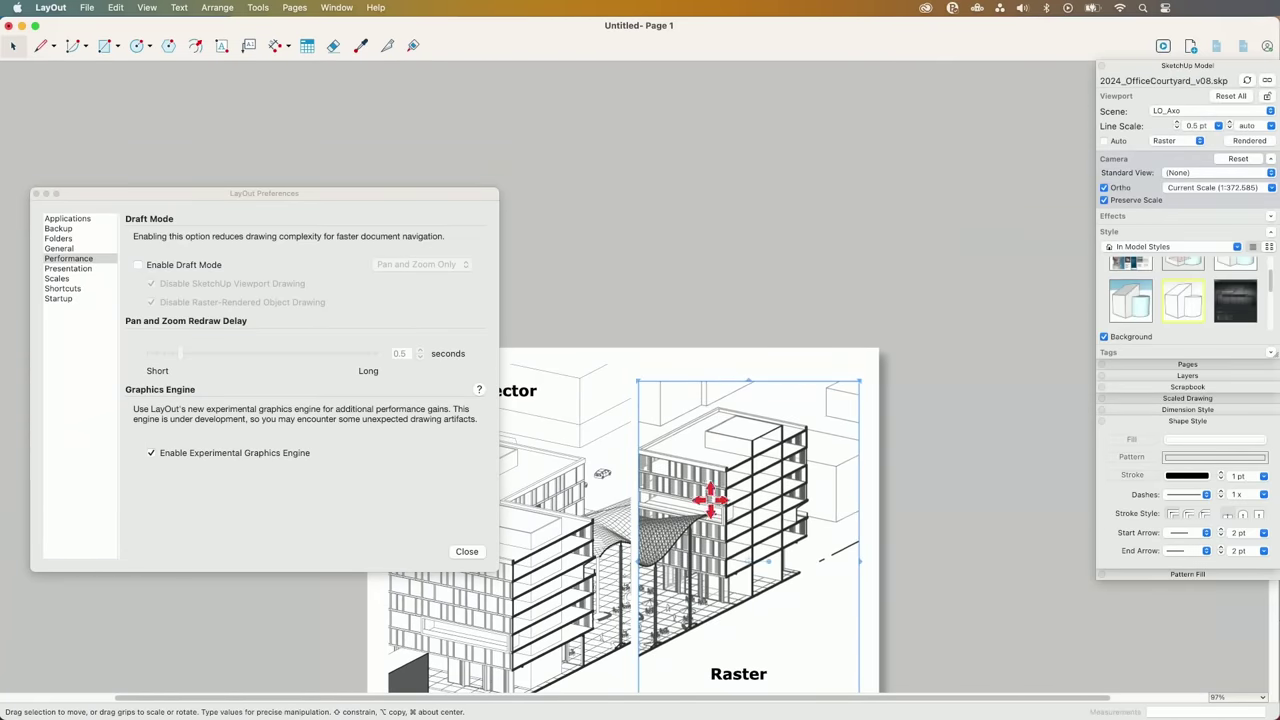
{"action": "key", "text": "super+z"}
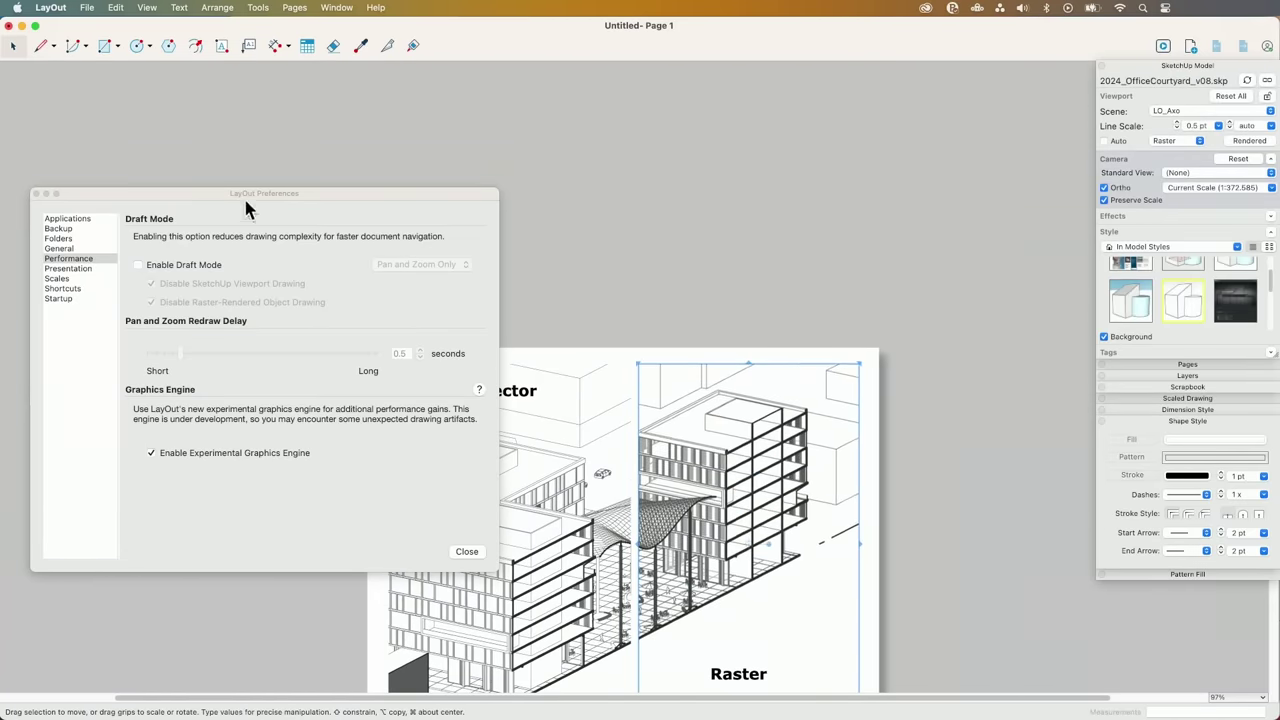
{"action": "left_click_drag", "start_coordinate": [233, 189], "coordinate": [202, 63]}
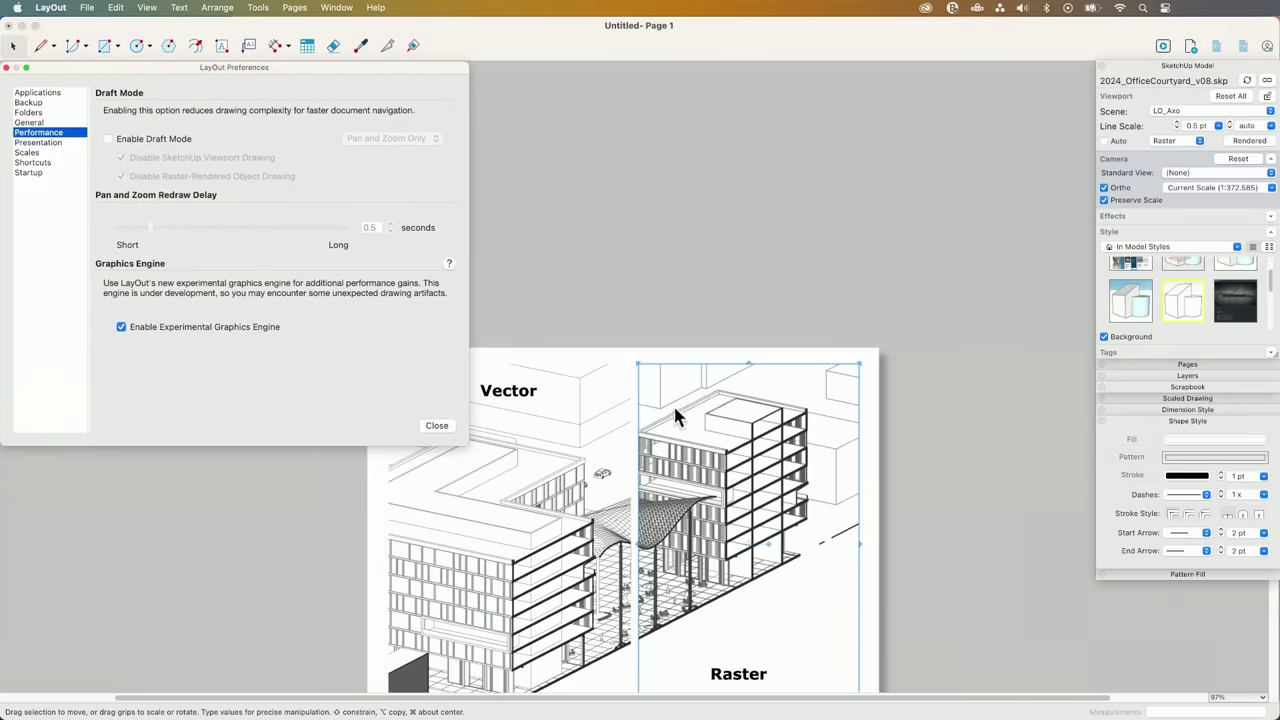
{"action": "scroll", "coordinate": [512, 655], "scroll_direction": "up", "scroll_amount": 5}
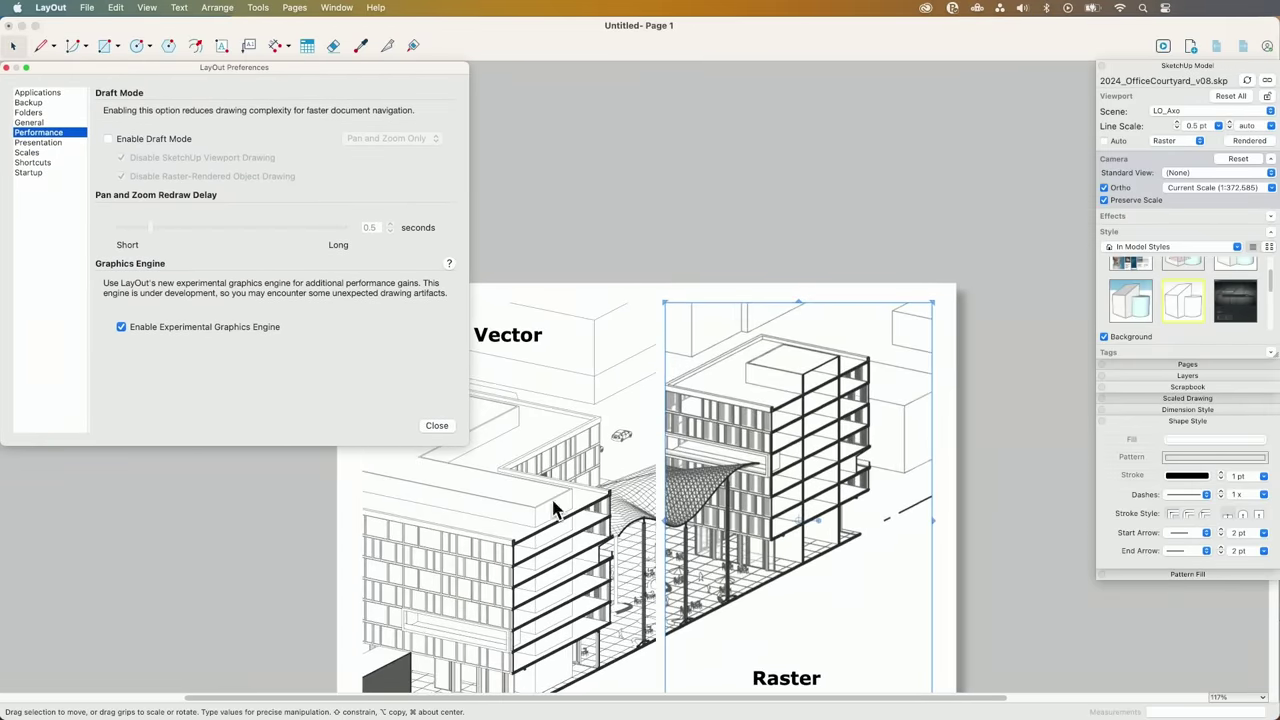
{"action": "scroll", "coordinate": [607, 553], "scroll_direction": "up", "scroll_amount": 1}
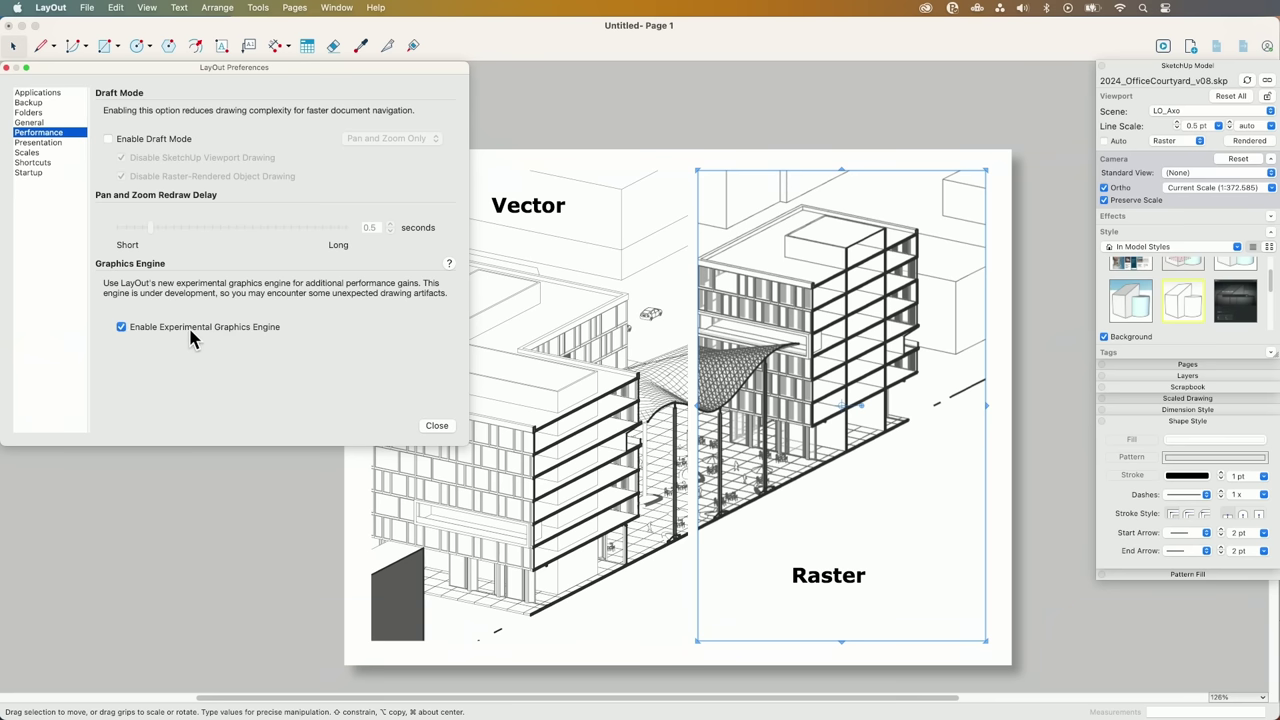
Close Preferences, deselect the Raster viewport, and switch over to SketchUp.
{"action": "left_click", "coordinate": [437, 426]}
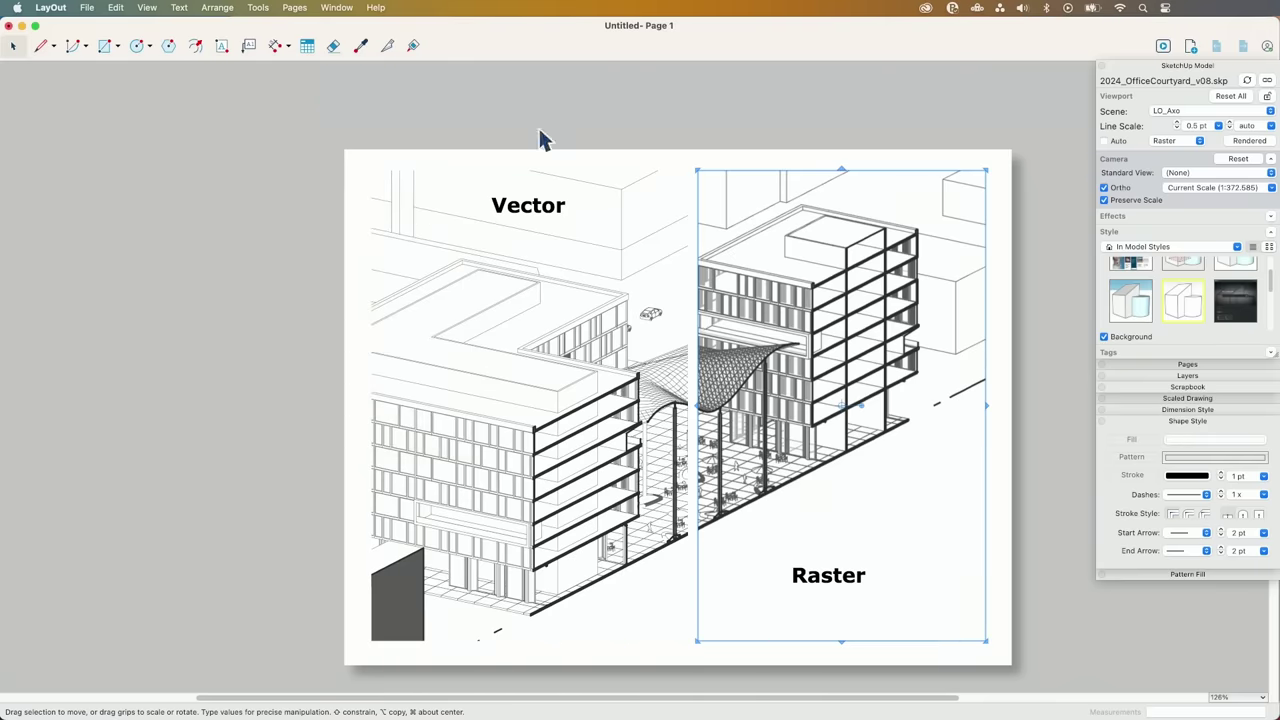
{"action": "left_click", "coordinate": [490, 95]}
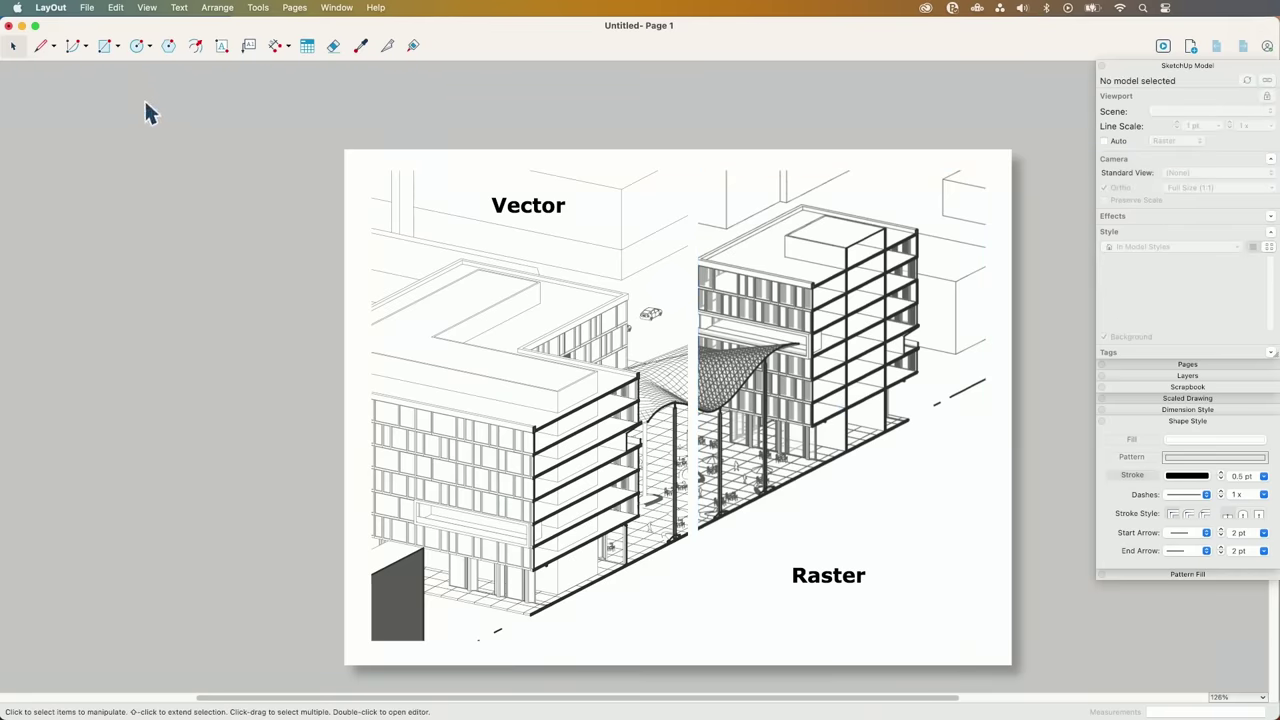
{"action": "key", "text": "super+Tab"}
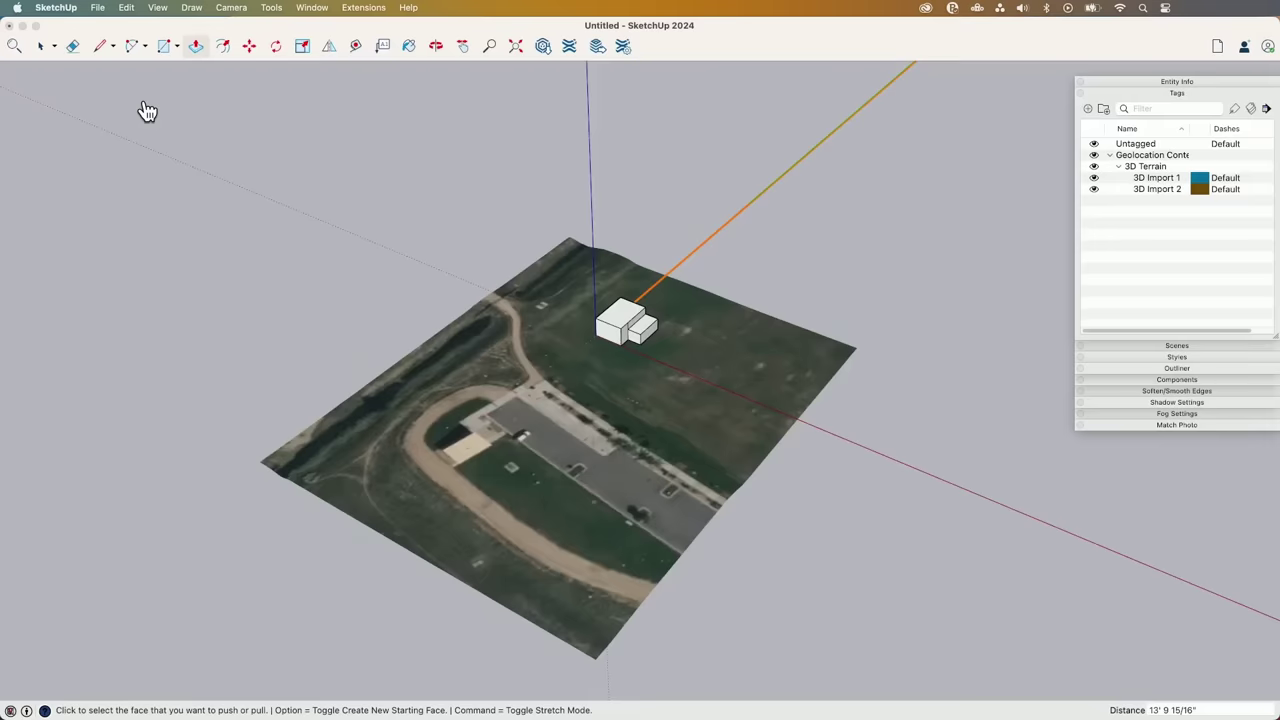
Bring the Big City - SketchUp 2024 window to the front, then orbit and zoom into the city.
{"action": "left_click", "coordinate": [311, 7]}
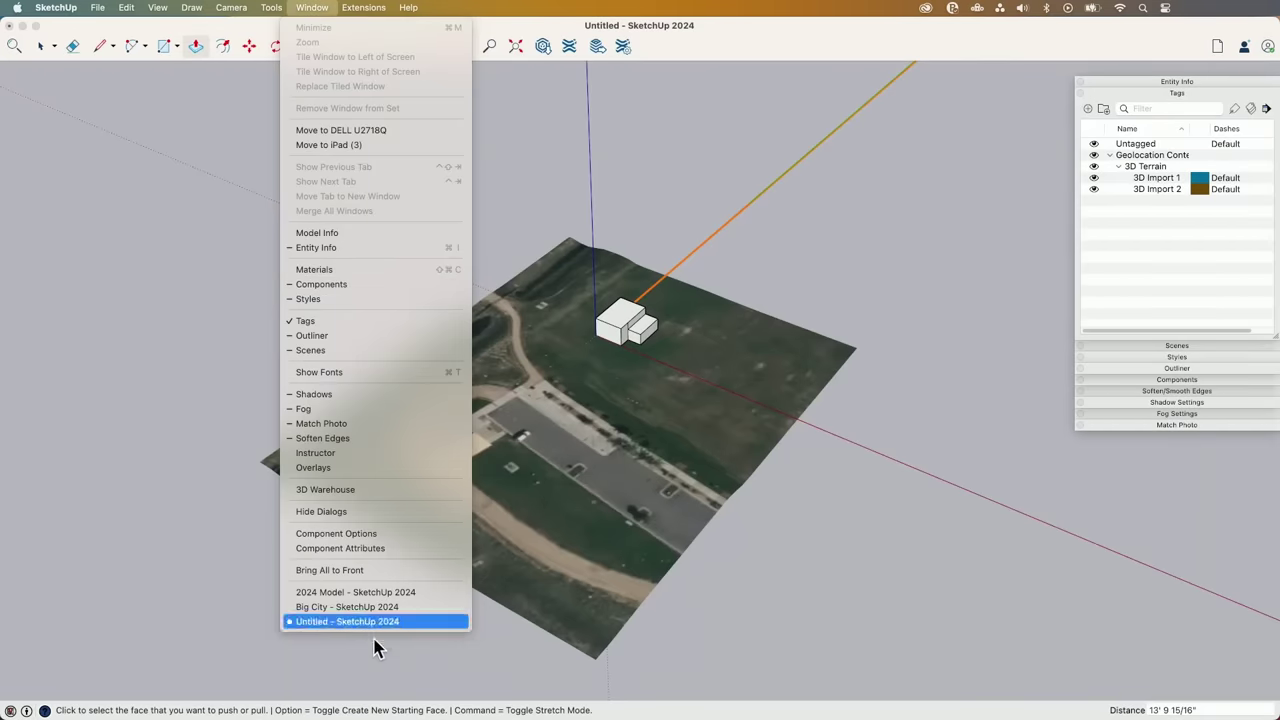
{"action": "left_click", "coordinate": [366, 607]}
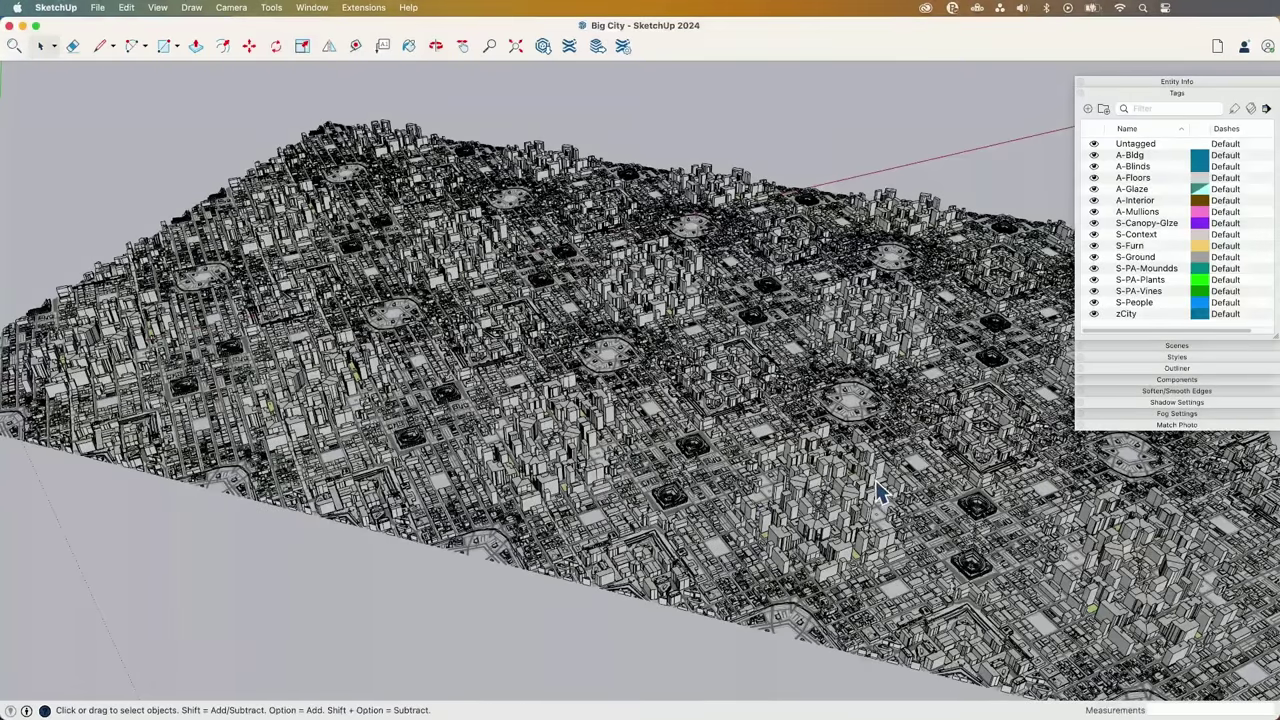
{"action": "middle_click_drag", "start_coordinate": [878, 490], "coordinate": [971, 580]}
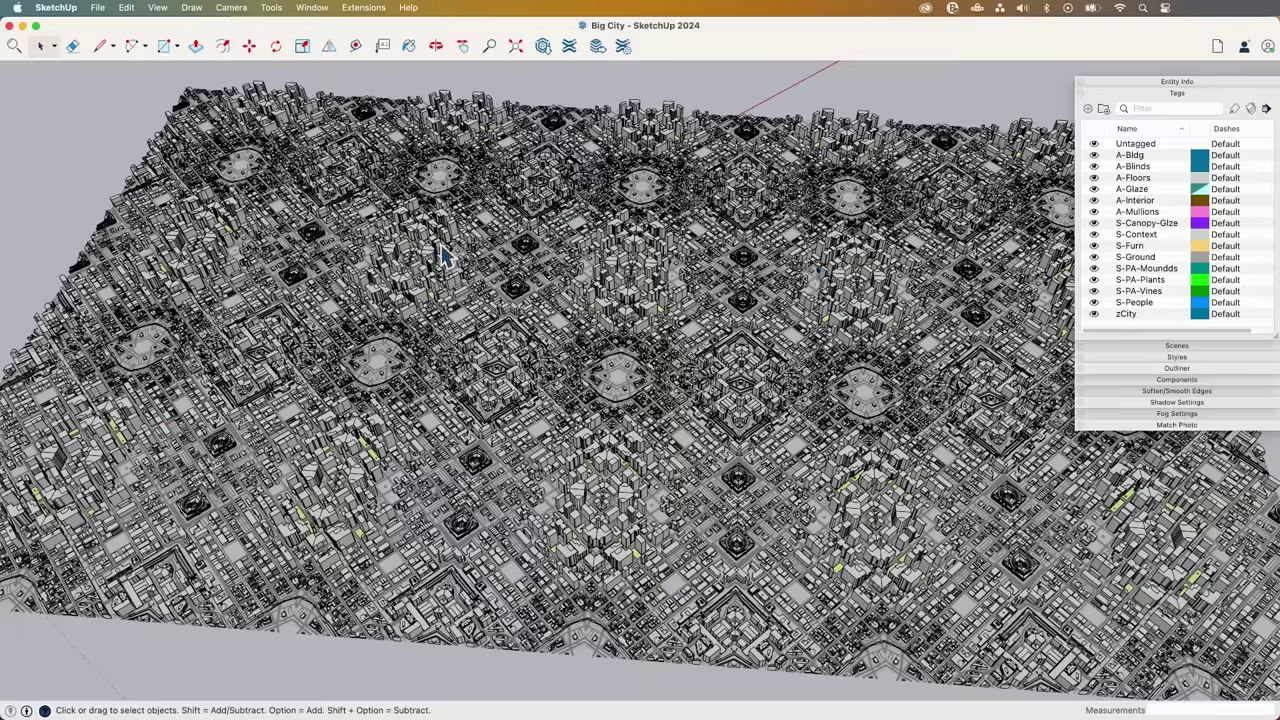
{"action": "scroll", "coordinate": [650, 416], "scroll_direction": "up", "scroll_amount": 3}
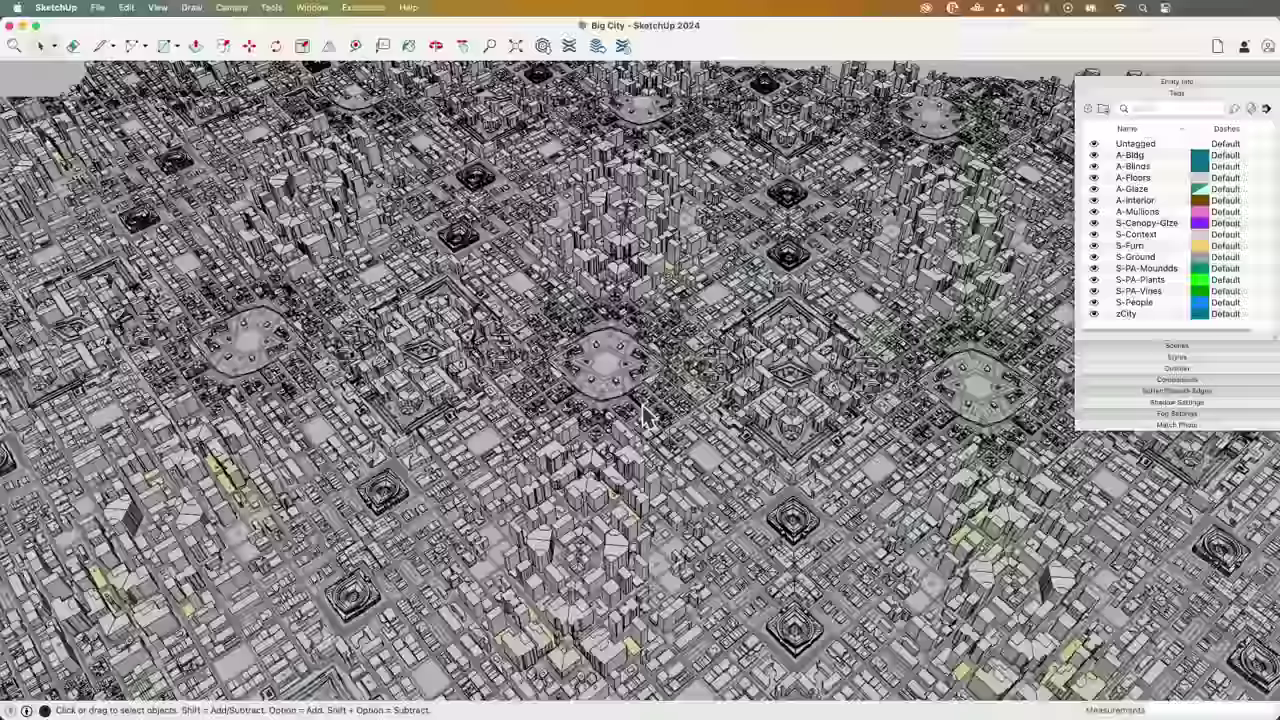
{"action": "scroll", "coordinate": [645, 418], "scroll_direction": "up", "scroll_amount": 10}
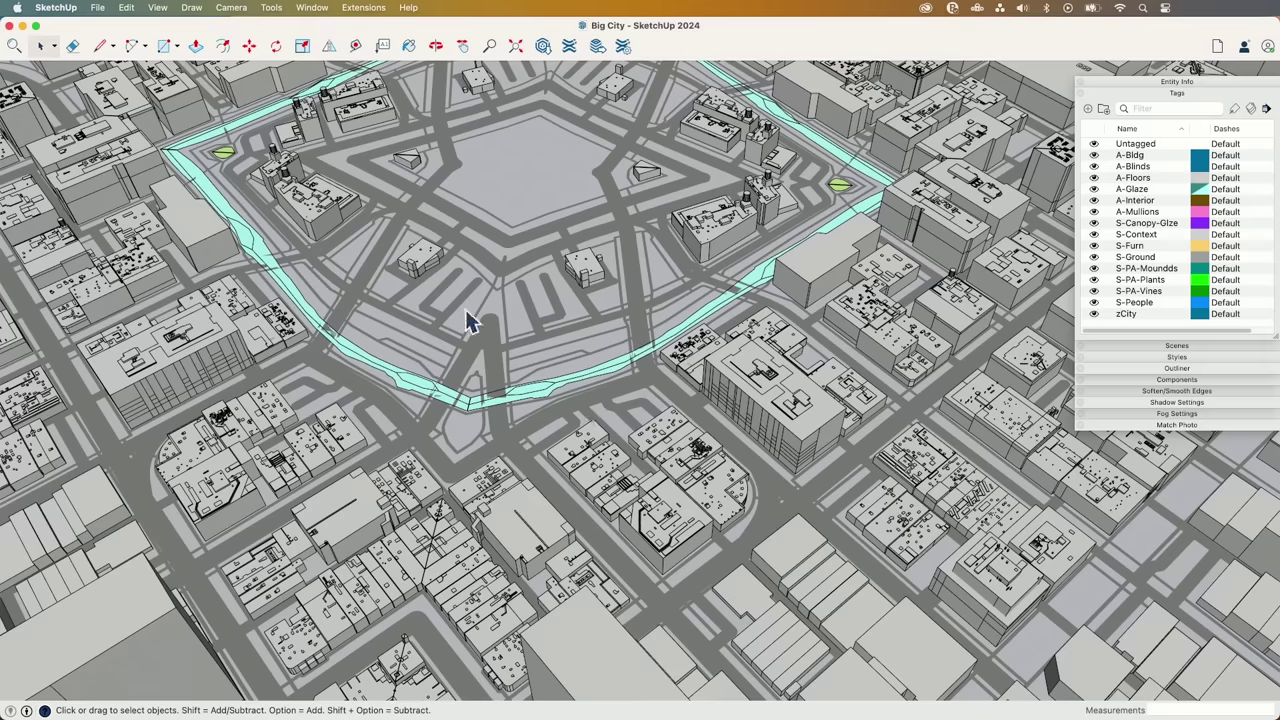
{"action": "left_click", "coordinate": [307, 8]}
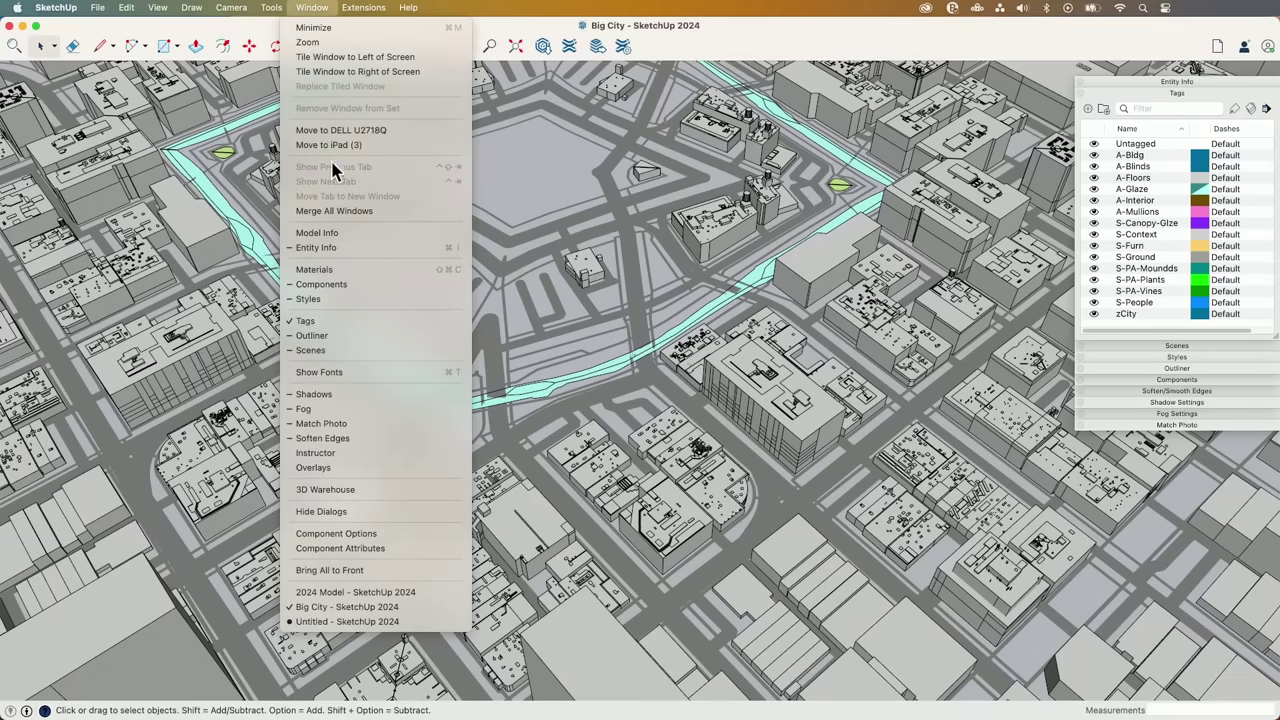
{"action": "left_click", "coordinate": [322, 238]}
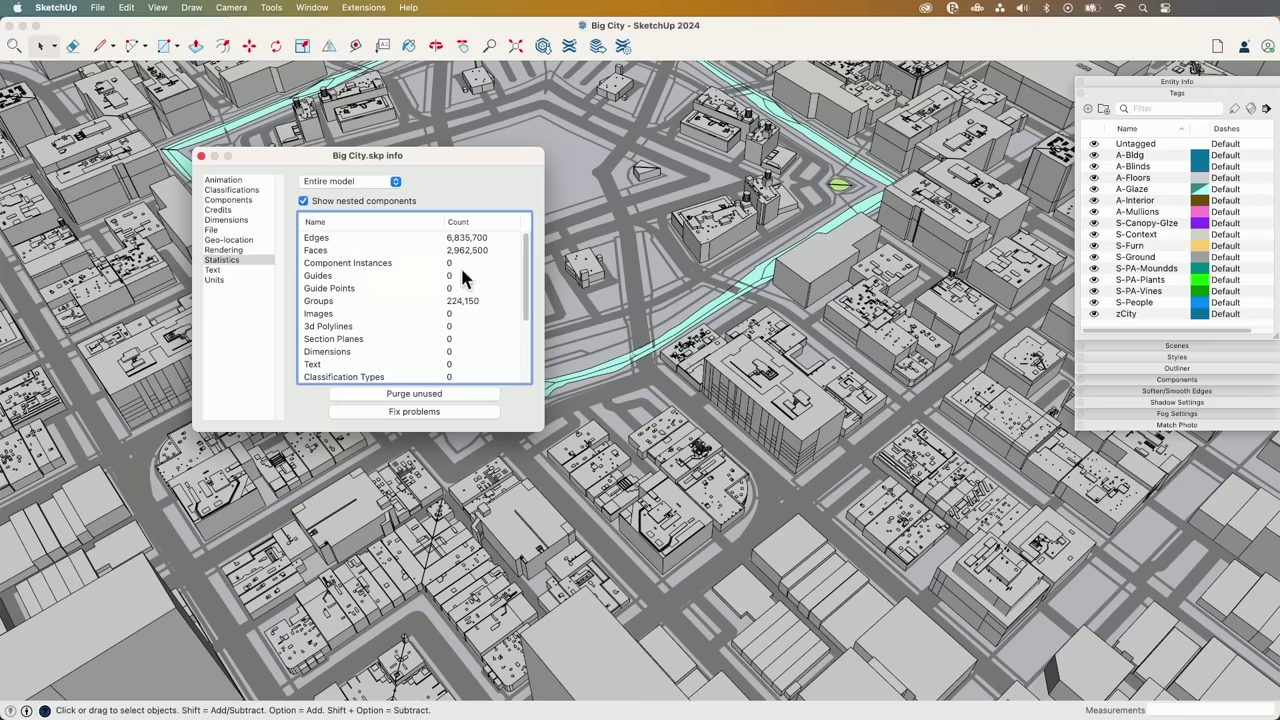
{"action": "left_click", "coordinate": [200, 157]}
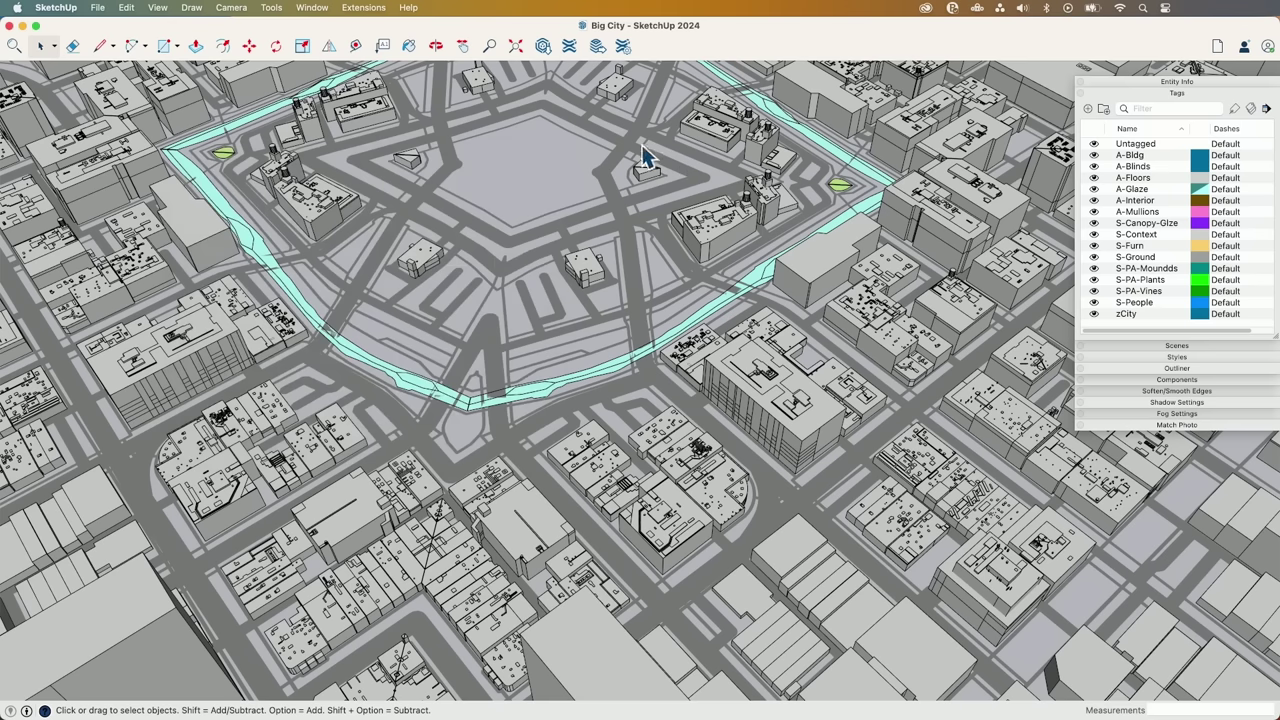